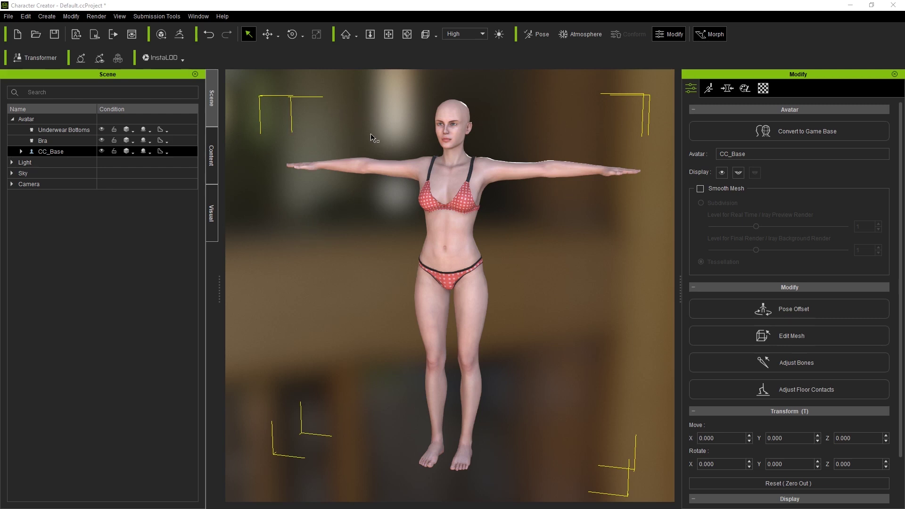
left_click_drag(338, 211, 318, 214, "alt")
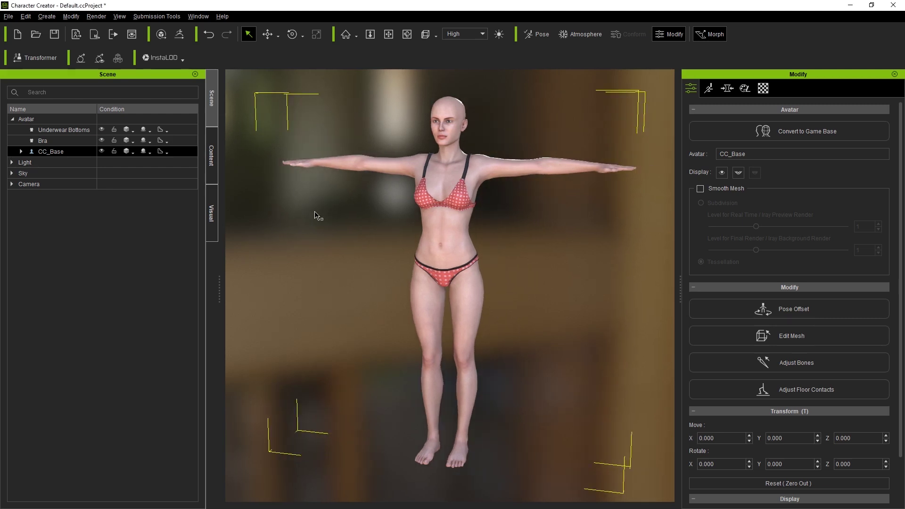
right_click_drag(360, 214, 396, 230, "alt")
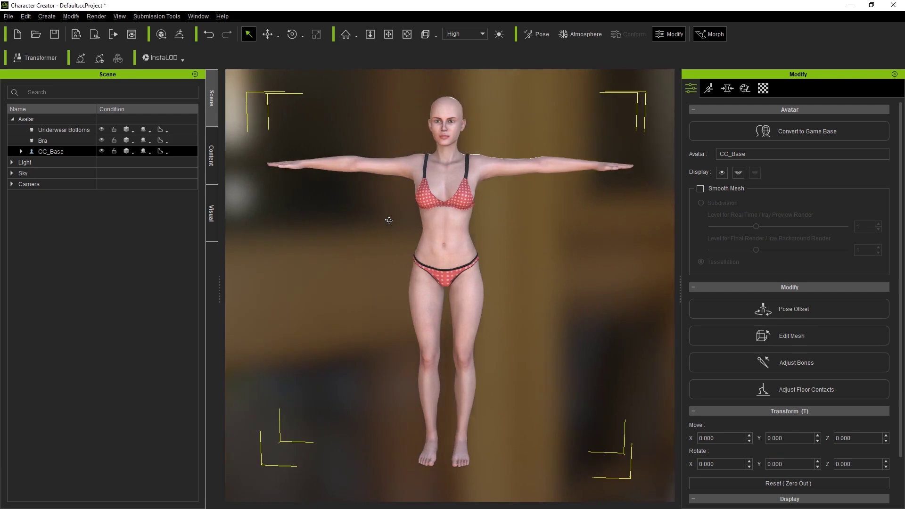
right_click_drag(338, 220, 343, 221, "alt")
left_click_drag(337, 217, 358, 221, "alt")
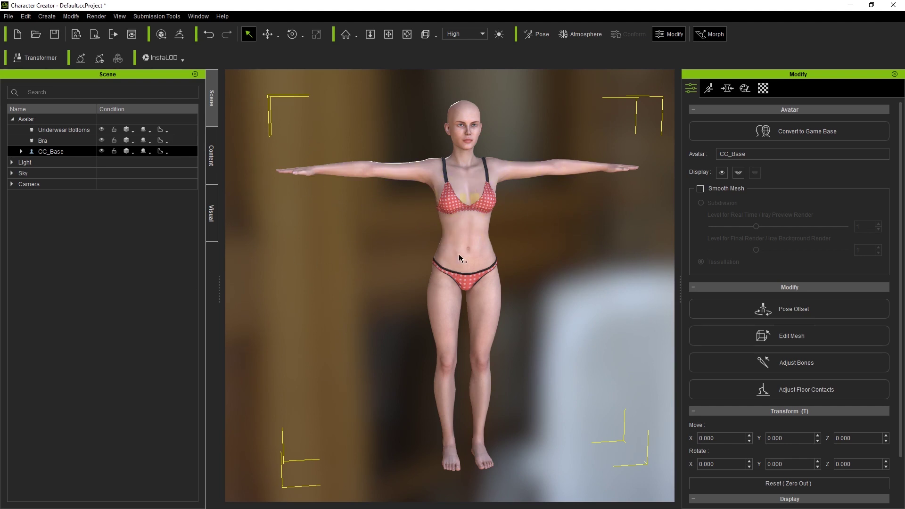
right_click_drag(596, 268, 545, 268)
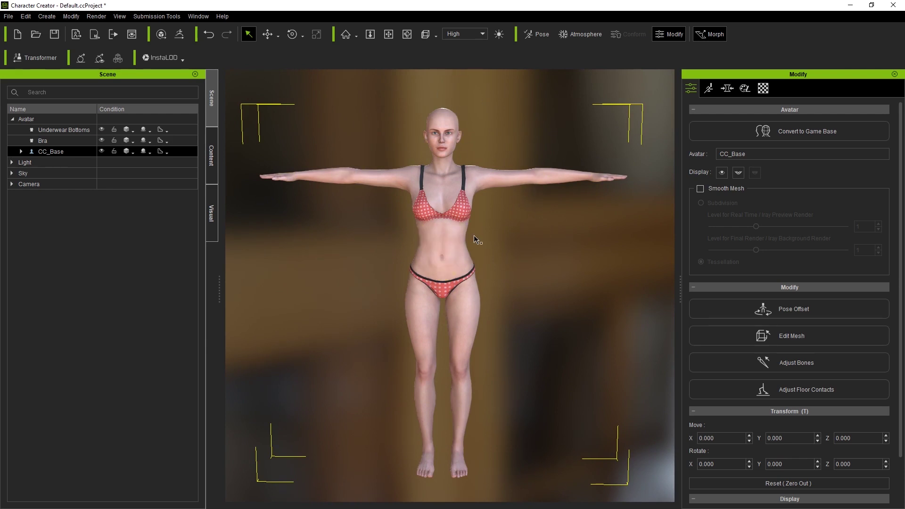
Apply the CC3_Base Male full-body preset to the avatar with both morph and texture
left_click(214, 149)
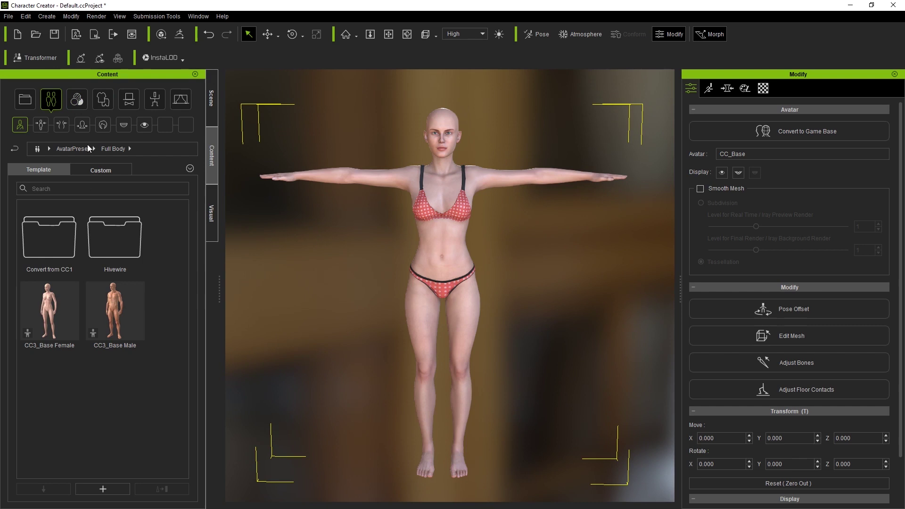
left_click(100, 170)
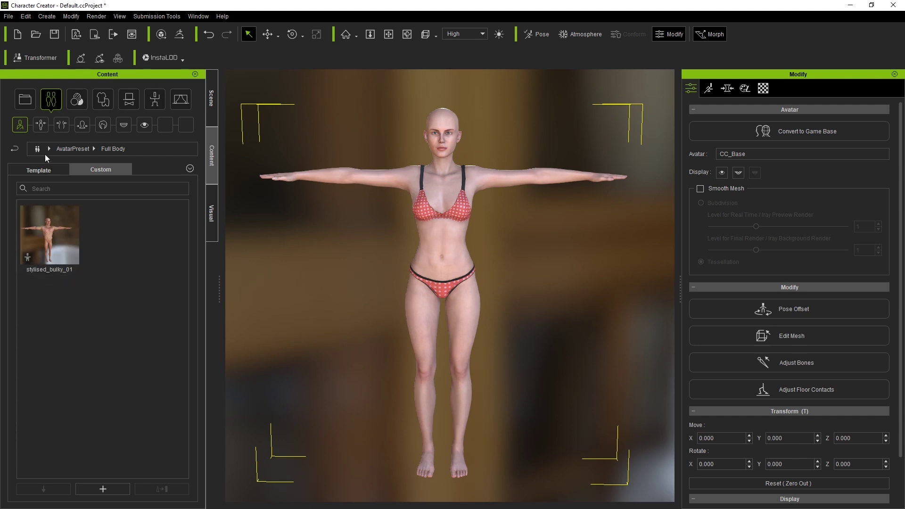
left_click(43, 171)
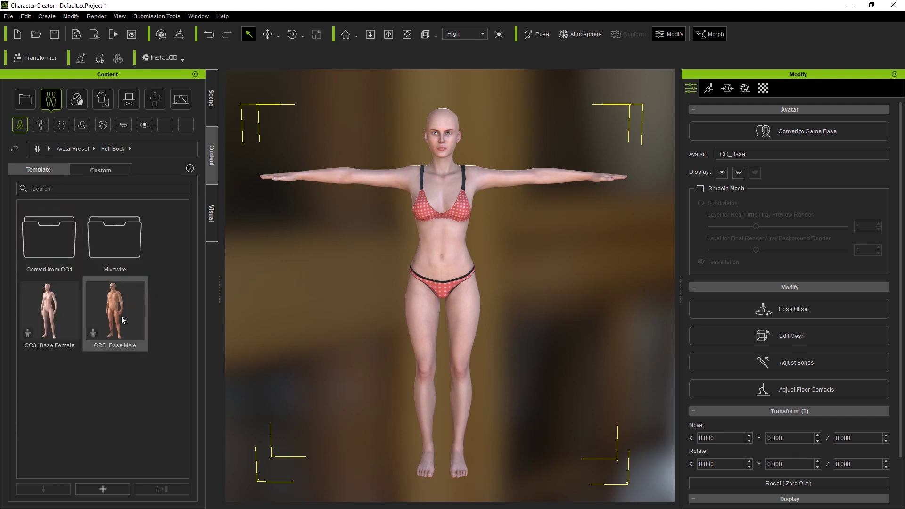
left_click_drag(113, 299, 396, 234)
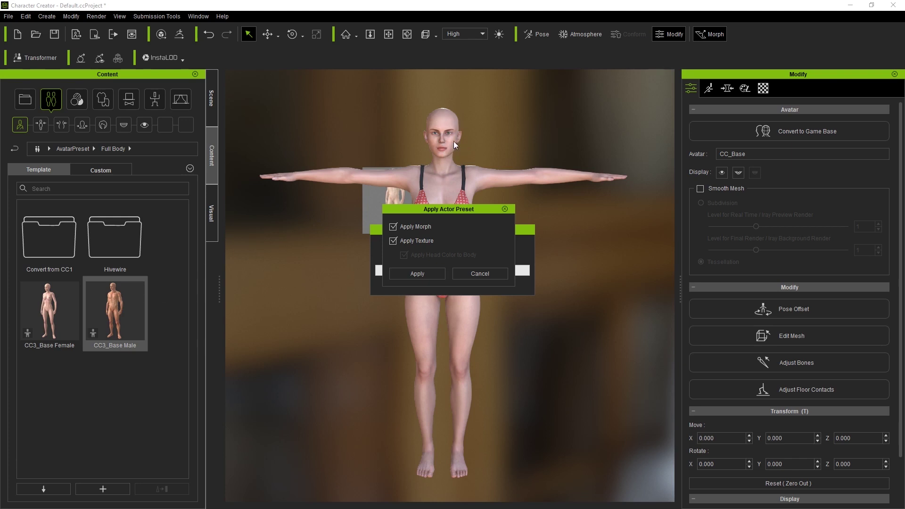
left_click(419, 274)
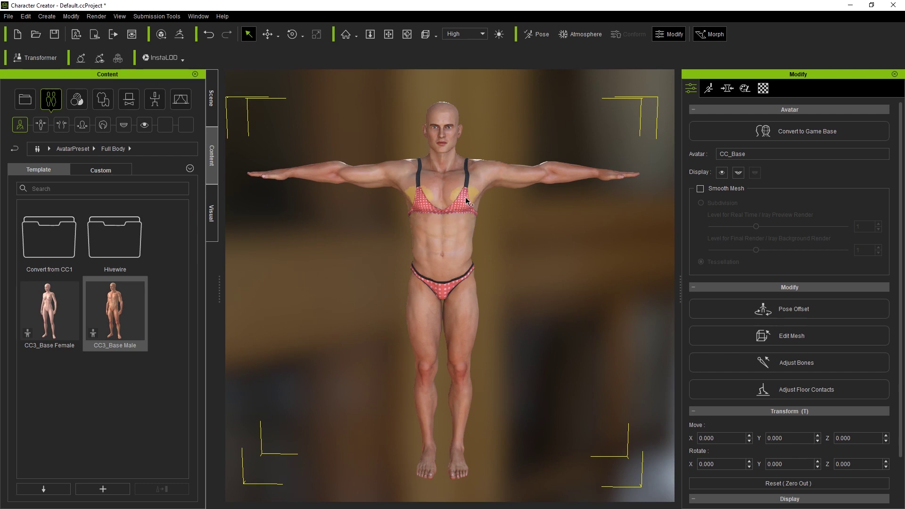
Delete the Bra and Underwear Bottoms clothing items from the avatar
right_click_drag(608, 205, 505, 204)
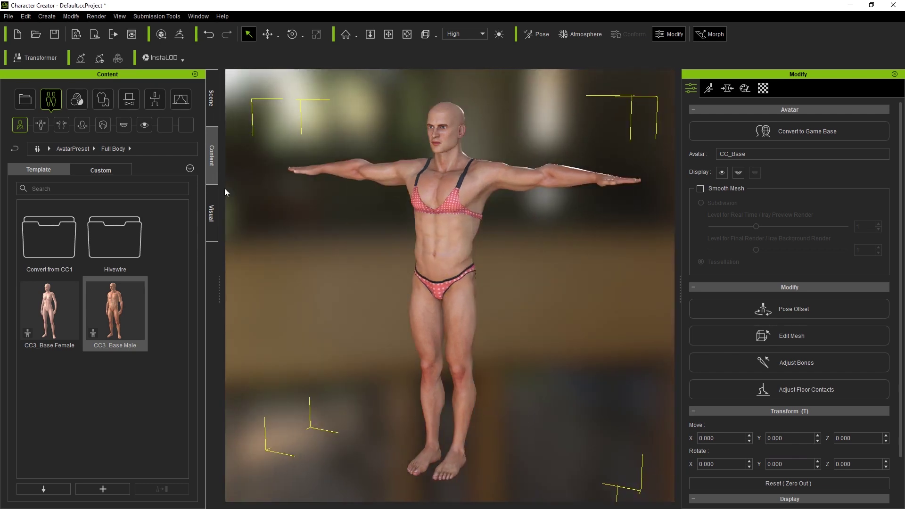
left_click(210, 101)
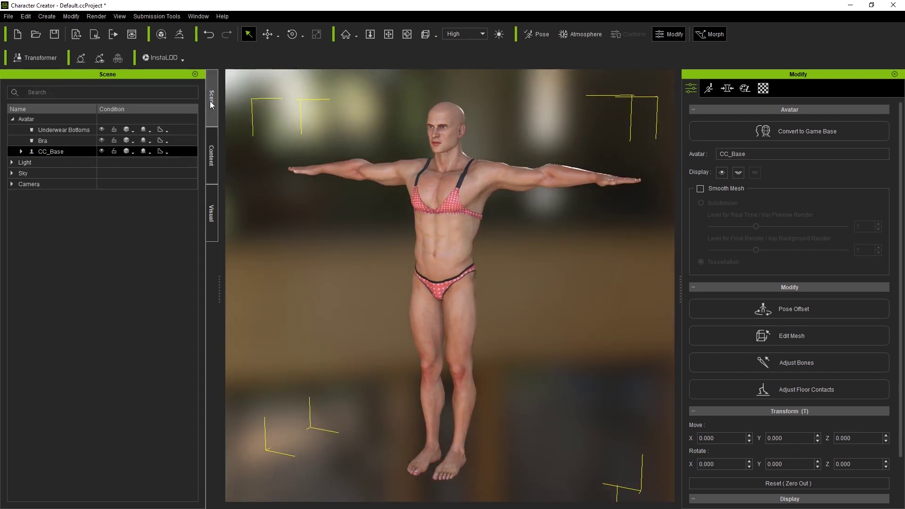
left_click(62, 129)
left_click(60, 131, "ctrl")
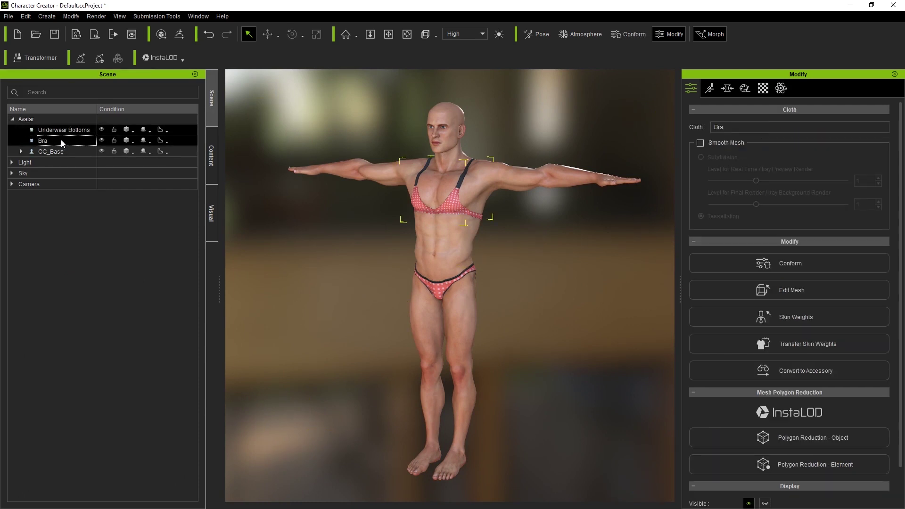
left_click(60, 131)
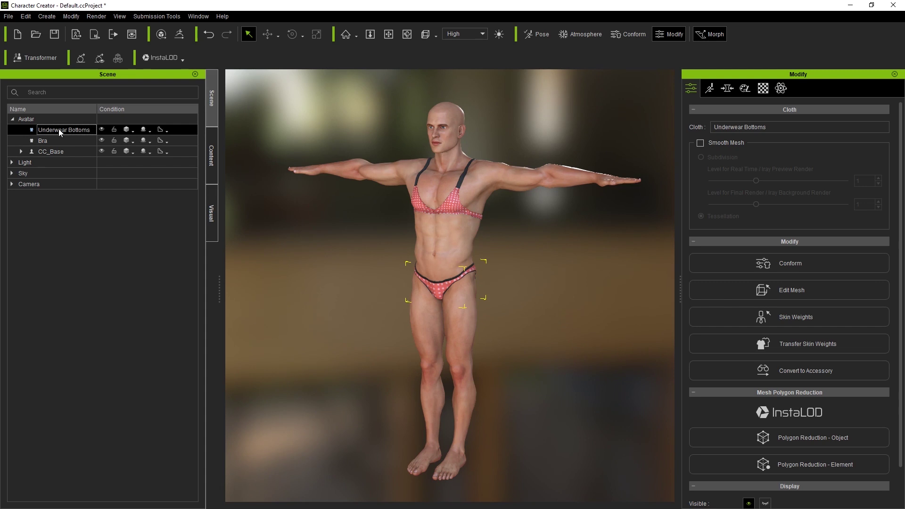
key("Delete")
left_click(58, 130)
key("Delete")
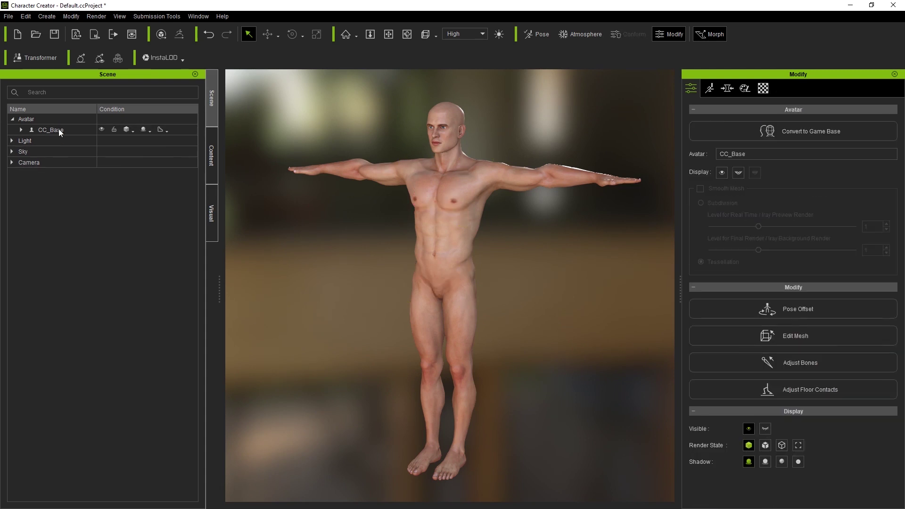
Show CC_Base in Smooth display and view its untextured body shape from another angle
left_click(101, 129)
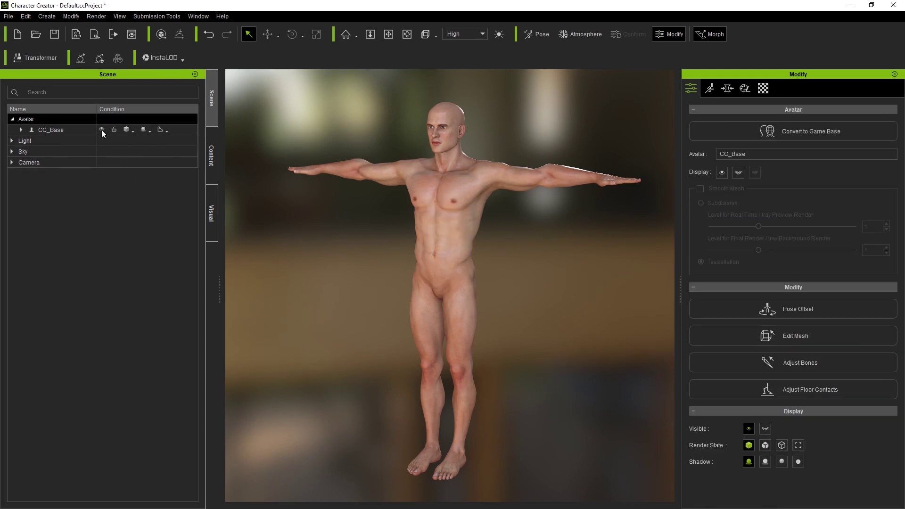
left_click(131, 130)
left_click(143, 154)
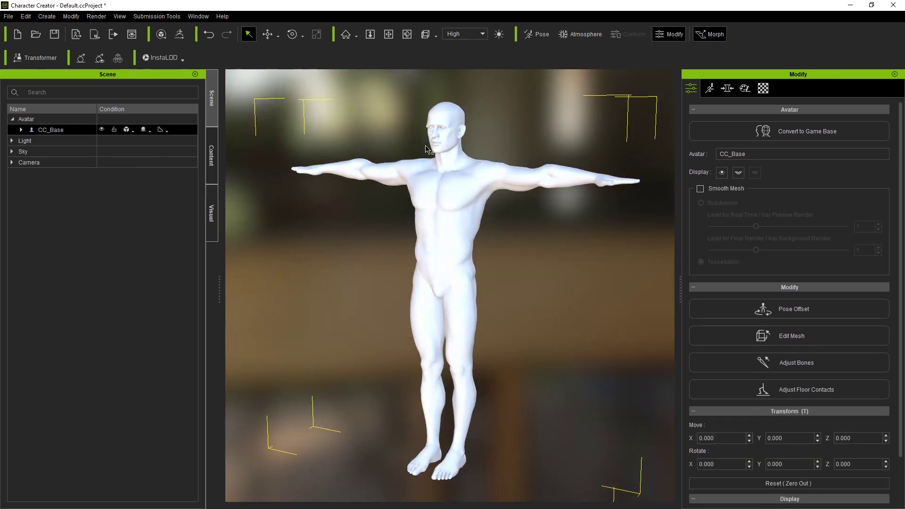
right_click_drag(348, 159, 243, 141)
left_click(126, 131)
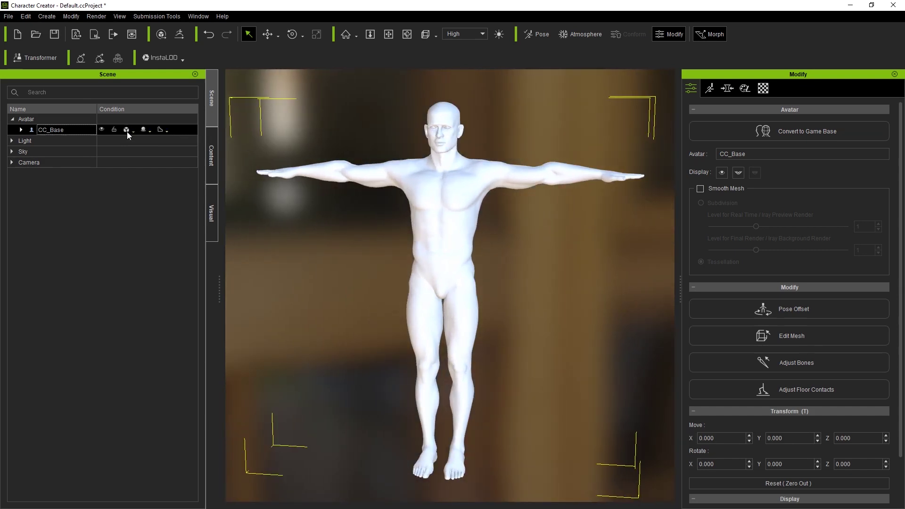
Examine CC_Base's mesh in Wireframe display from several angles and restore the Normal display
left_click(132, 128)
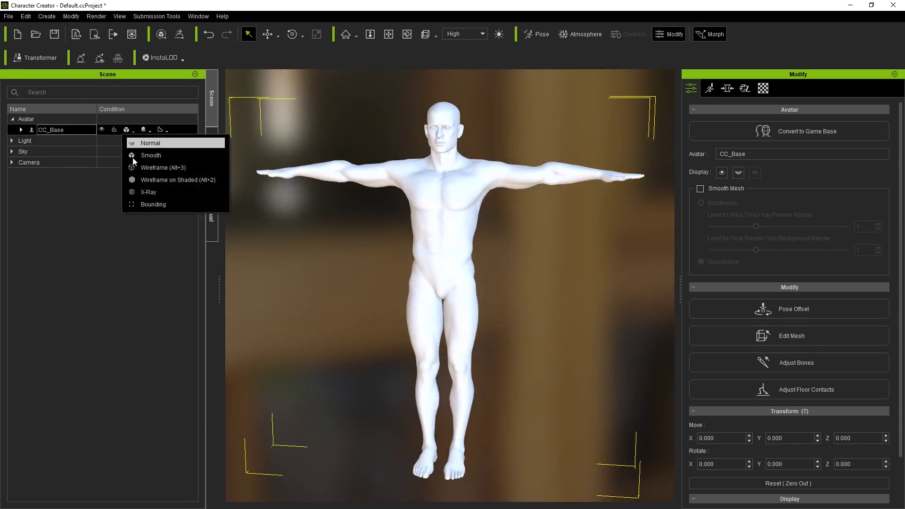
left_click(146, 169)
right_click_drag(516, 175, 352, 199)
right_click_drag(565, 263, 471, 247)
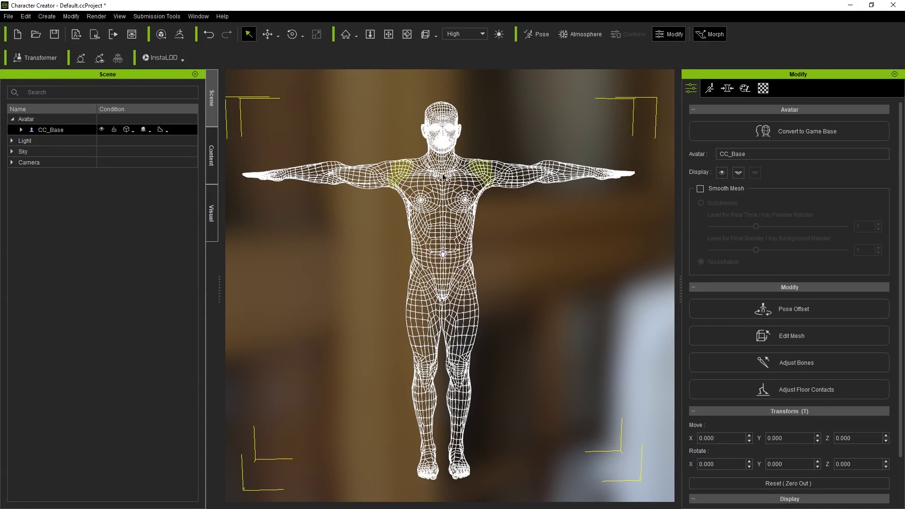
right_click_drag(519, 278, 464, 266)
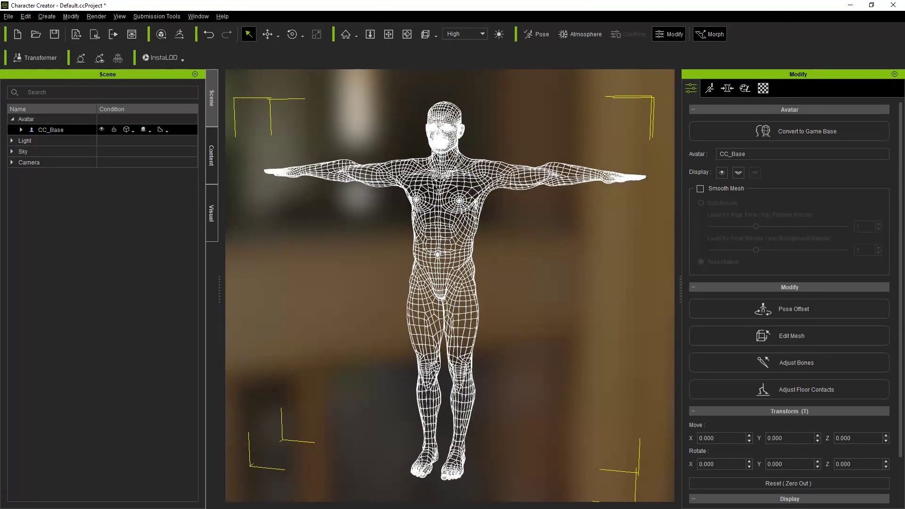
mouse_move(526, 228)
right_mouse_down()
mouse_move(502, 229)
mouse_move(549, 240)
mouse_move(510, 231)
right_mouse_up()
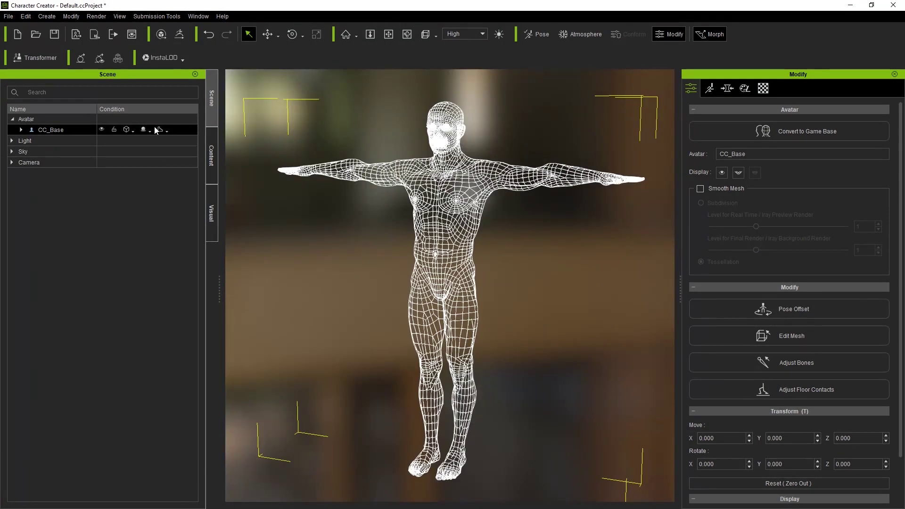
left_click(130, 130)
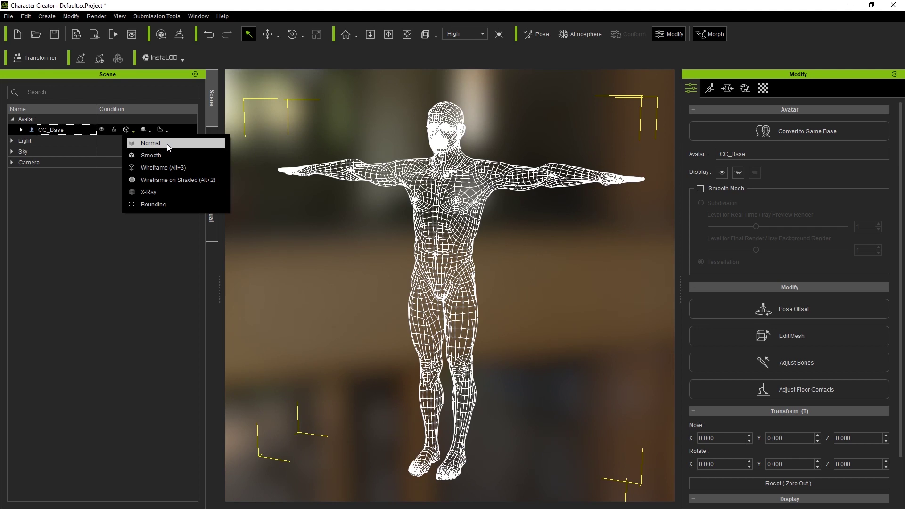
left_click(158, 146)
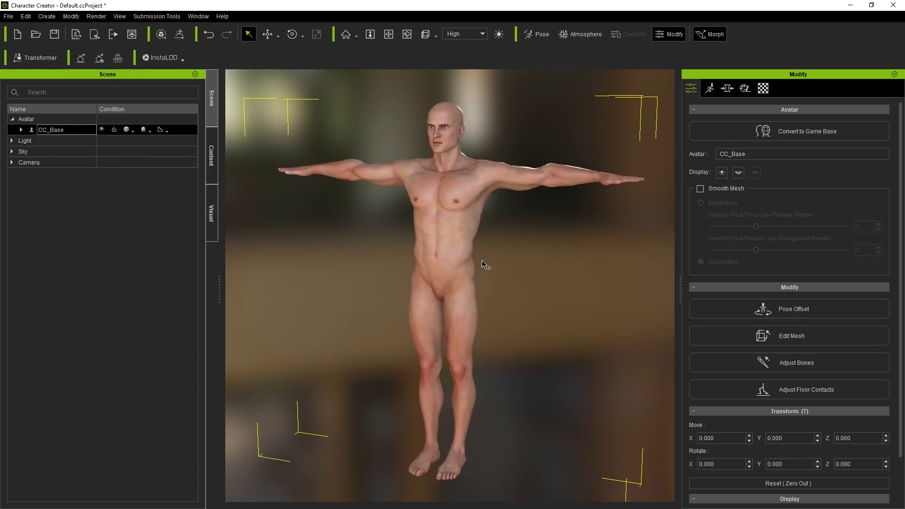
Inspect the textured male avatar from several angles and up close around the head and chest
right_click_drag(318, 224, 528, 236)
middle_click_drag(547, 249, 525, 344)
middle_click_drag(474, 147, 488, 132)
right_click_drag(360, 174, 470, 214)
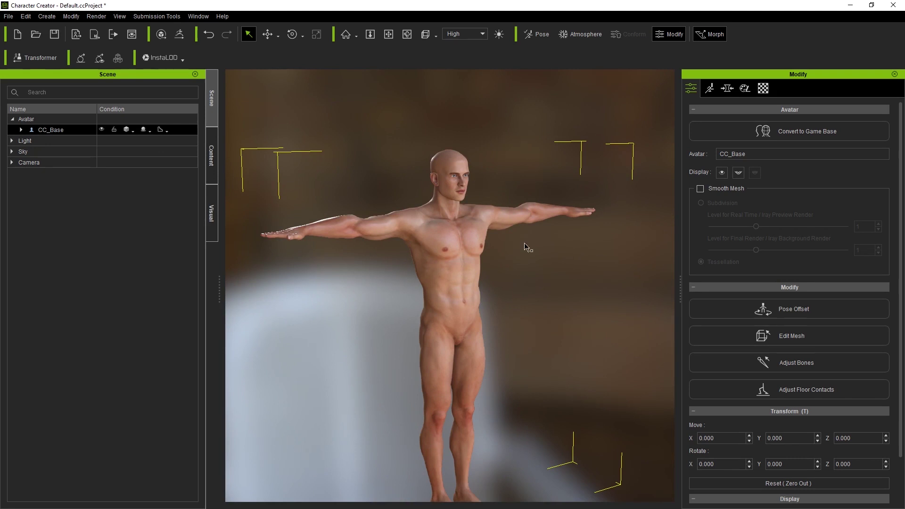
scroll(457, 163, "up", 1)
scroll(457, 162, "up", 4)
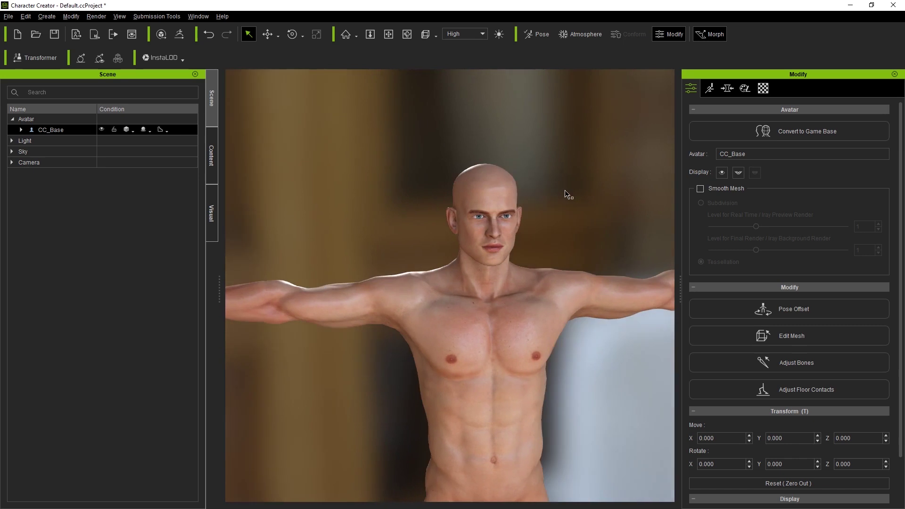
middle_click_drag(578, 200, 540, 145)
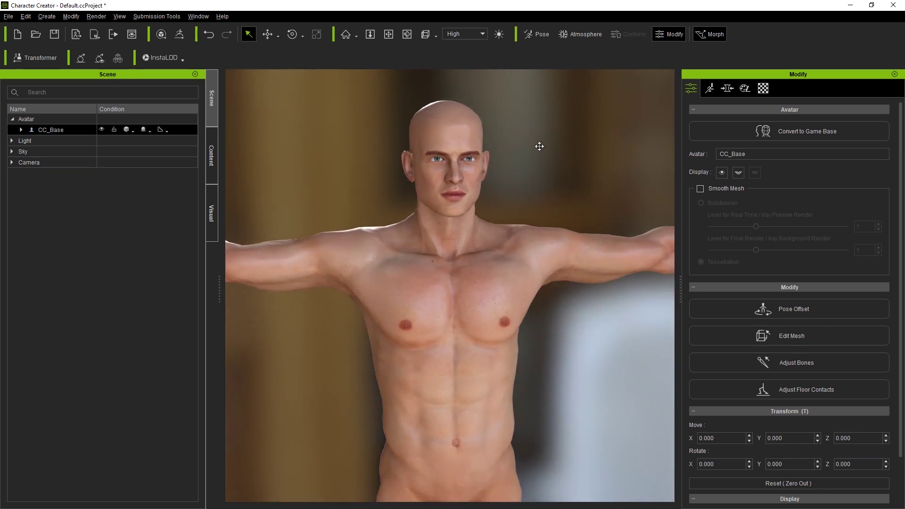
left_click(696, 91)
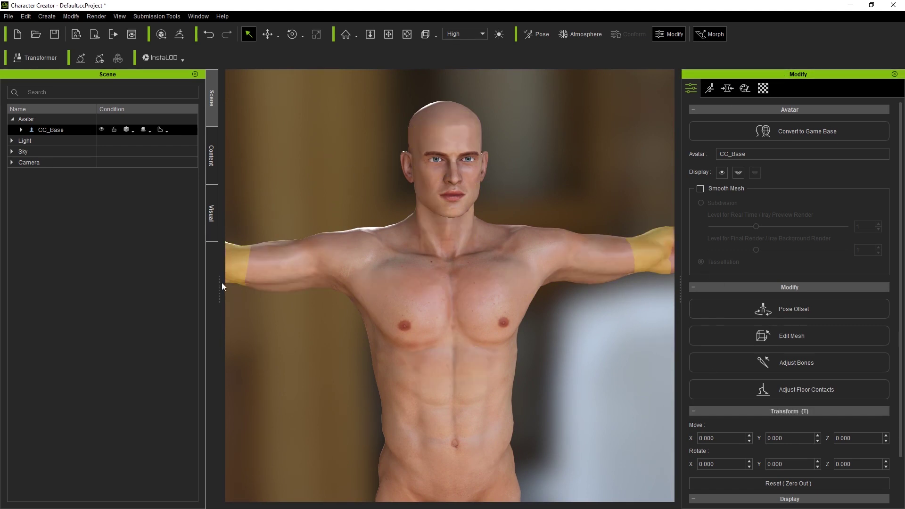
left_click_drag(218, 281, 152, 282)
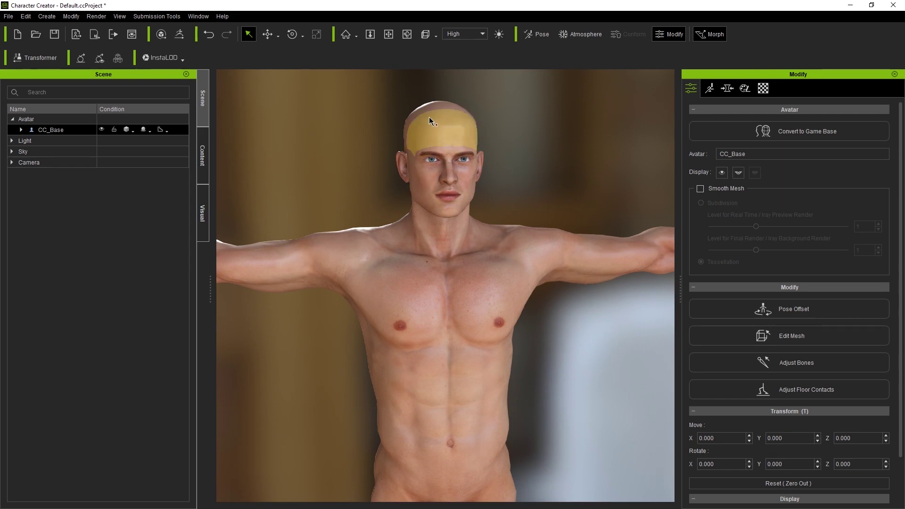
right_click_drag(554, 155, 382, 163)
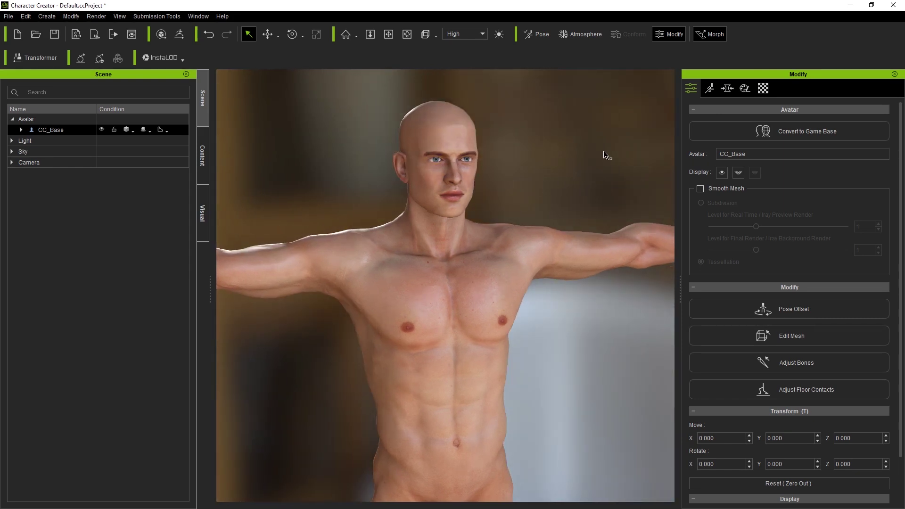
Browse the actor's Full Body morphs and raise the Hivewire_Gorilla morph to its maximum
left_click(730, 89)
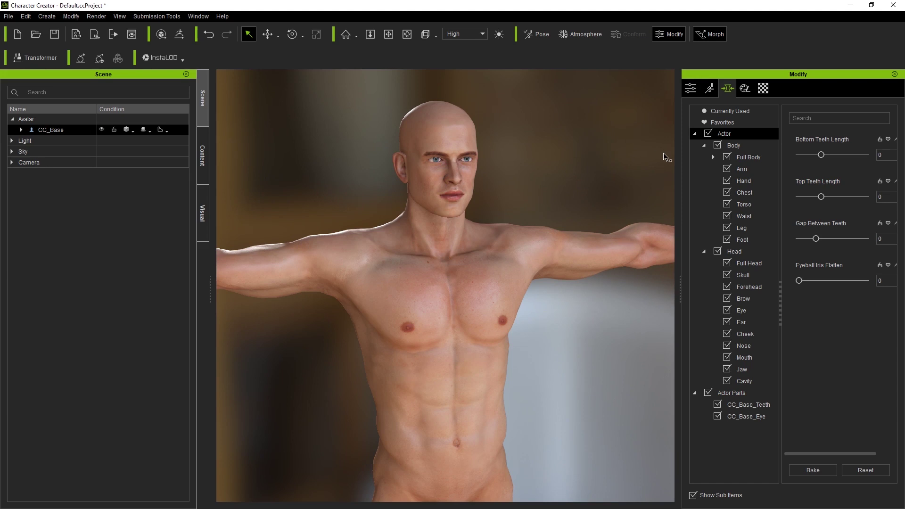
left_click(752, 157)
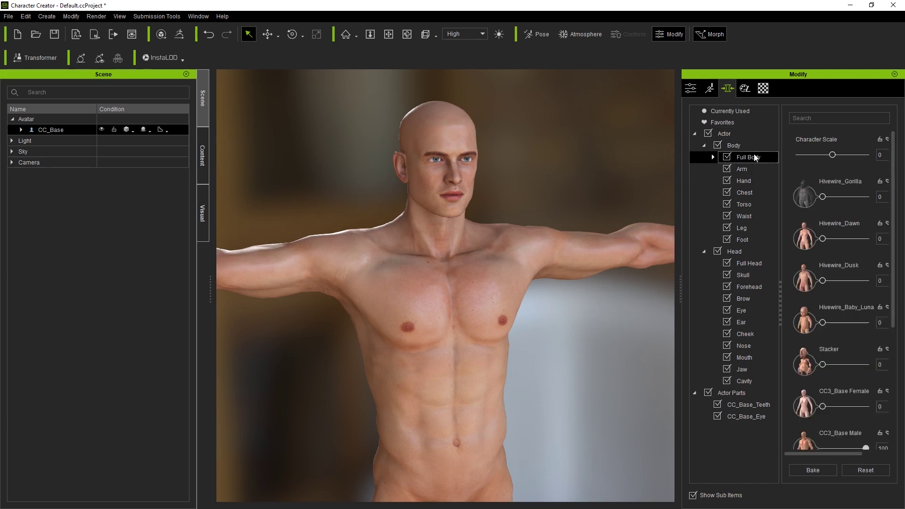
left_click_drag(894, 146, 898, 240)
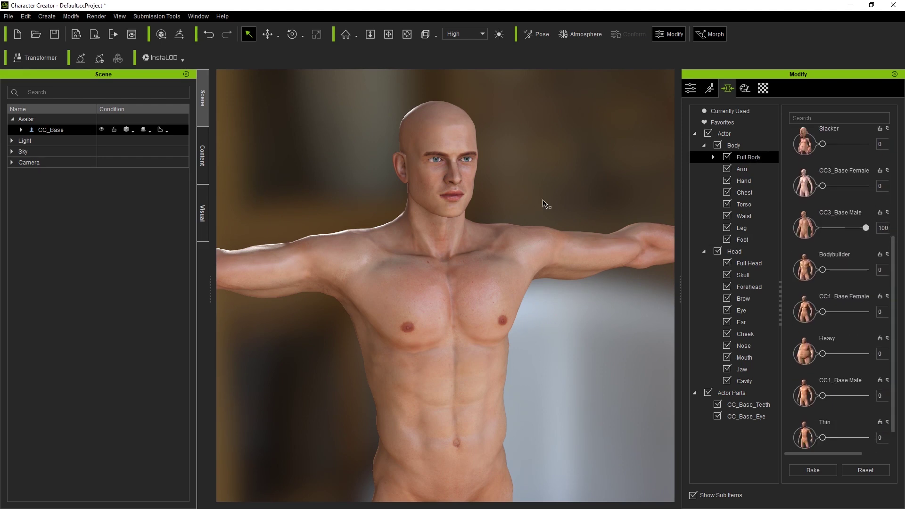
scroll(534, 304, "up", 2)
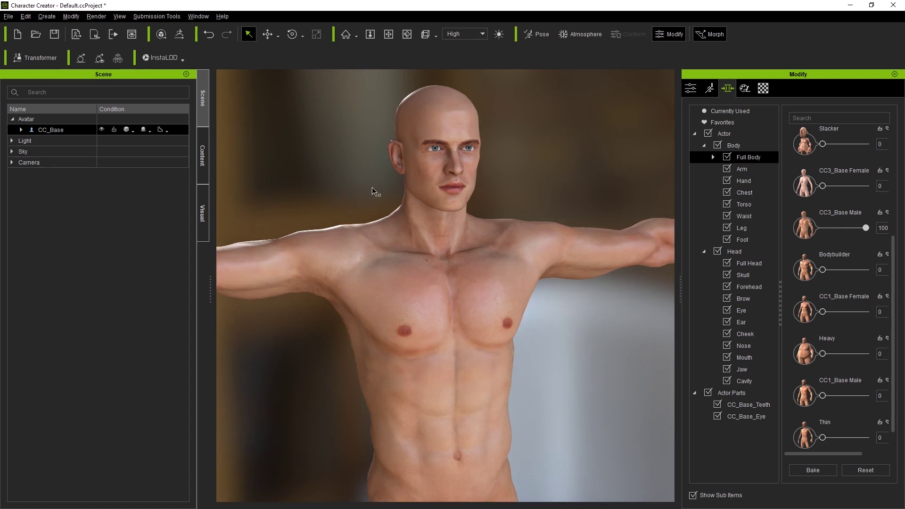
mouse_move(373, 191)
right_mouse_down()
mouse_move(618, 203)
mouse_move(572, 227)
mouse_move(372, 193)
right_mouse_up()
scroll(534, 176, "up", 1)
right_click_drag(423, 171, 895, 259)
left_click_drag(895, 259, 903, 113)
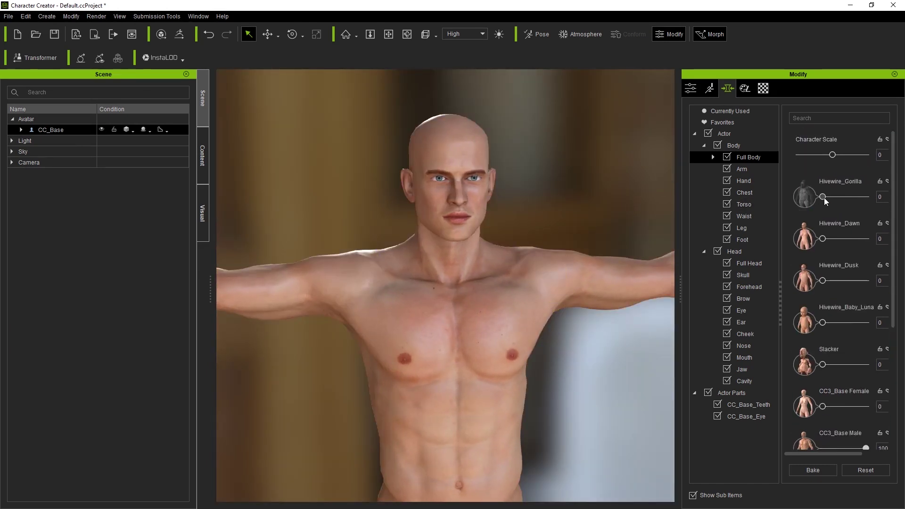
left_click_drag(830, 197, 869, 194)
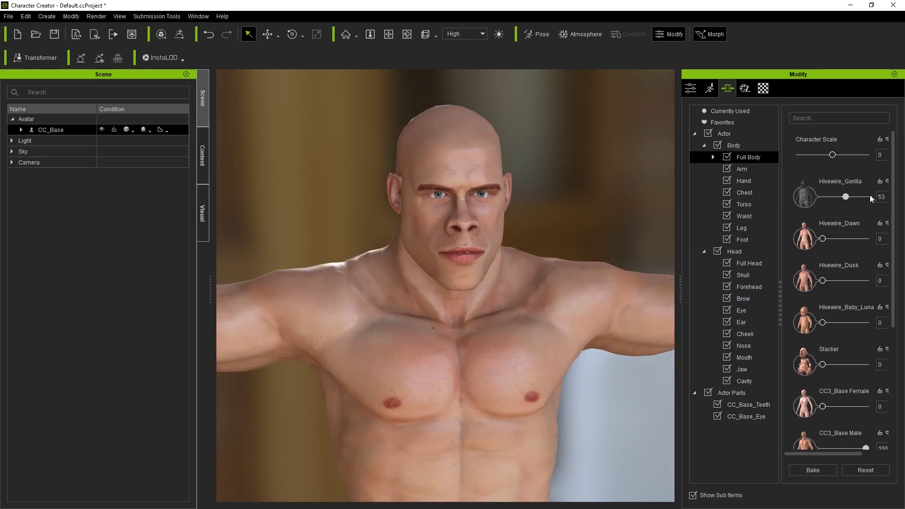
Reduce the CC3_Base Male full-body morph to 0
left_click_drag(893, 304, 893, 356)
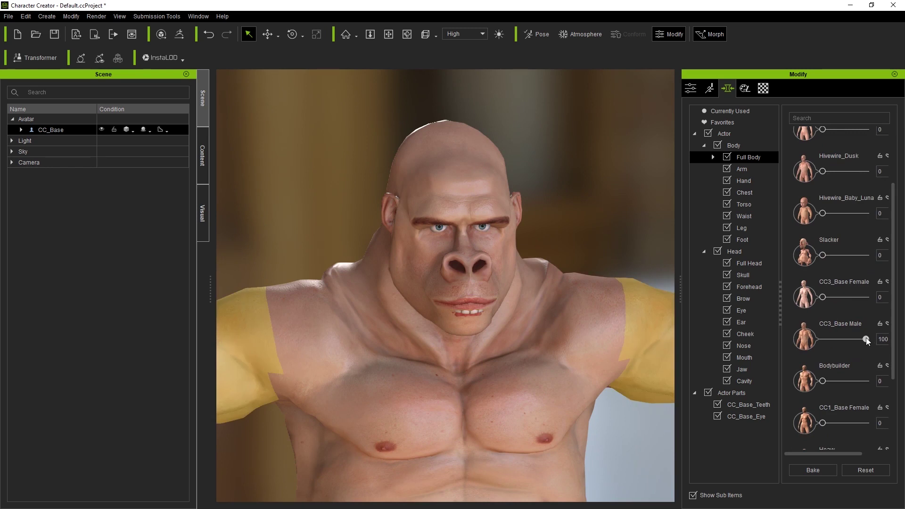
left_click_drag(866, 341, 808, 341)
scroll(830, 322, "up", 5)
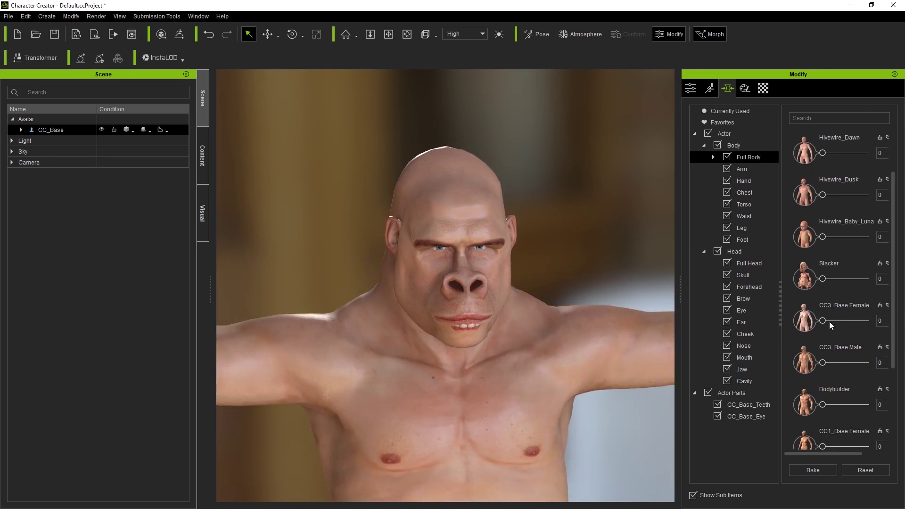
Set the Slacker full-body morph to 6 and inspect the gorilla-shaped body from several angles
scroll(851, 351, "down", 2)
scroll(851, 351, "down", 5)
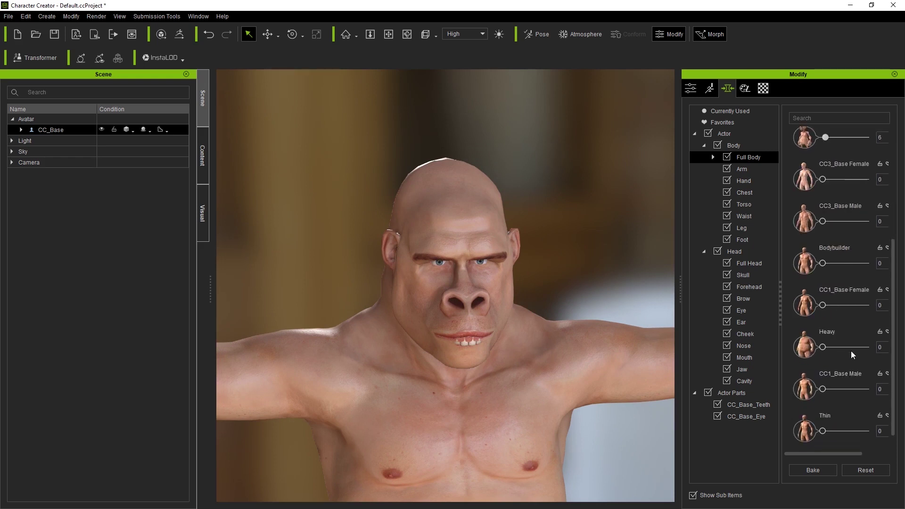
right_click_drag(588, 256, 538, 243)
scroll(539, 244, "up", 1)
scroll(569, 324, "down", 4)
middle_click_drag(568, 324, 520, 246)
mouse_move(522, 250)
right_mouse_down()
mouse_move(610, 253)
mouse_move(529, 259)
right_mouse_up()
scroll(552, 261, "up", 3)
scroll(564, 261, "down", 4)
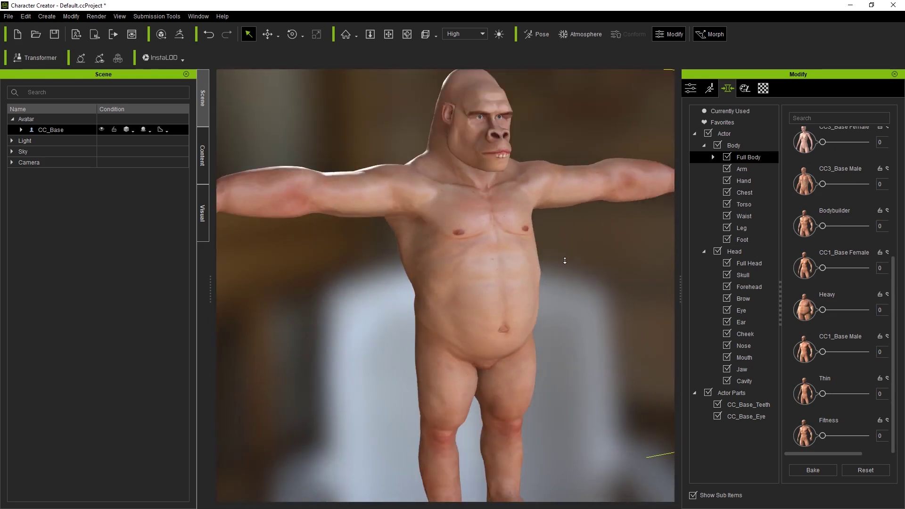
right_click_drag(586, 266, 415, 286)
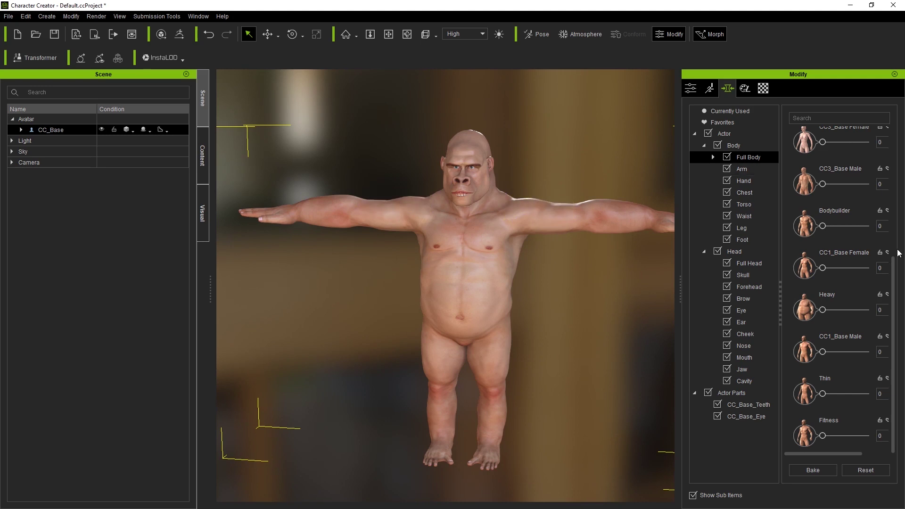
Reduce the Hivewire_Gorilla full-body morph to 0 and look over the slimmer figure
scroll(896, 259, "up", 5)
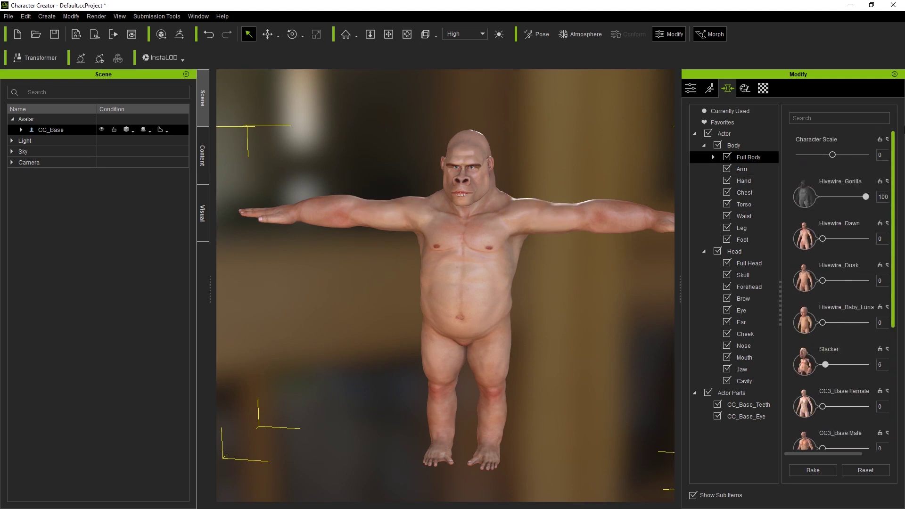
left_click_drag(842, 197, 819, 191)
left_click_drag(895, 190, 895, 219)
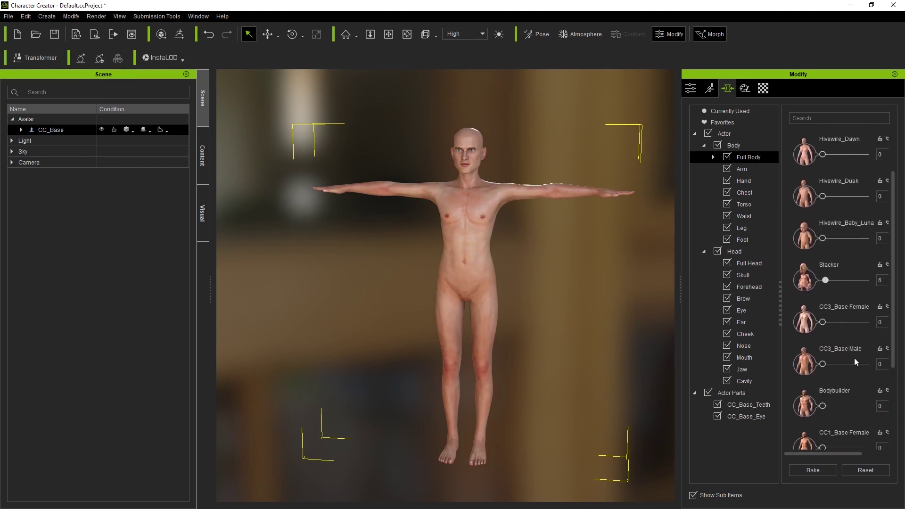
mouse_move(465, 216)
right_mouse_down()
mouse_move(642, 178)
mouse_move(424, 213)
mouse_move(466, 202)
right_mouse_up()
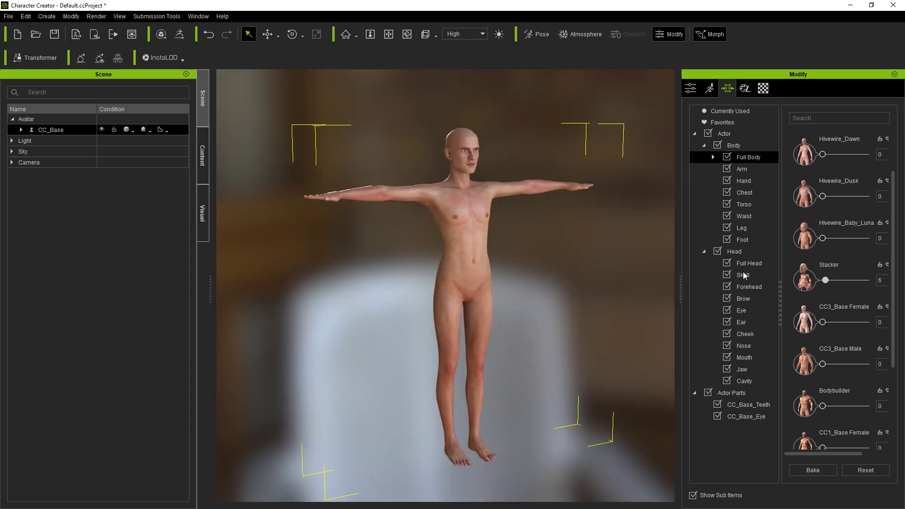
Raise the CC3_Base Male full-body morph to 100 and inspect the figure from the front and side
mouse_move(825, 369)
left_mouse_down()
mouse_move(866, 364)
mouse_move(824, 369)
left_mouse_up()
left_click_drag(899, 367, 898, 367)
right_click_drag(594, 207, 482, 250)
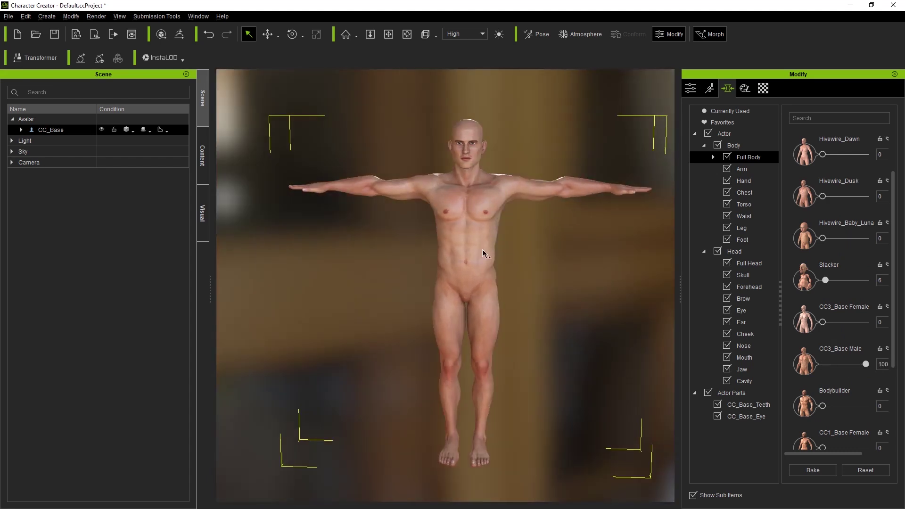
right_click_drag(548, 189, 419, 191)
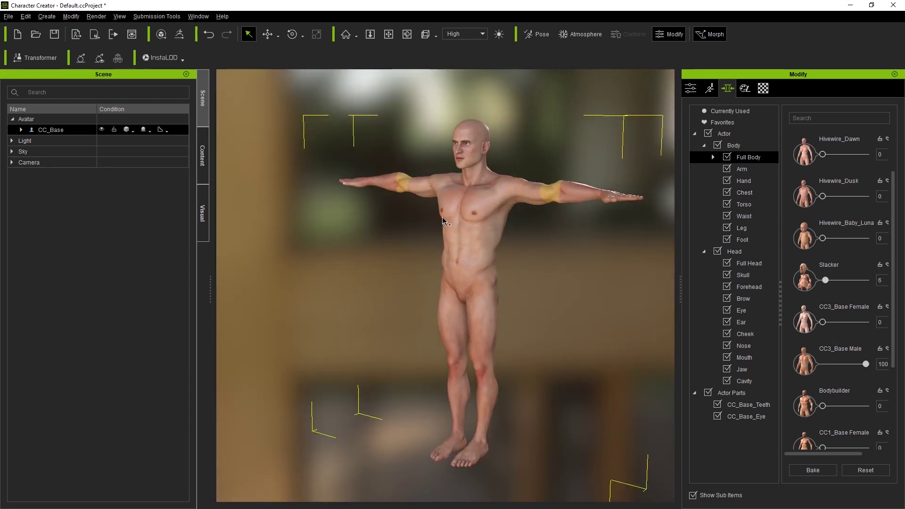
Reduce CC3_Base Male to 0 and raise the Bodybuilder full-body morph to 100 to compare the physique
scroll(851, 374, "down", 1)
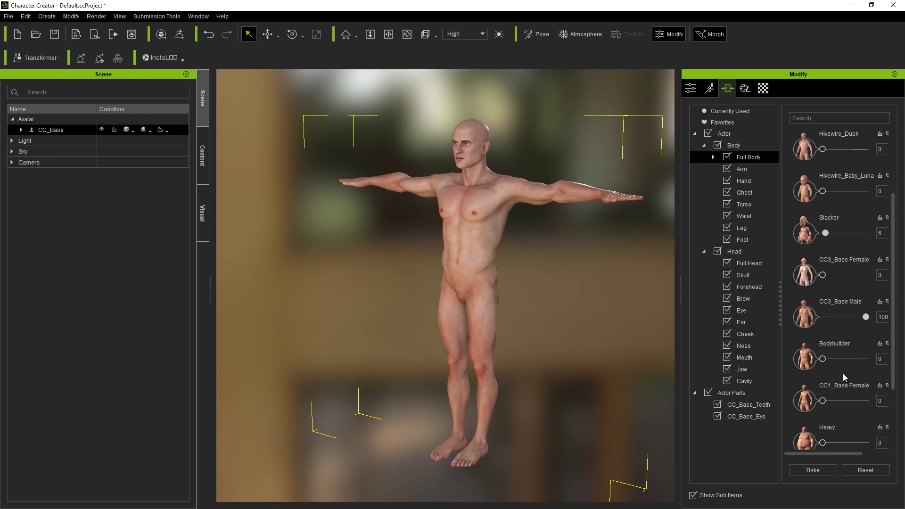
left_click_drag(867, 319, 815, 319)
left_click_drag(823, 359, 878, 359)
right_click_drag(542, 268, 643, 277)
right_click_drag(528, 191, 590, 194)
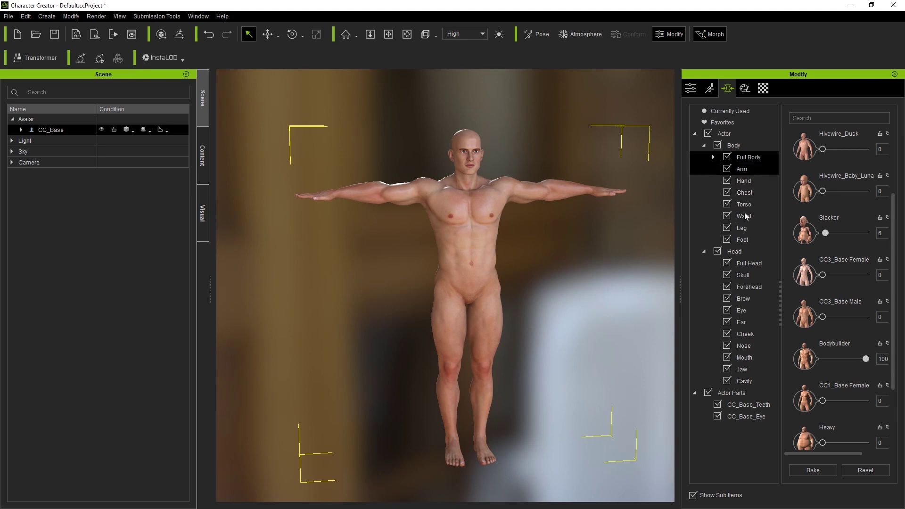
Try the Eye Lower Depth head morph at 80 and reset it to 0
left_click(750, 250)
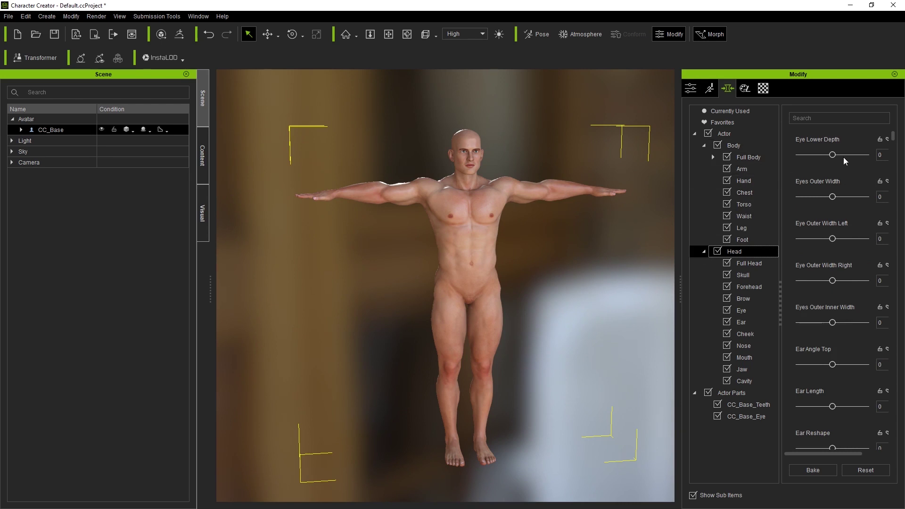
left_click_drag(830, 154, 859, 155)
middle_click_drag(511, 138, 529, 202)
scroll(522, 185, "up", 5)
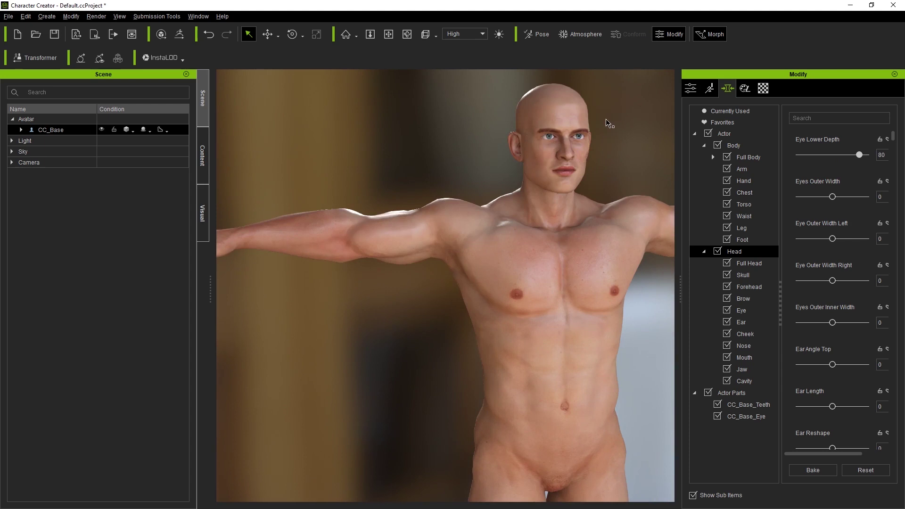
middle_click_drag(573, 155, 479, 211)
type("0")
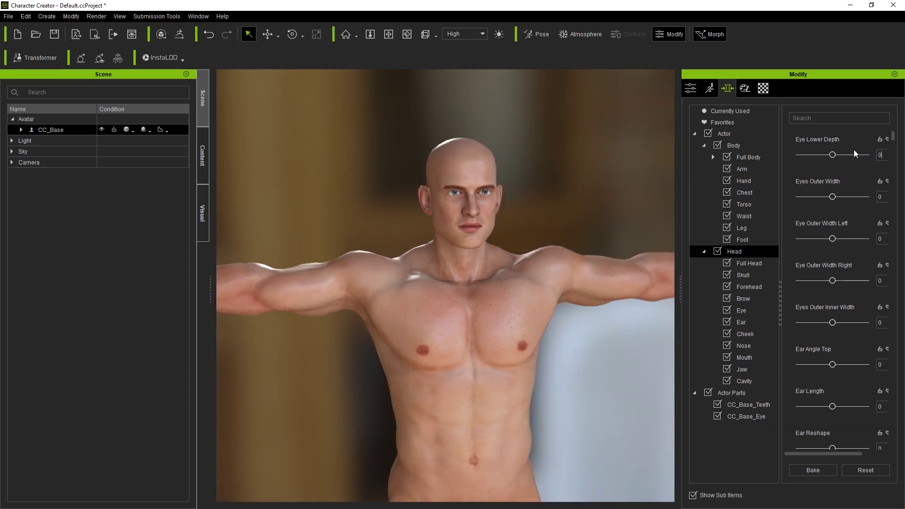
Try the Head Thinner and CC1_Base Female morphs of the Full Head group and return both to 0
left_click(745, 262)
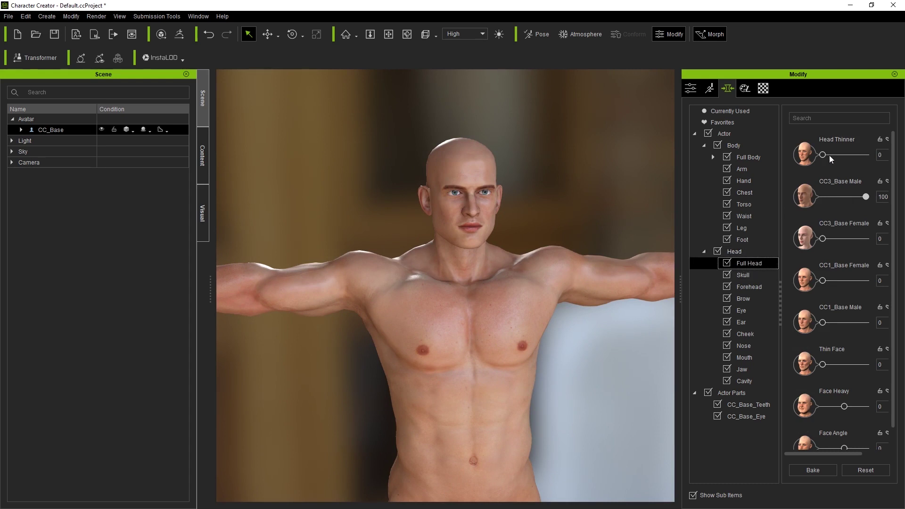
left_click_drag(830, 156, 782, 275)
right_click_drag(463, 174, 757, 270)
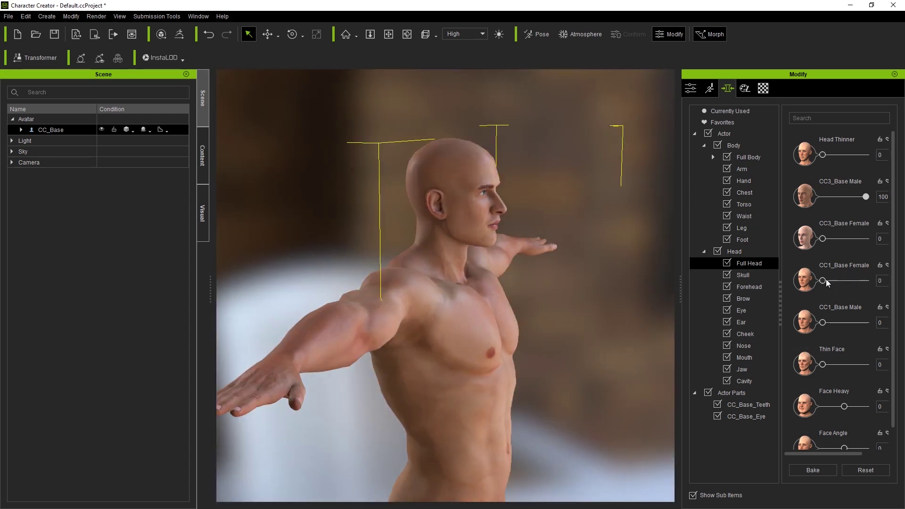
mouse_move(831, 283)
left_mouse_down()
mouse_move(875, 283)
mouse_move(824, 282)
left_mouse_up()
right_click_drag(426, 227, 359, 231)
Set the Face Angle full-head morph to -42 and try out the Thin Face morph
mouse_move(824, 365)
left_mouse_down()
mouse_move(873, 365)
mouse_move(815, 355)
mouse_move(836, 355)
left_mouse_up()
scroll(819, 361, "down", 2)
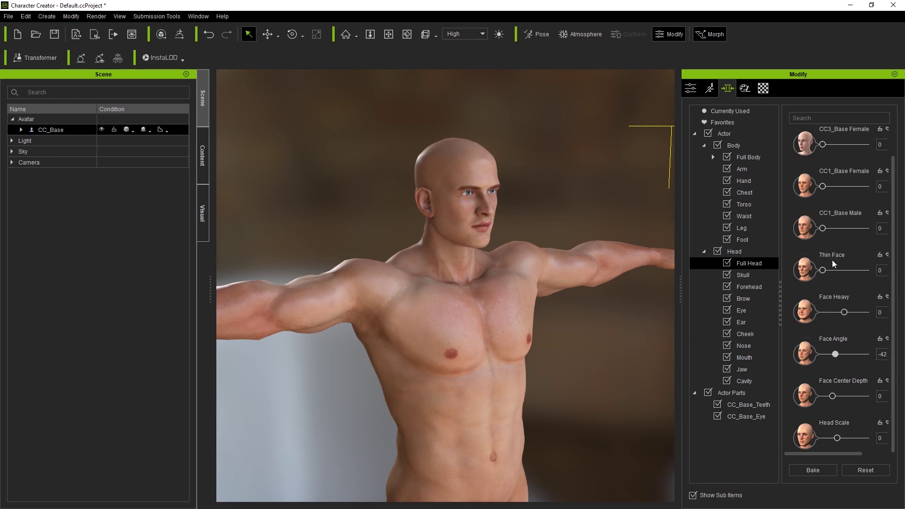
right_click_drag(510, 247, 547, 246)
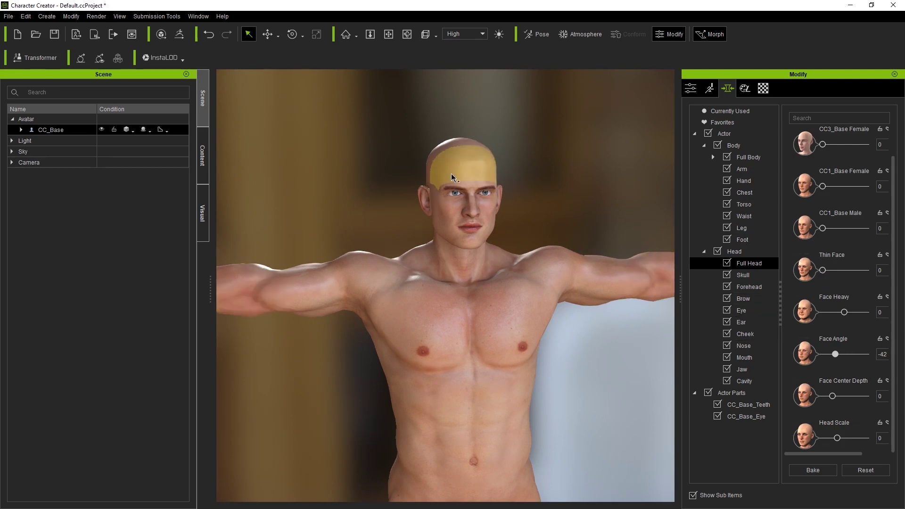
left_click_drag(824, 271, 804, 269)
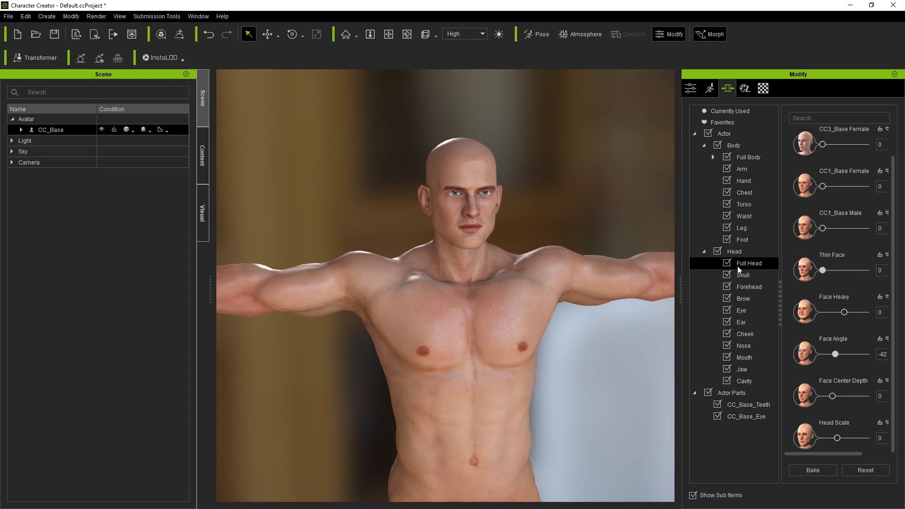
right_click_drag(507, 159, 762, 210)
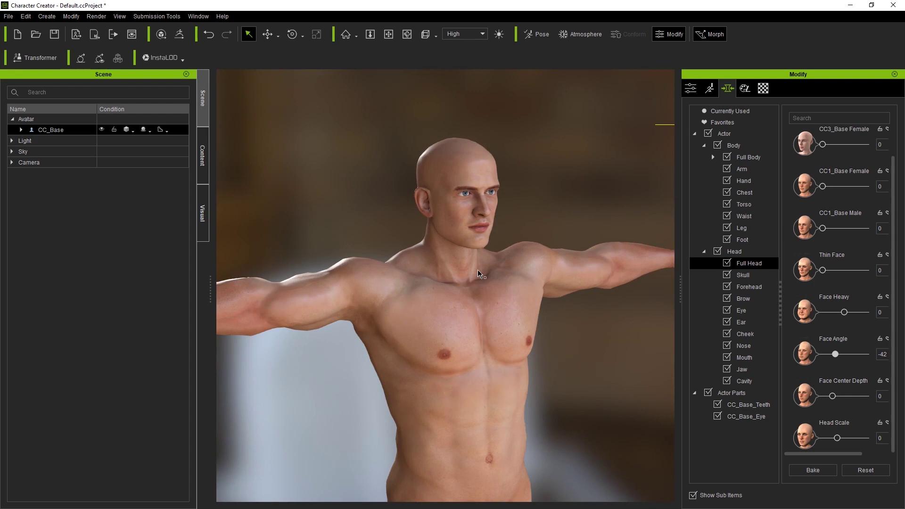
scroll(475, 269, "up", 1)
scroll(501, 237, "down", 3)
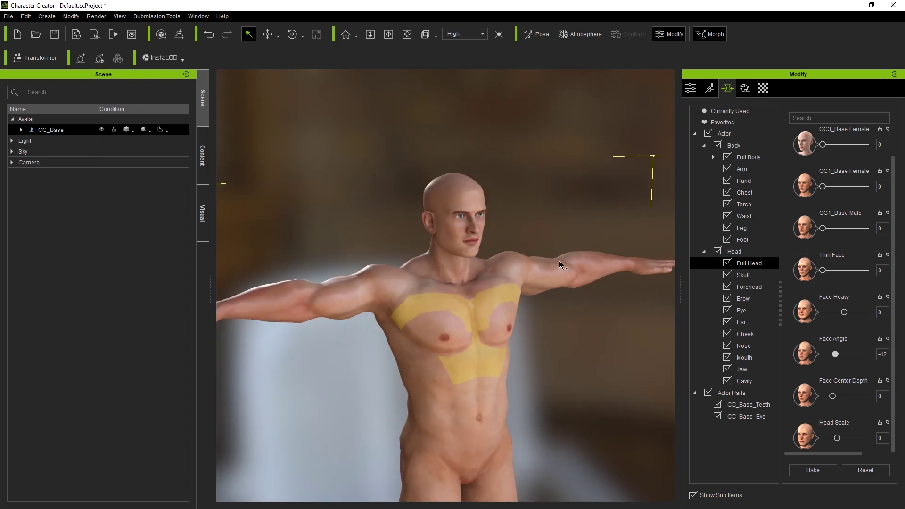
middle_click_drag(568, 355, 554, 316)
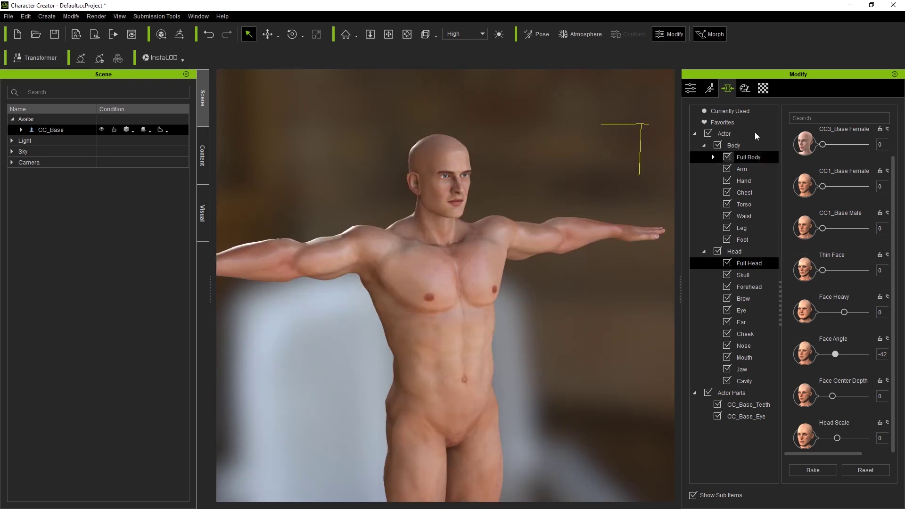
Set the Bodybuilder full-body morph to 0 and CC3_Base Male to 100
left_click(739, 145)
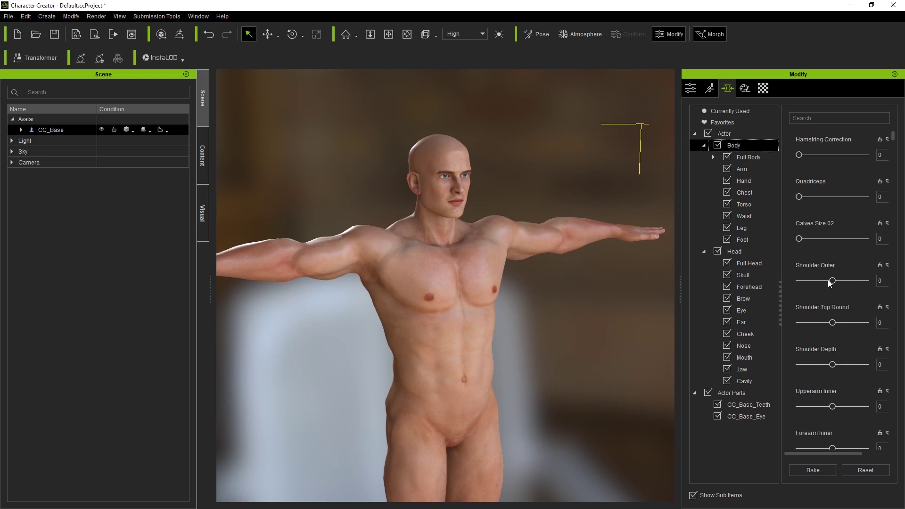
left_click(749, 157)
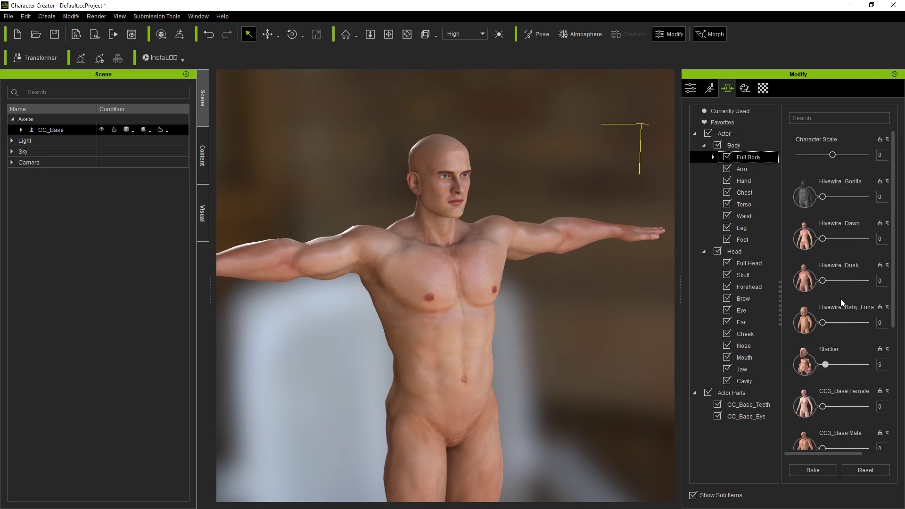
scroll(854, 351, "down", 3)
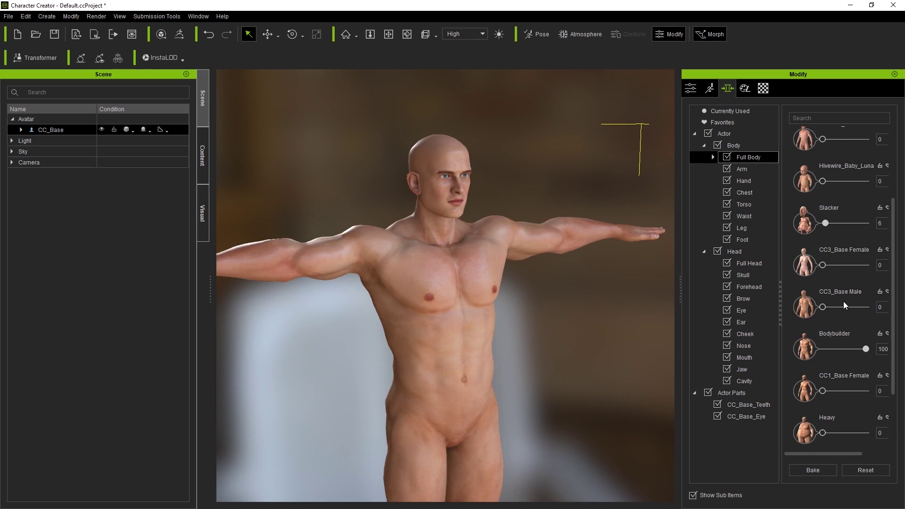
scroll(857, 302, "down", 1)
left_click_drag(866, 301, 823, 302)
left_click_drag(823, 259, 866, 260)
right_click_drag(519, 172, 519, 179)
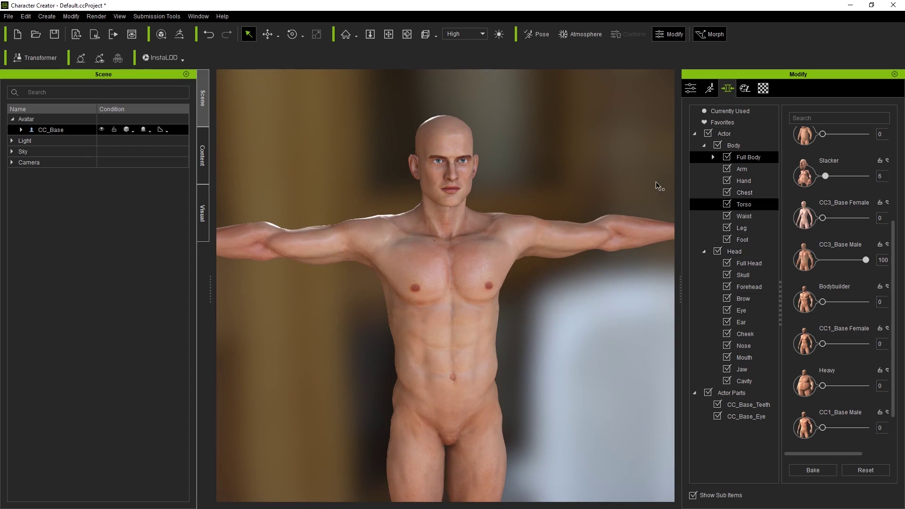
Reshape the avatar's ears with Ear Angle Top 26, Ear Length 63, Ear Reshape 23 and Earlobe 97
middle_click_drag(466, 100, 507, 271)
scroll(507, 271, "up", 6)
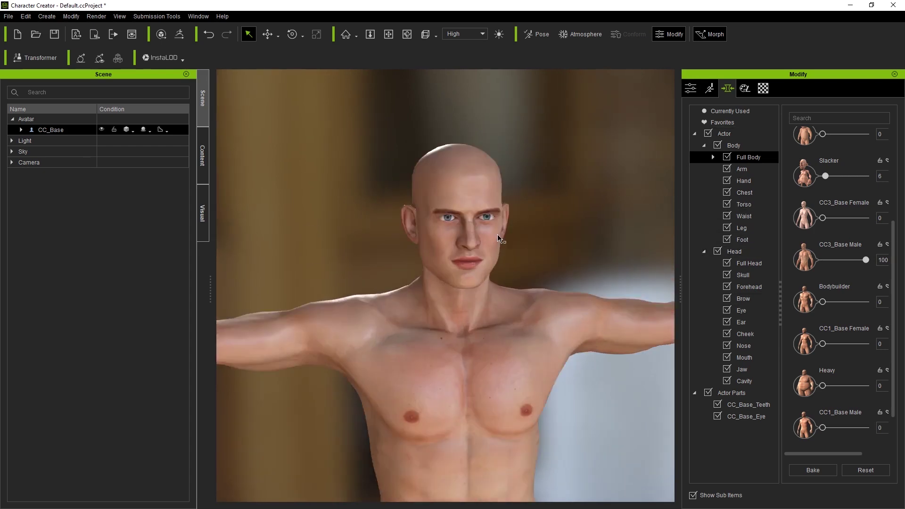
right_click_drag(669, 172, 521, 204)
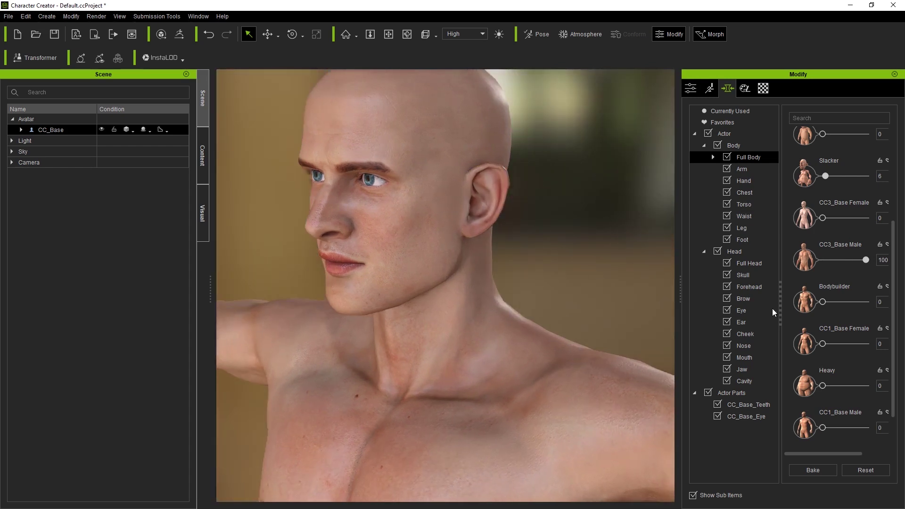
left_click(748, 325)
mouse_move(833, 153)
left_mouse_down()
mouse_move(775, 148)
mouse_move(873, 152)
mouse_move(780, 152)
mouse_move(842, 152)
left_mouse_up()
left_click_drag(831, 197, 854, 197)
left_click_drag(833, 238, 840, 239)
mouse_move(866, 281)
left_mouse_down()
mouse_move(829, 280)
mouse_move(865, 280)
left_mouse_up()
right_click_drag(440, 227, 528, 220)
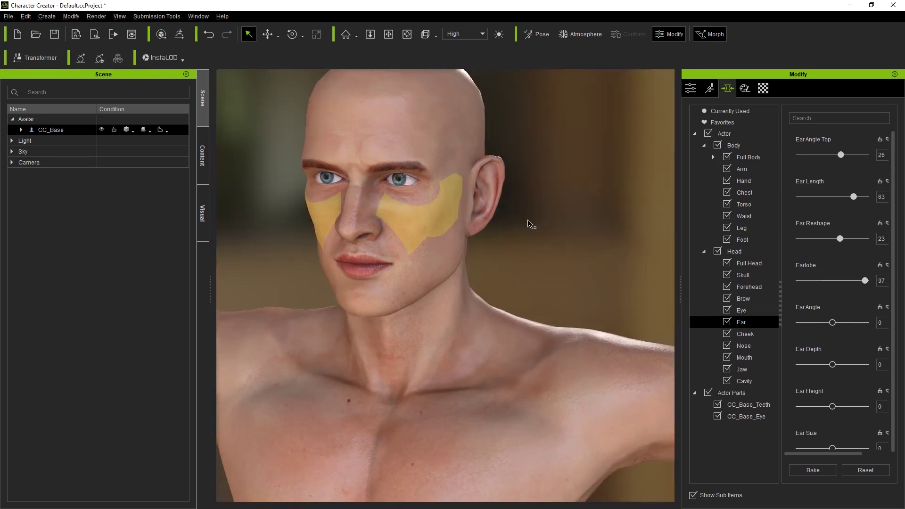
middle_click_drag(531, 172, 547, 188)
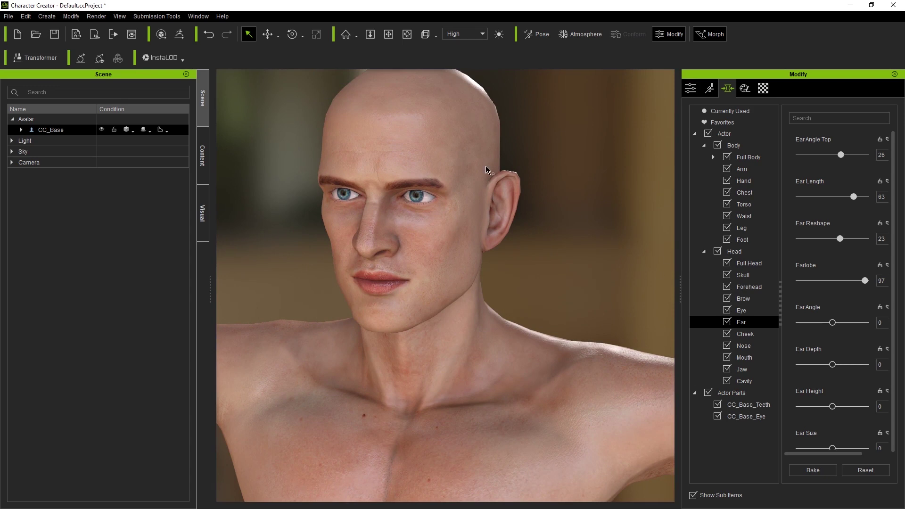
Show all Head morphs, enlarge the viewport slightly and inspect the reshaped head and upper body
left_click(738, 253)
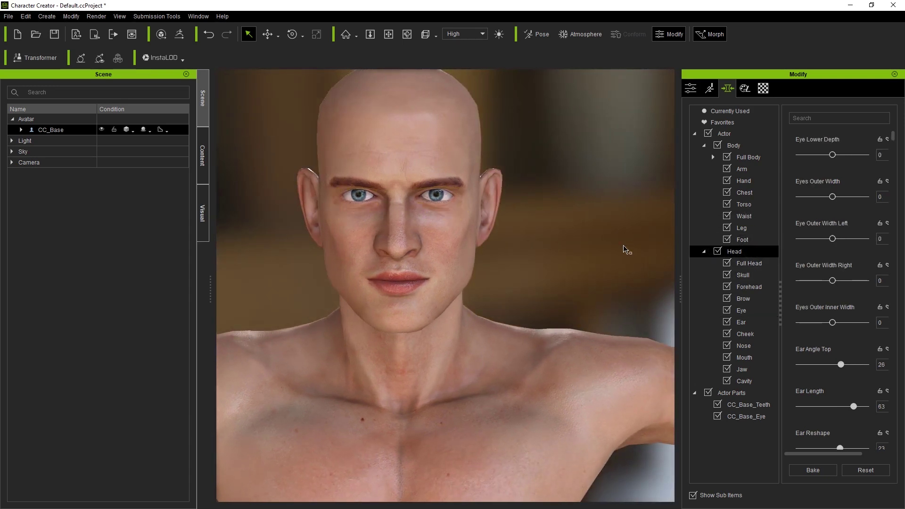
left_click_drag(680, 285, 706, 285)
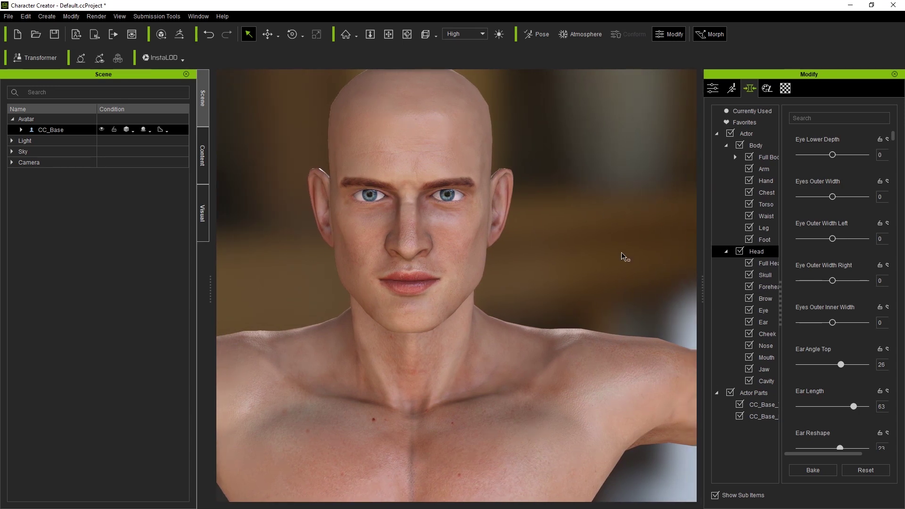
scroll(592, 239, "down", 5)
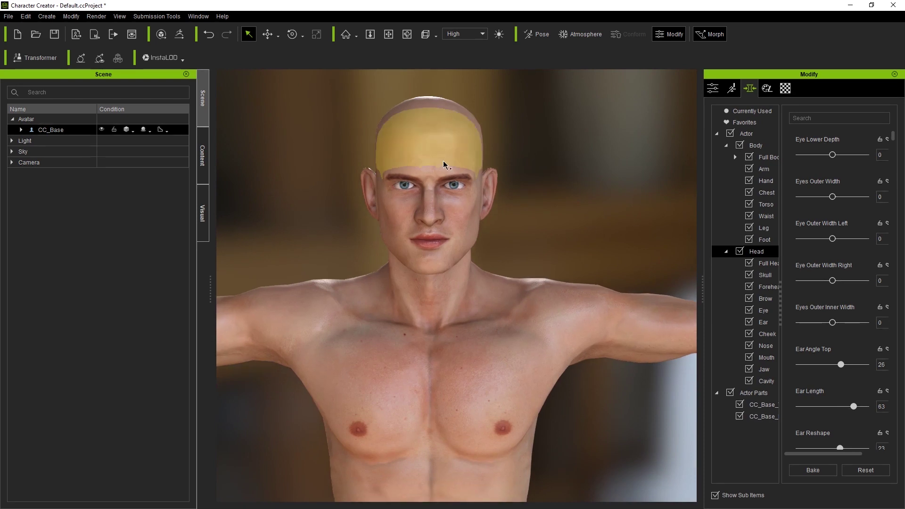
middle_click_drag(286, 245, 337, 215)
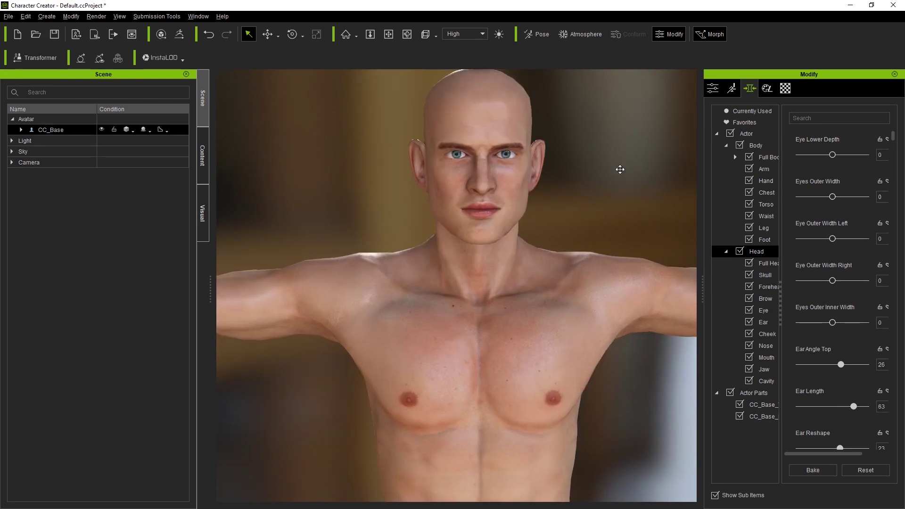
middle_click_drag(620, 170, 576, 196)
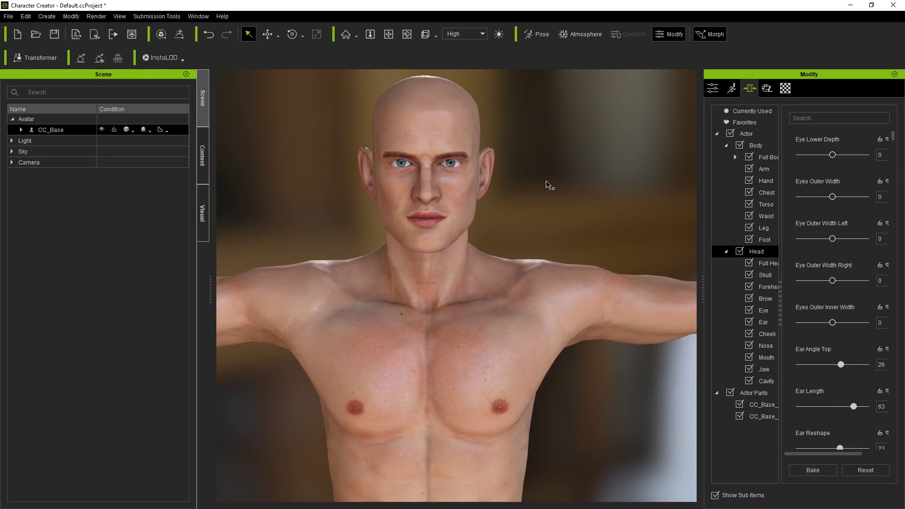
right_click_drag(547, 182, 564, 168)
right_click_drag(402, 183, 420, 175)
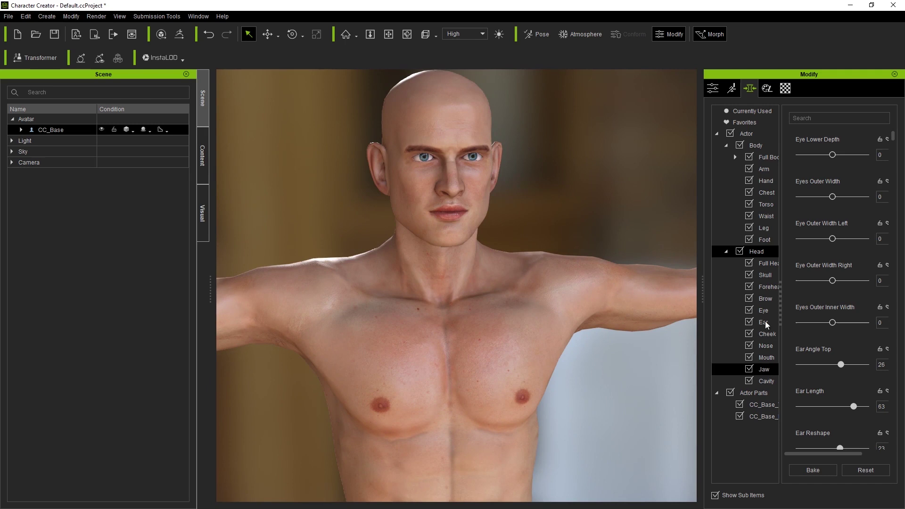
Examine the head and upper body from several angles and pick the crown of the head to show the Skull morphs
right_click_drag(580, 195, 529, 197)
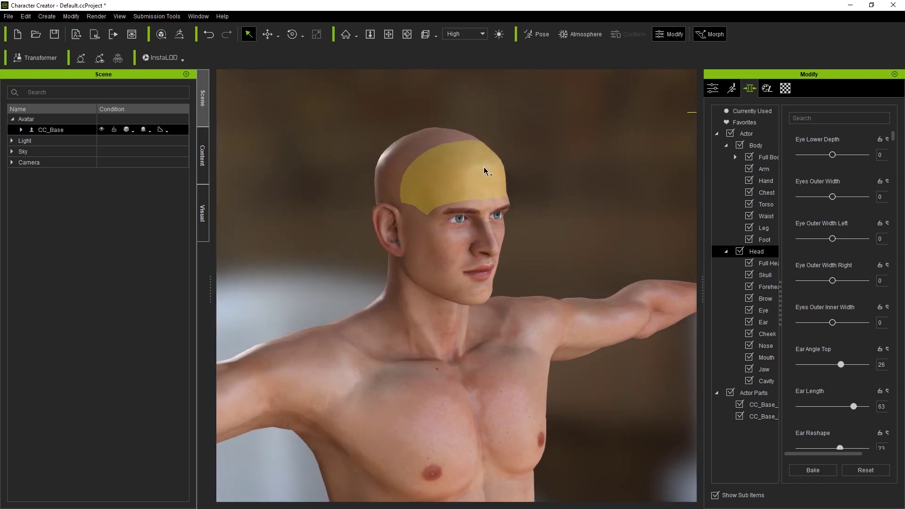
right_click_drag(554, 233, 568, 200)
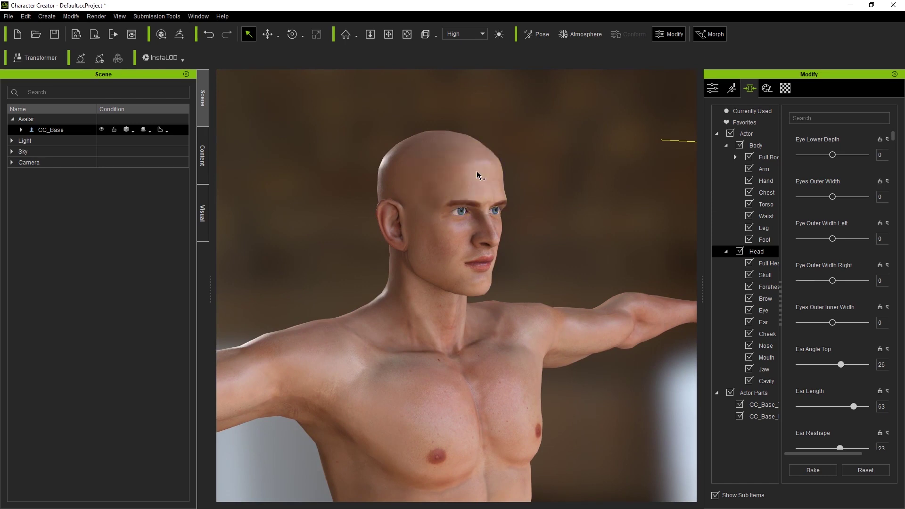
middle_click_drag(620, 430, 623, 380)
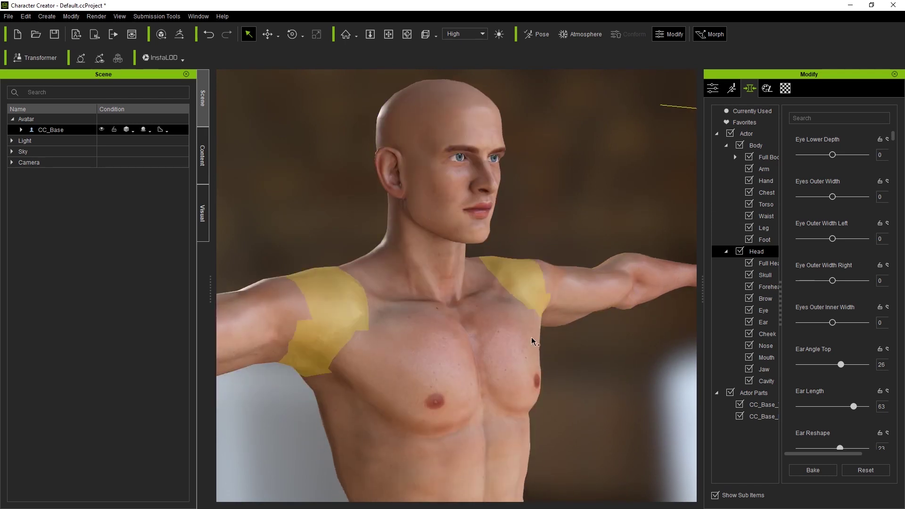
right_click_drag(644, 391, 679, 387)
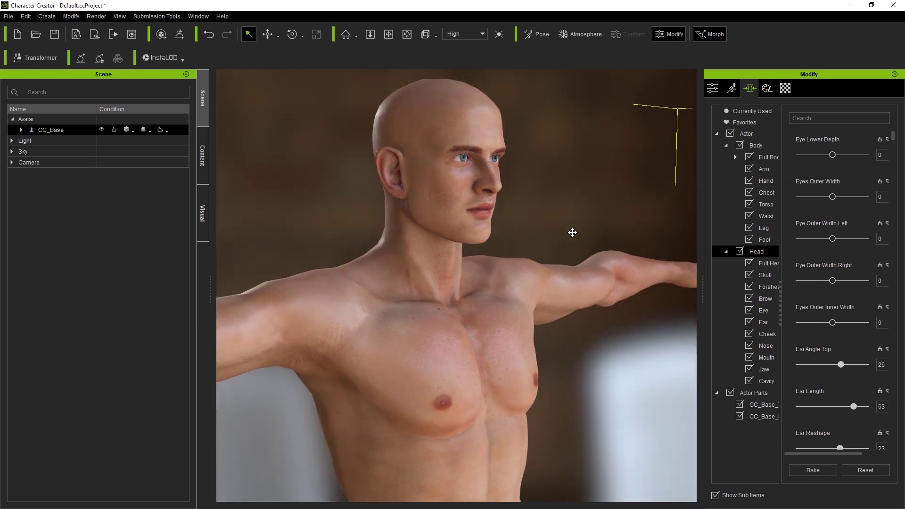
middle_click_drag(549, 94, 570, 206)
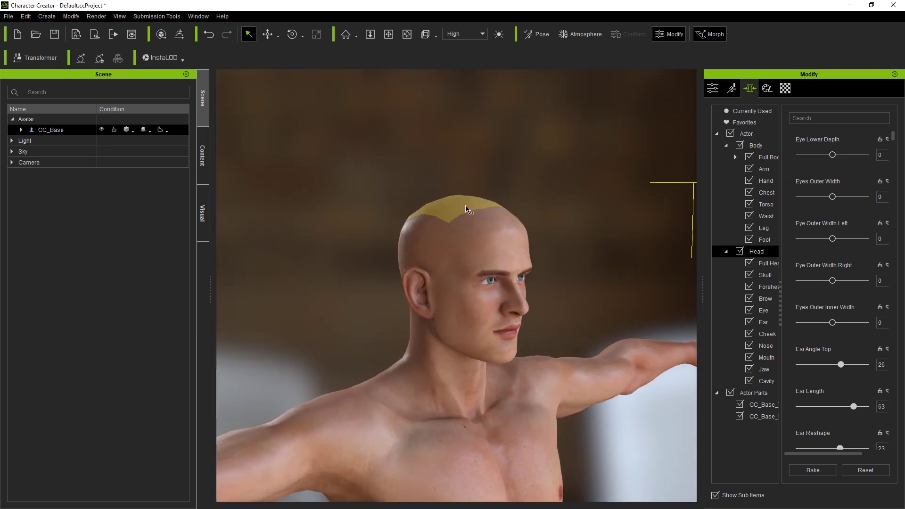
middle_click_drag(528, 157, 542, 194)
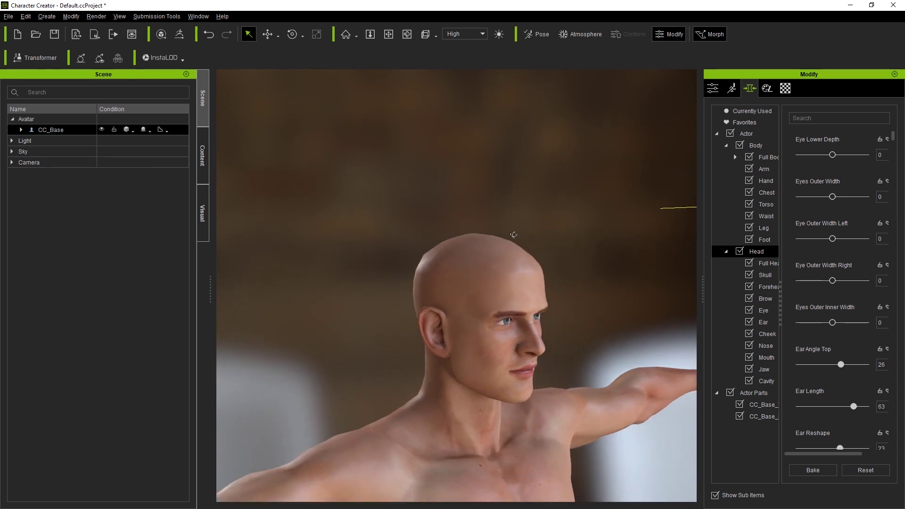
right_click_drag(513, 235, 464, 264)
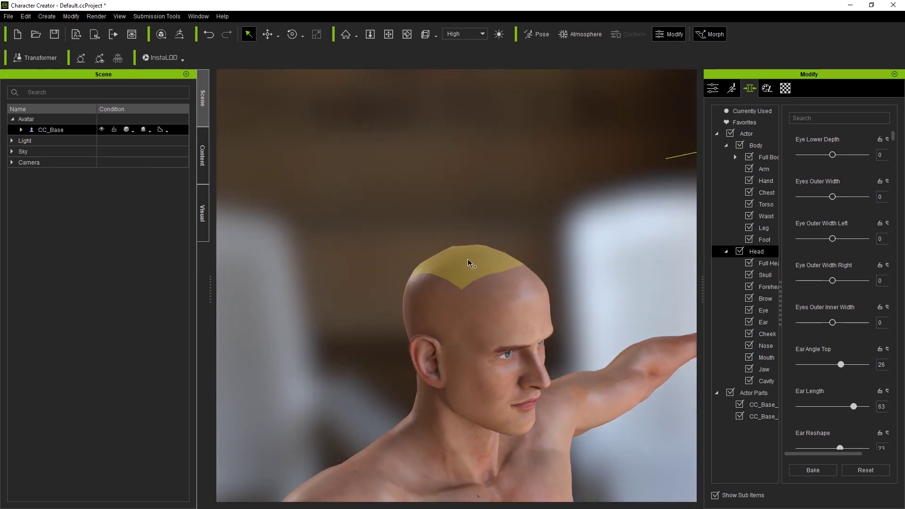
middle_click_drag(575, 241, 562, 174)
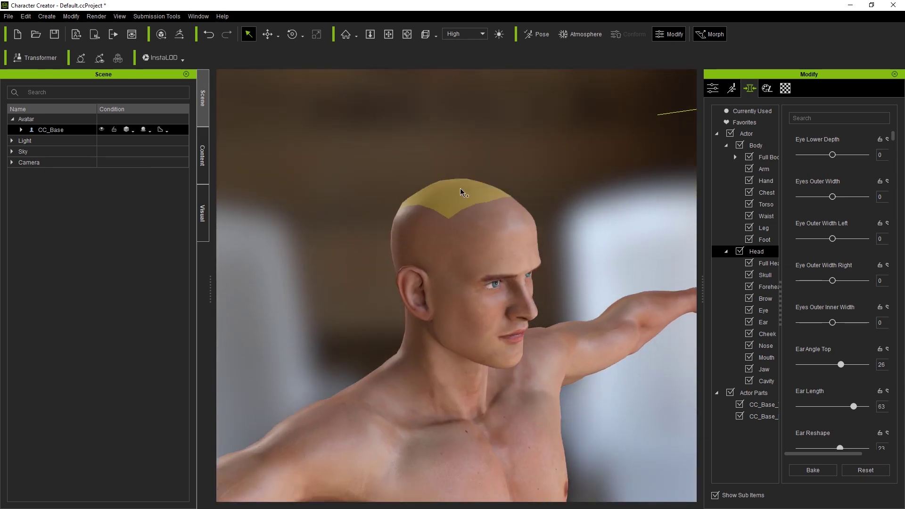
left_click(460, 192)
Lengthen the avatar's neck by reshaping it directly on the body, giving Neck Length 70
scroll(485, 179, "up", 3)
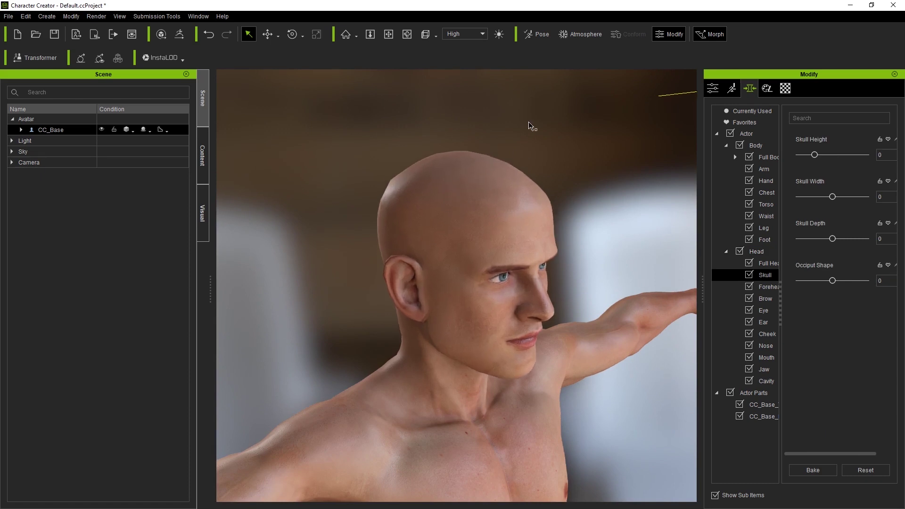
scroll(608, 261, "up", 3)
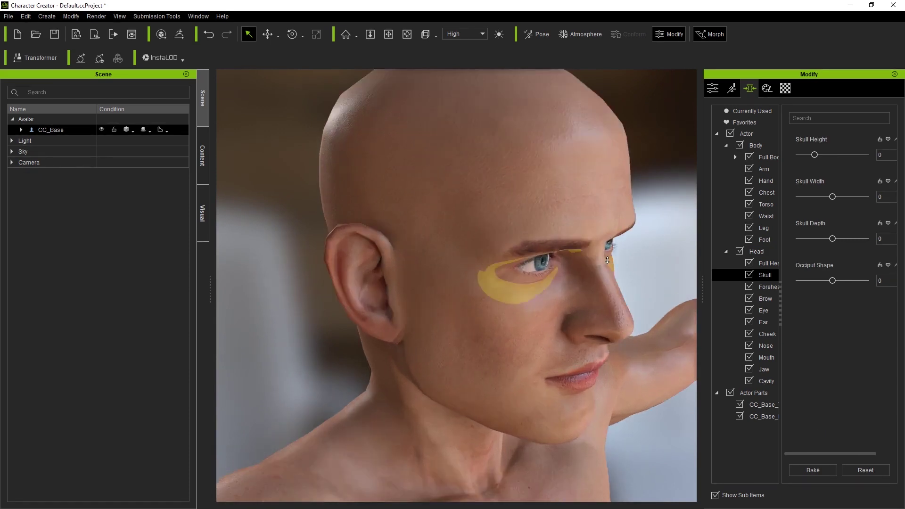
scroll(607, 260, "down", 5)
middle_click_drag(607, 225, 522, 160)
right_click_drag(522, 160, 458, 302)
scroll(459, 305, "up", 1)
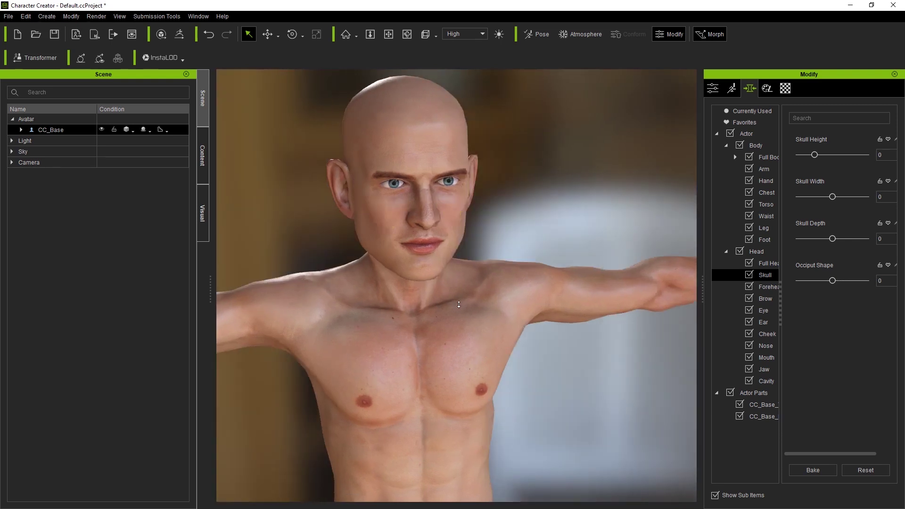
scroll(458, 305, "down", 8)
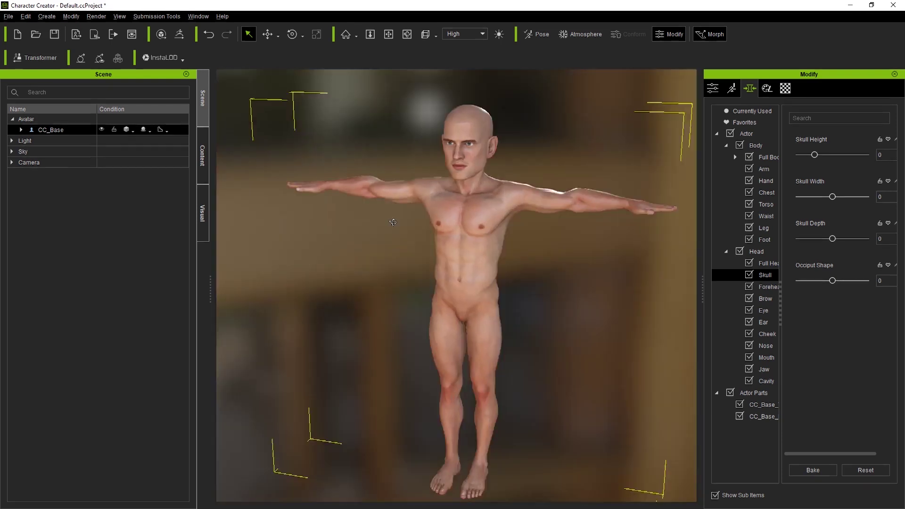
right_click_drag(393, 222, 488, 214)
middle_click_drag(513, 118, 524, 190)
right_click_drag(525, 189, 533, 148)
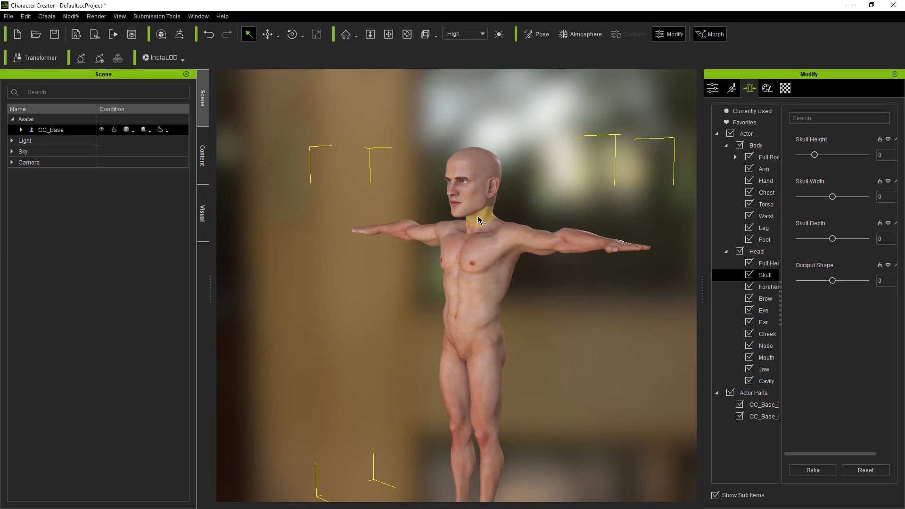
left_click_drag(479, 215, 470, 98)
right_click_drag(501, 232, 553, 267)
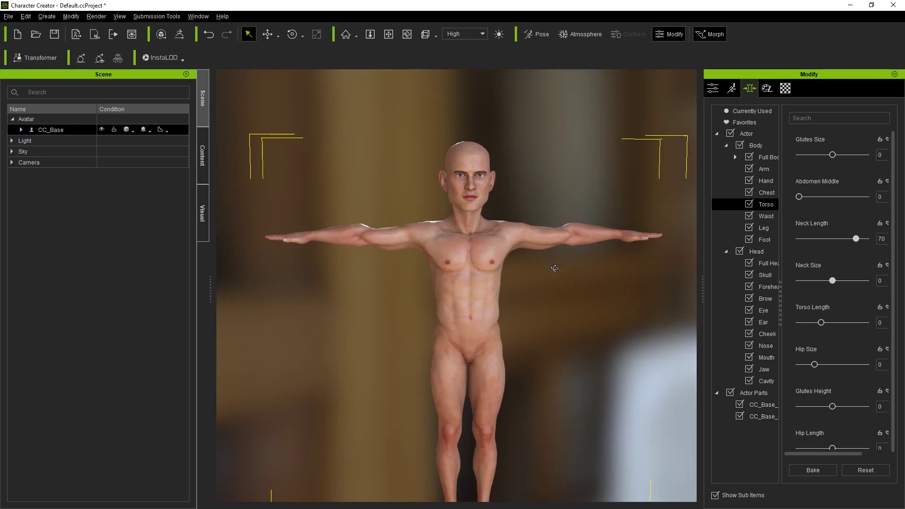
Lengthen the avatar's arms slightly by reshaping the upper-arm region directly on the body
left_click(537, 234)
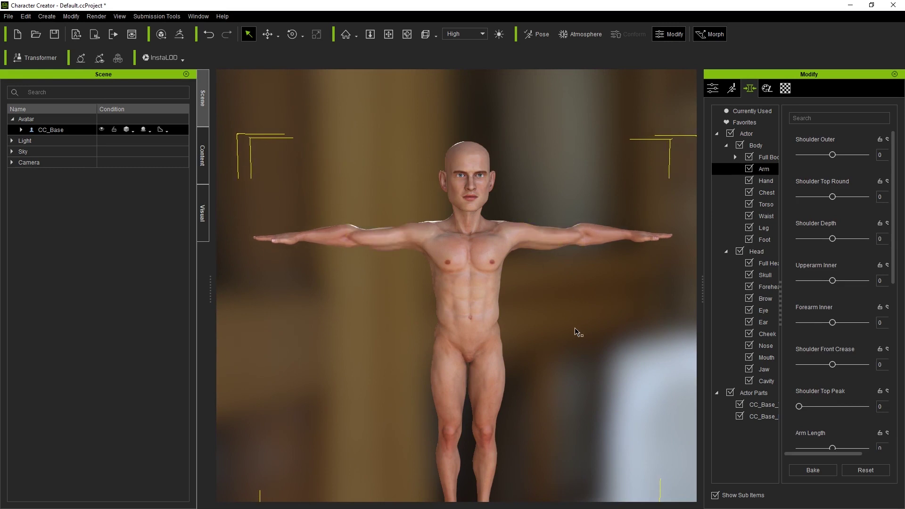
right_click_drag(353, 280, 421, 304)
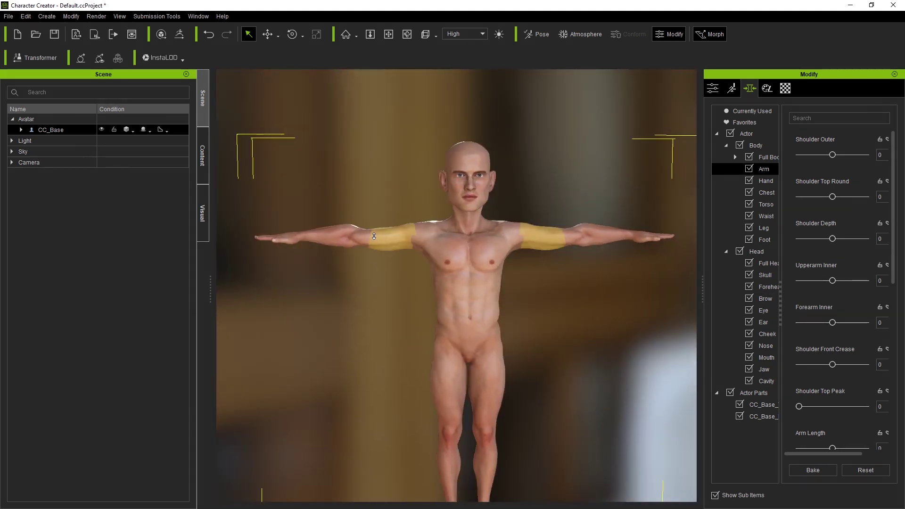
scroll(370, 249, "up", 2)
scroll(376, 254, "up", 2)
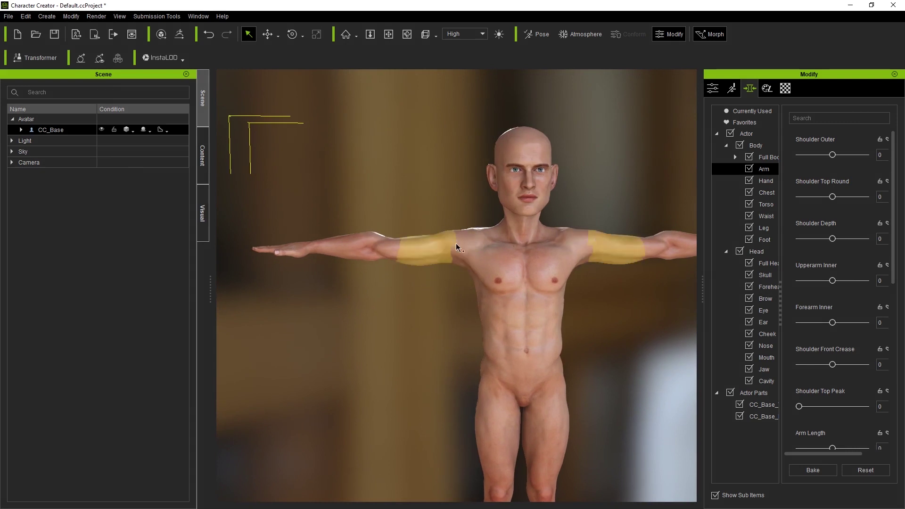
middle_click_drag(410, 305, 381, 311)
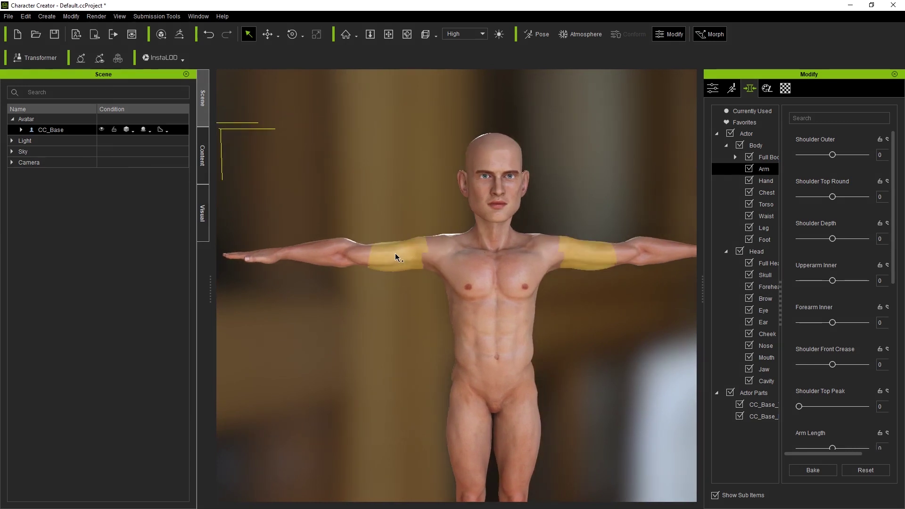
mouse_move(395, 253)
left_mouse_down()
mouse_move(368, 261)
mouse_move(415, 257)
mouse_move(391, 258)
left_mouse_up()
left_click_drag(414, 345, 422, 422)
left_click_drag(329, 262, 356, 413)
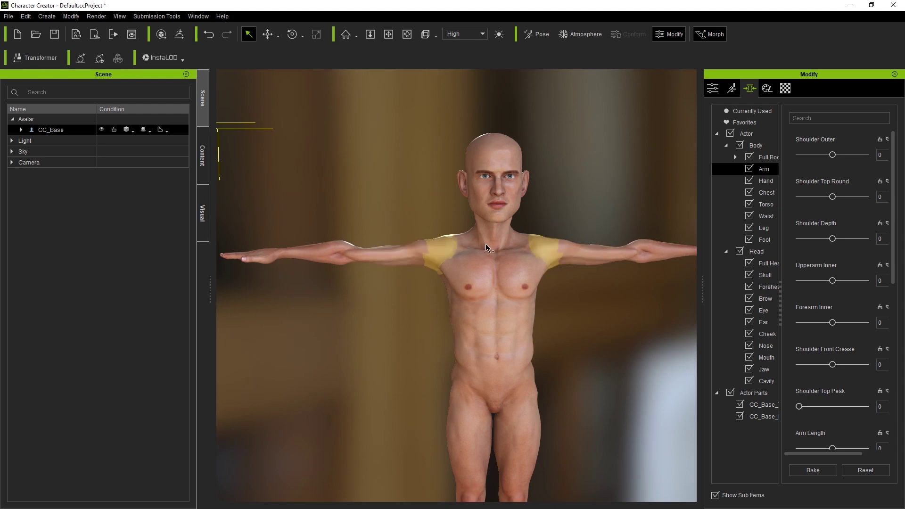
Widen the avatar's chest directly on the body to Chest Width 52, checking it from behind
left_click(475, 277)
right_click_drag(388, 328, 660, 325)
left_click_drag(499, 277, 473, 378)
right_click_drag(395, 347, 515, 269)
middle_click_drag(584, 312, 561, 290)
left_click(504, 298)
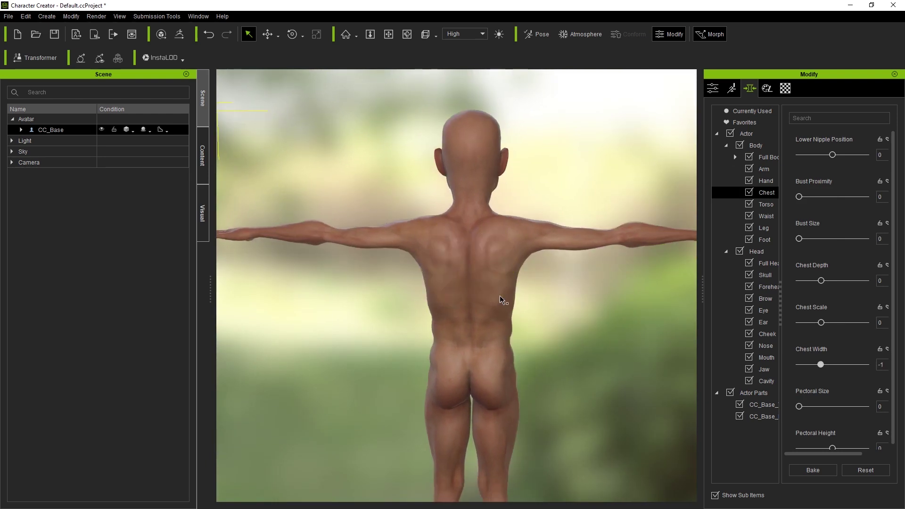
left_click_drag(483, 264, 515, 304)
right_click_drag(460, 307, 483, 292)
left_click_drag(486, 295, 406, 287)
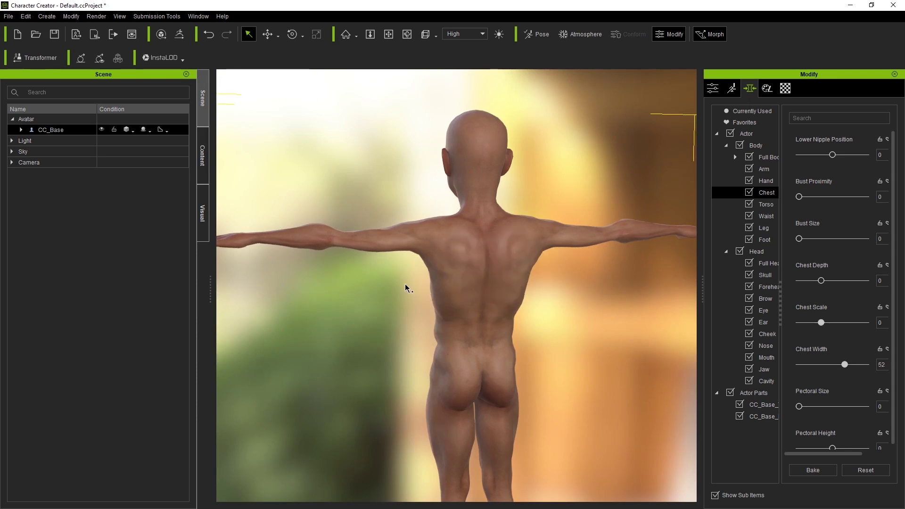
Slim the avatar's waist directly on the body to Abdomen Depth -24 and Waist Width -51
left_click_drag(454, 230, 384, 335)
right_click_drag(383, 335, 580, 323)
left_click(491, 289)
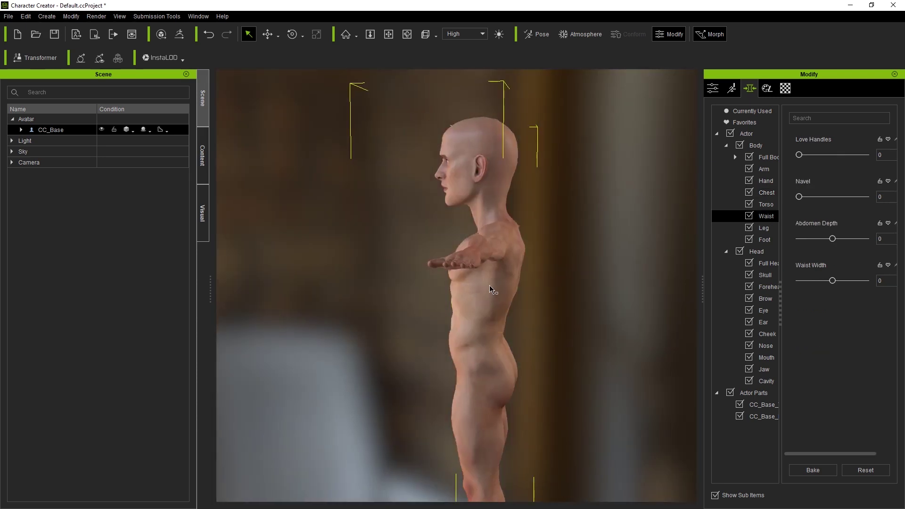
right_click_drag(441, 308, 564, 313)
scroll(578, 228, "up", 5)
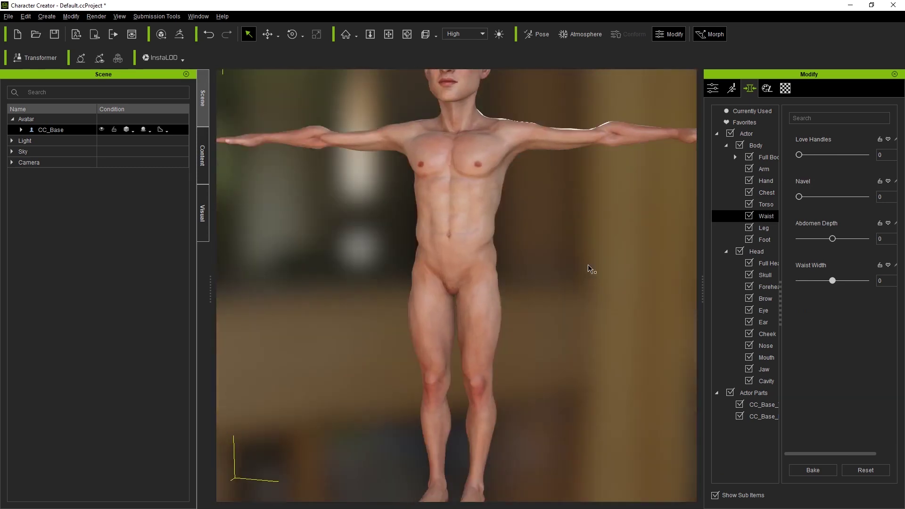
left_click(481, 325)
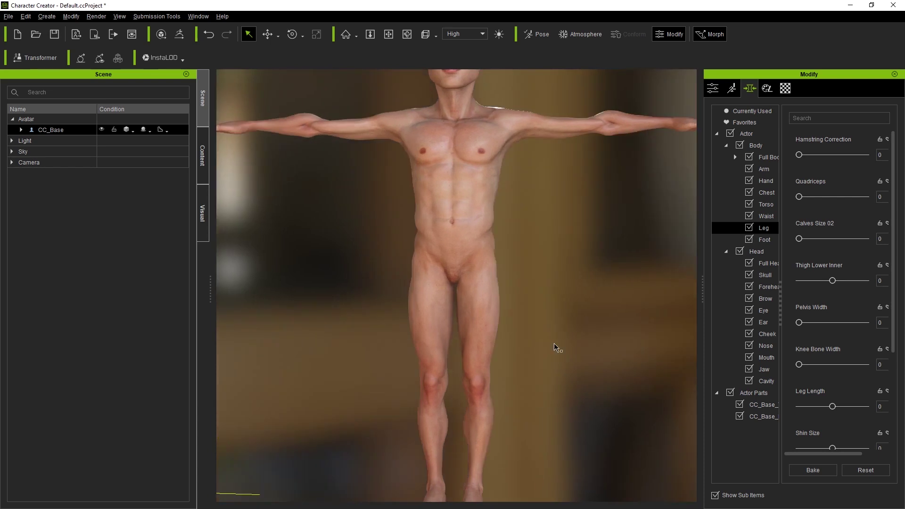
left_click(468, 219)
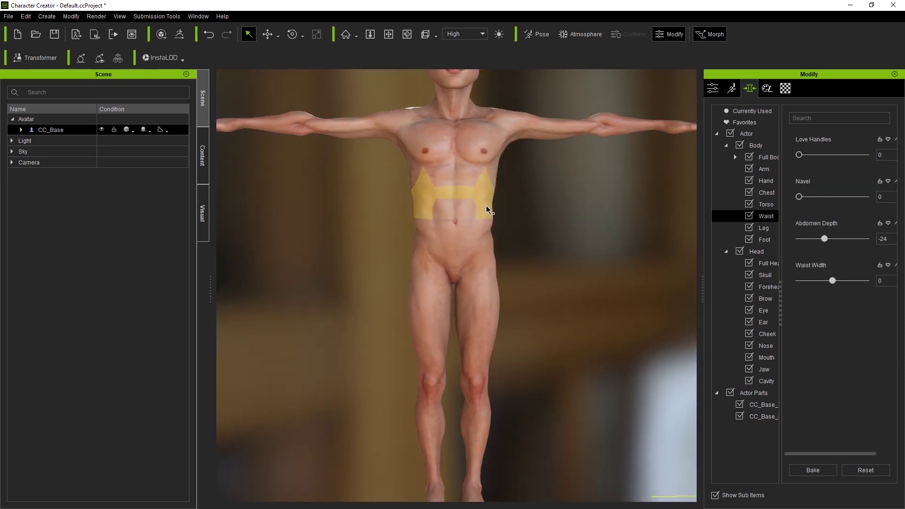
left_click_drag(487, 204, 450, 203)
scroll(542, 331, "up", 1)
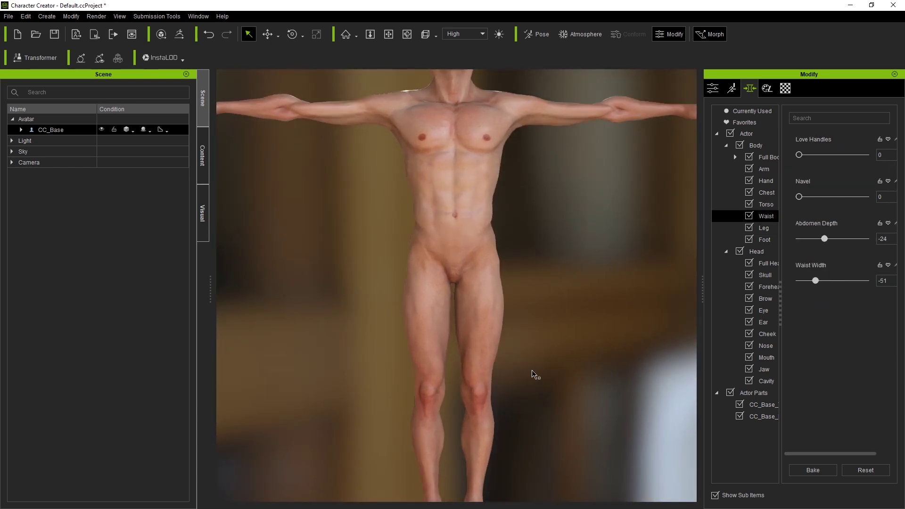
Reshape the forehead directly on the head to Cranium Slope 6
scroll(532, 374, "down", 5)
right_click_drag(524, 262, 560, 242)
middle_click_drag(530, 198, 508, 233)
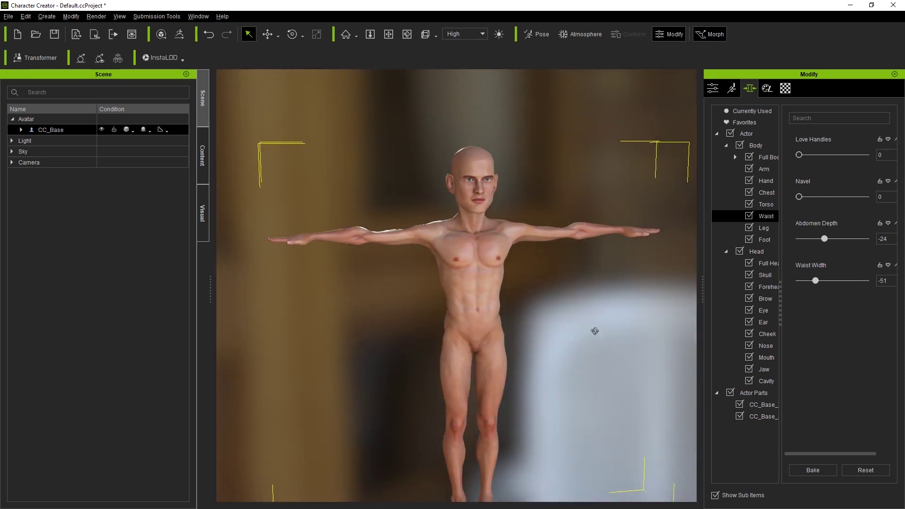
right_click_drag(595, 331, 575, 347)
middle_click_drag(557, 345, 545, 314)
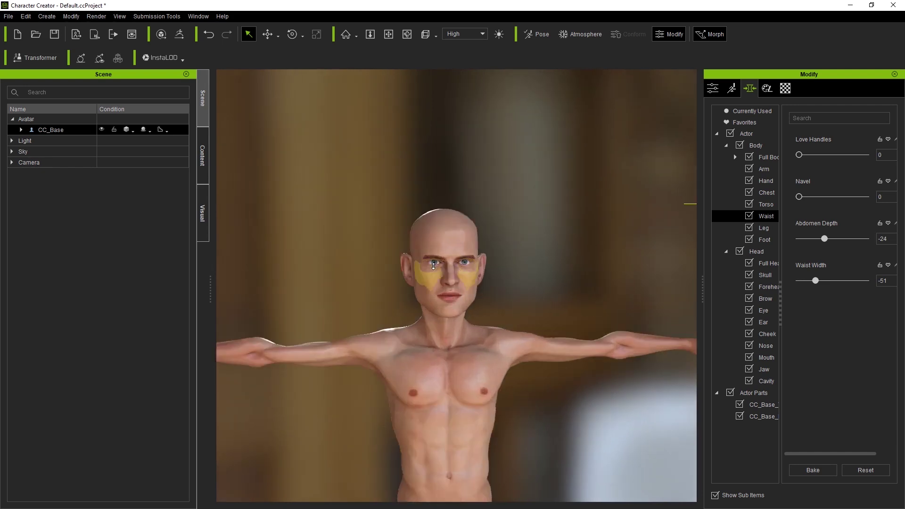
scroll(433, 266, "up", 5)
scroll(433, 267, "down", 2)
right_click_drag(390, 253, 613, 265)
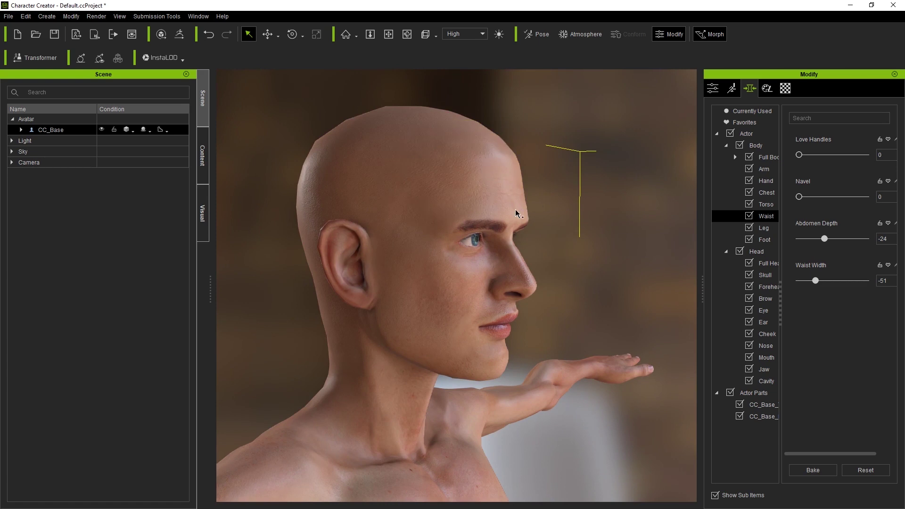
left_click(490, 167)
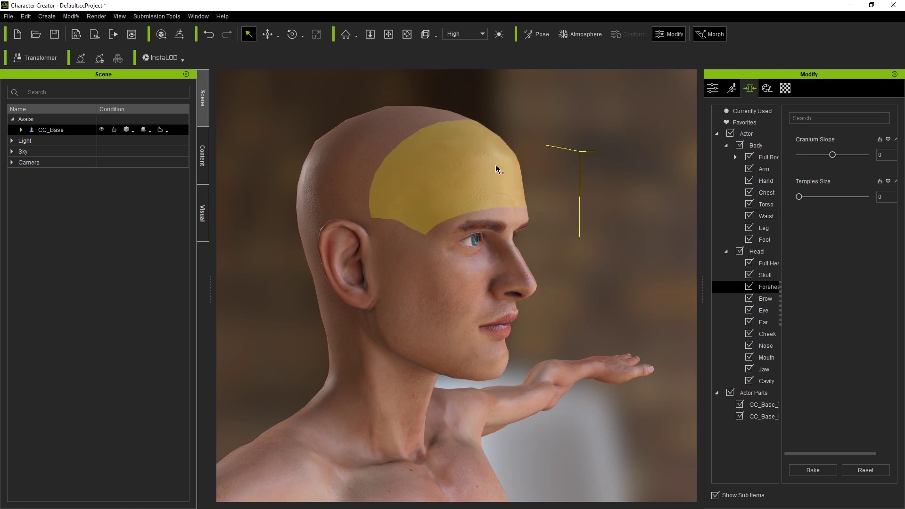
left_click_drag(463, 179, 390, 184)
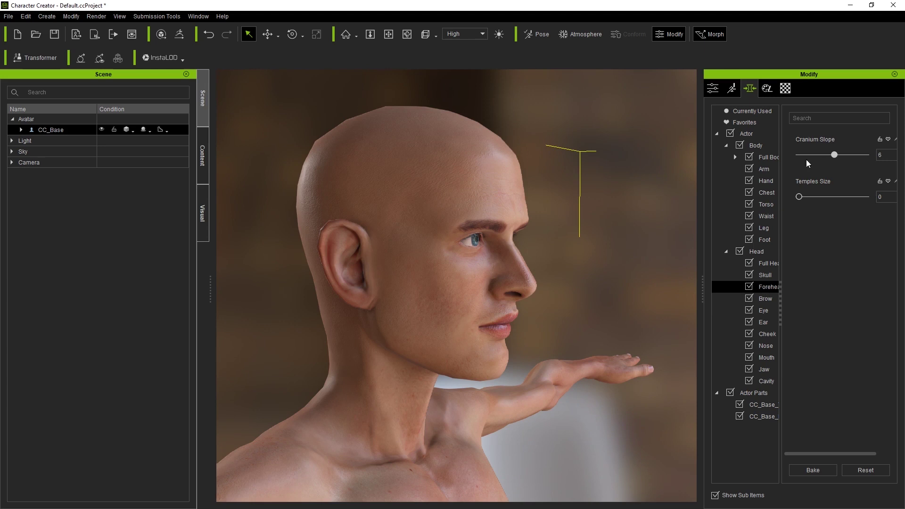
Reshape the nose directly on the face to Nose Bump 37 and Nose Height 2
scroll(532, 202, "down", 2)
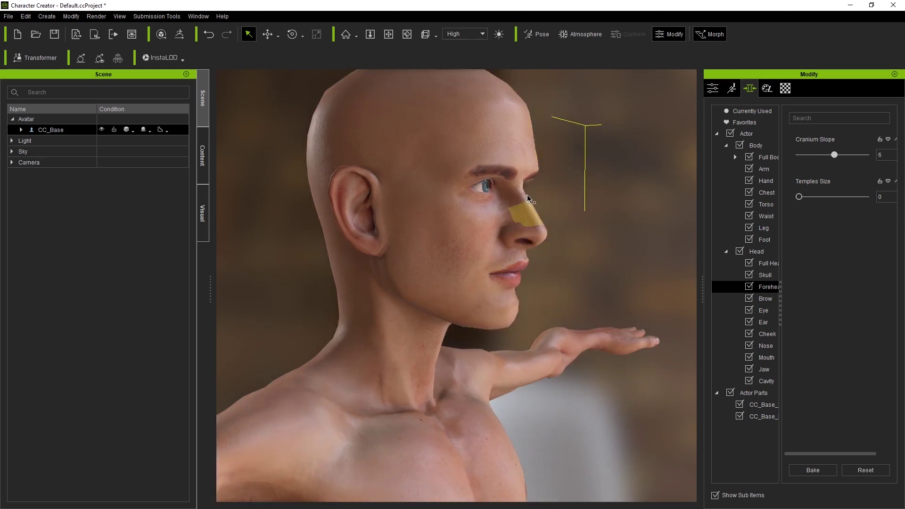
left_click(522, 211)
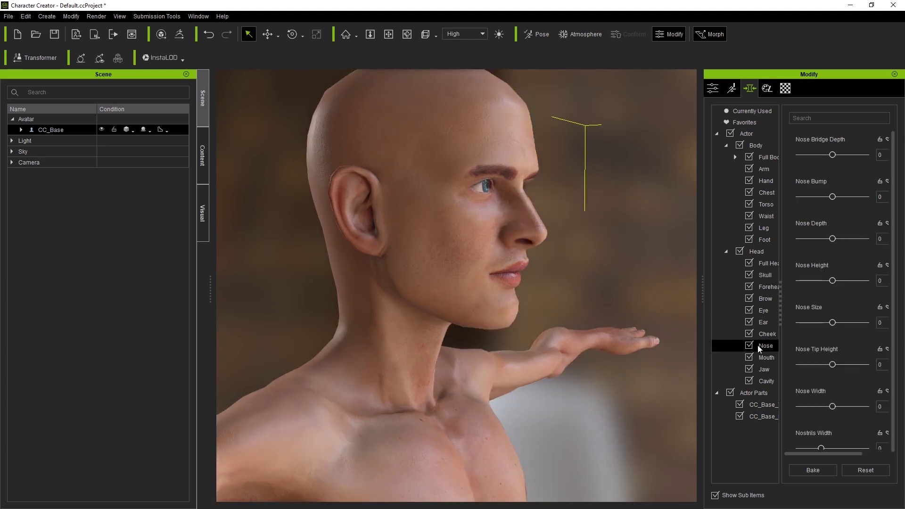
left_click_drag(529, 203, 572, 191)
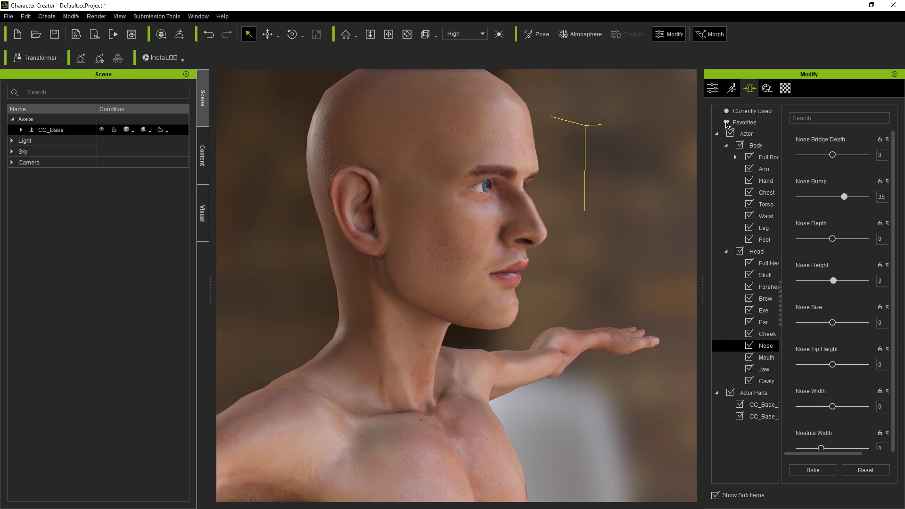
right_click_drag(512, 184, 535, 196)
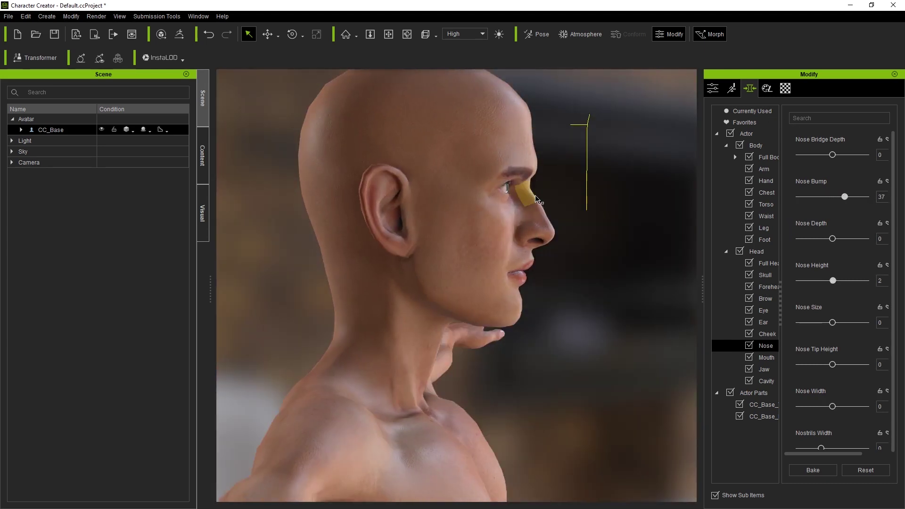
Reshape the nose directly on the face to Bridge Depth 100, Bump 100, Height 11, Tip Height -98 and Nostrils Width 100
left_click_drag(527, 223, 558, 213)
right_click_drag(554, 230, 456, 234)
left_click_drag(454, 239, 528, 236)
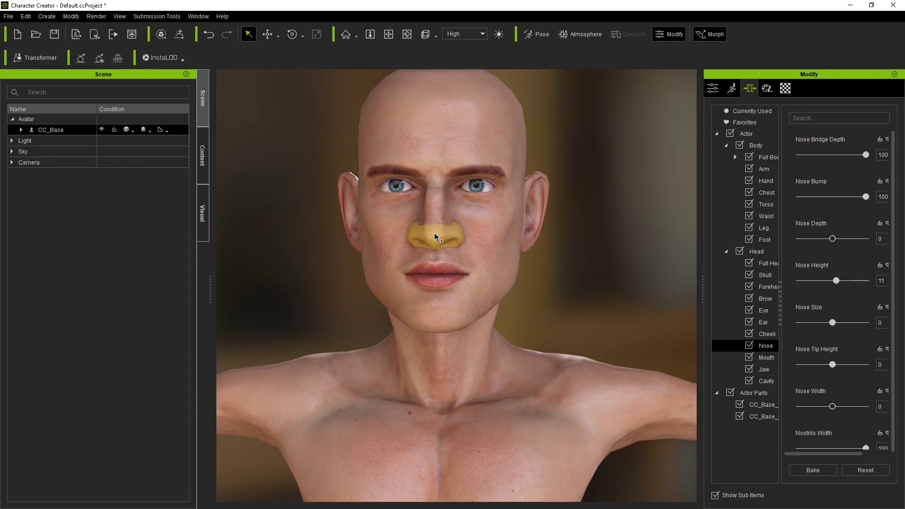
left_click_drag(434, 237, 438, 296)
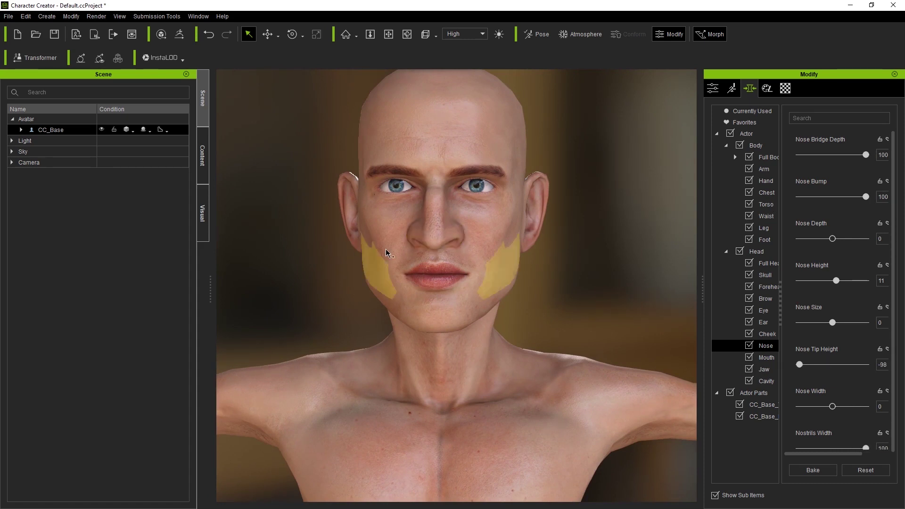
right_click_drag(388, 246, 493, 239)
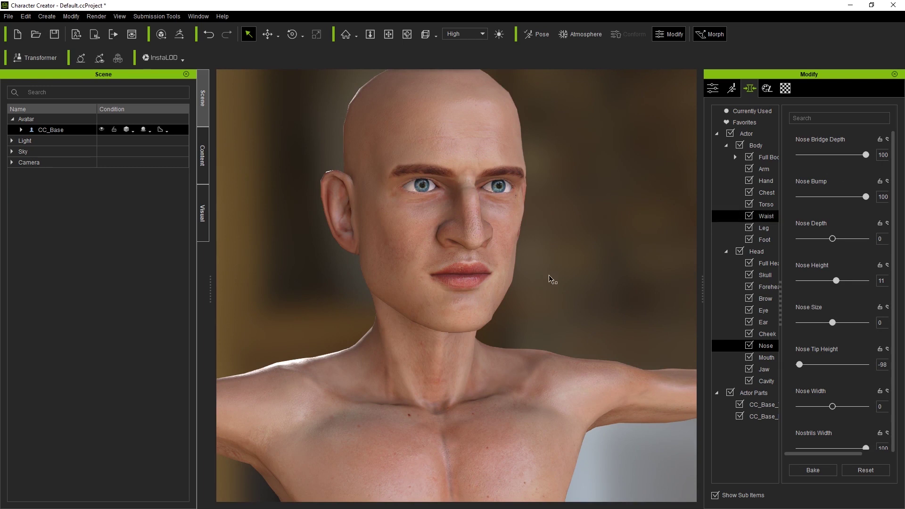
Hollow the cheeks directly on the face to Cheek Sink 20
right_click_drag(552, 279, 501, 282)
left_click(505, 283)
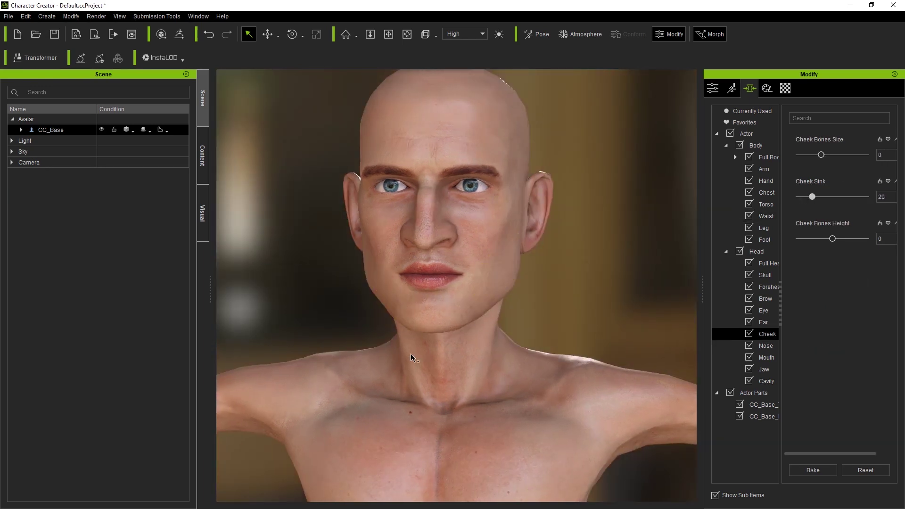
left_click_drag(393, 200, 387, 201)
Reshape the jaw and chin directly on the face in profile to Jaw Size 100, Chin Depth 100 and Chin Length -20
right_click_drag(564, 250, 255, 255)
left_click_drag(361, 310, 311, 282)
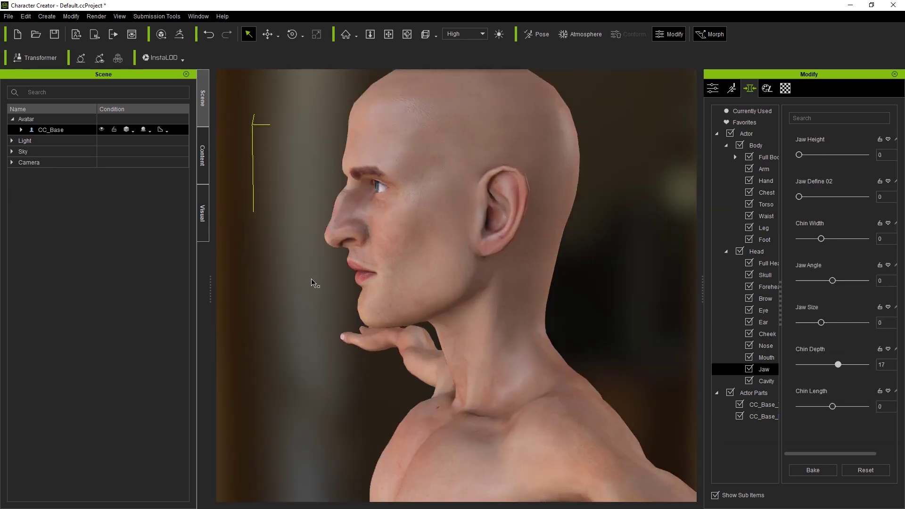
left_click_drag(471, 281, 448, 458)
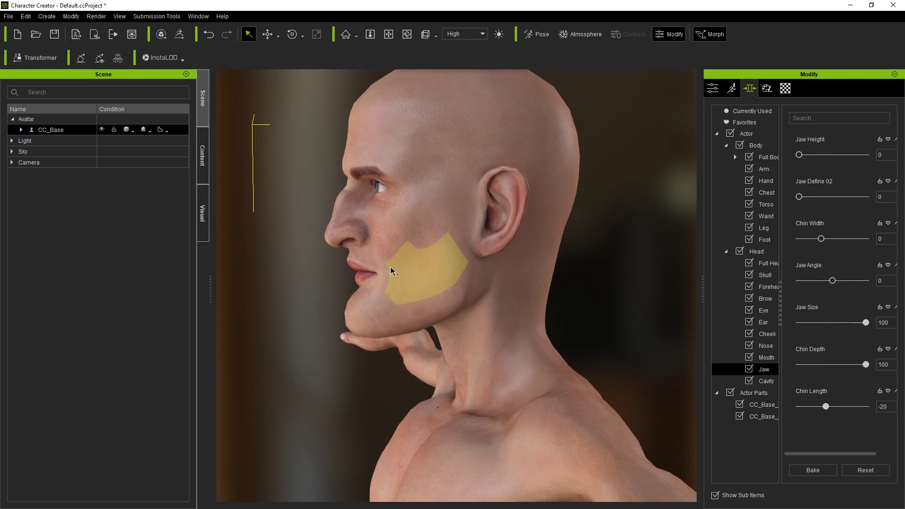
Deepen the cheeks directly on the face to Cheek Sink 100 and Cheek Bones Height -10
left_click(381, 234)
left_click_drag(381, 234, 344, 237)
left_click_drag(409, 236, 384, 228)
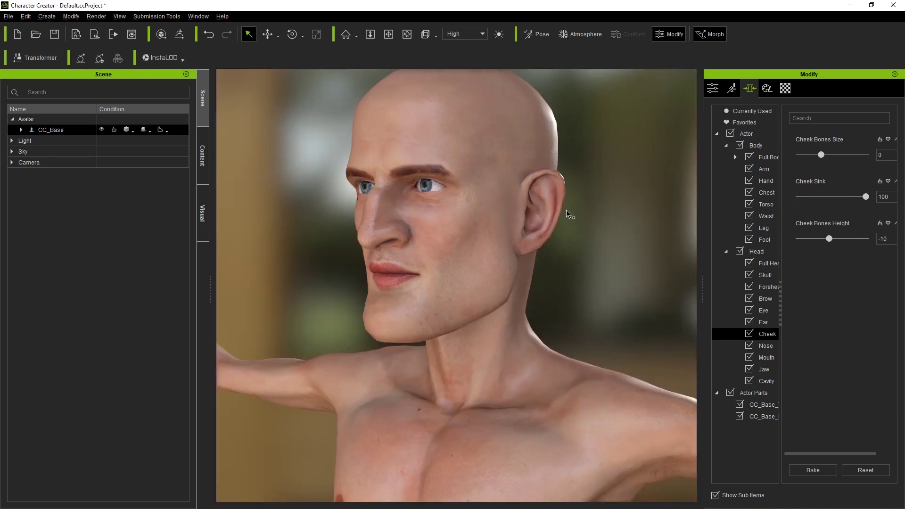
Enlarge the ears directly on the head to Ear Angle Top 26, Ear Length 63, Ear Reshape 23, Earlobe 97, Ear Angle 100 and Ear Size 3
left_click(564, 214)
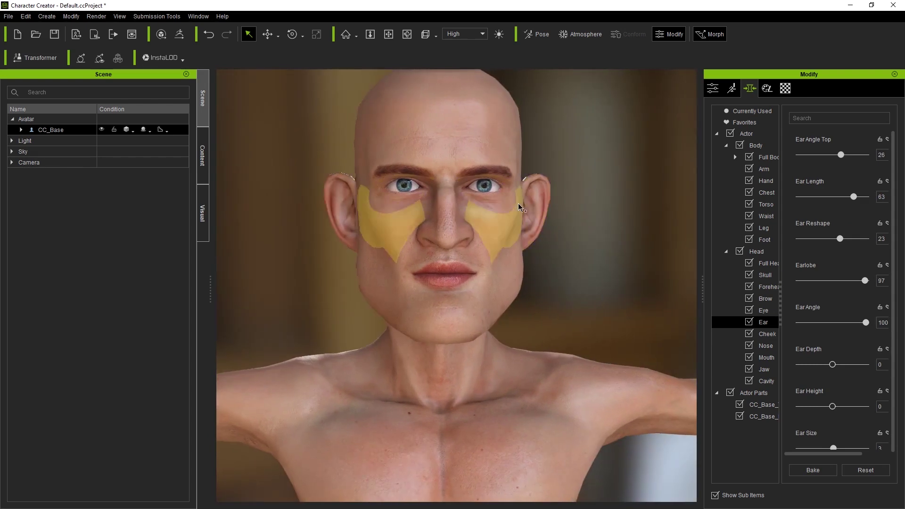
left_click(520, 202)
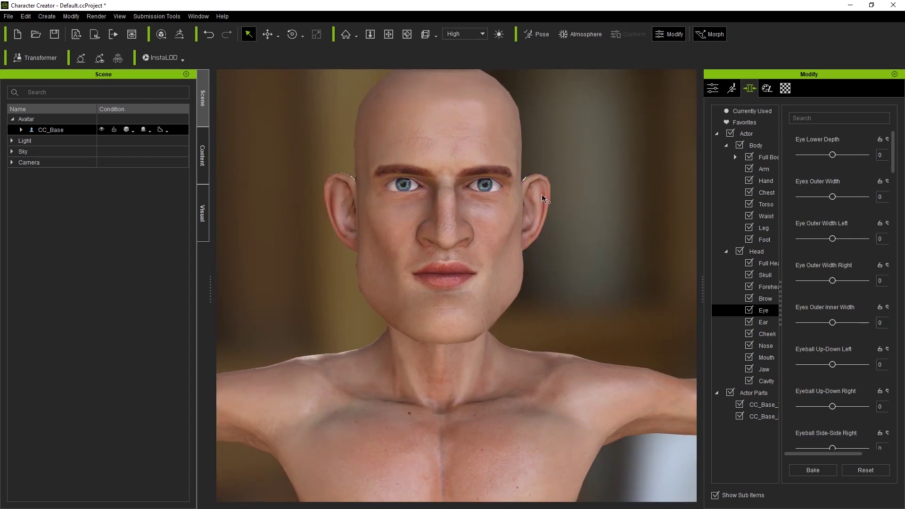
right_click_drag(542, 195, 572, 235, "alt")
scroll(625, 206, "up", 2)
left_click_drag(624, 206, 613, 317, "alt")
right_click_drag(584, 256, 577, 201, "alt")
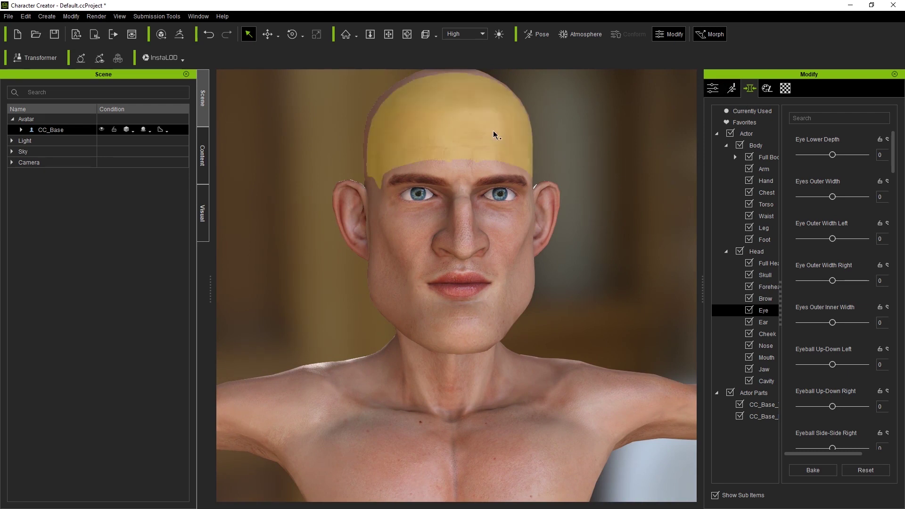
Test opening the avatar's mouth with the chin muscle in the facial editor, undo it and close the editor
right_click_drag(494, 136, 576, 133)
left_click(732, 89)
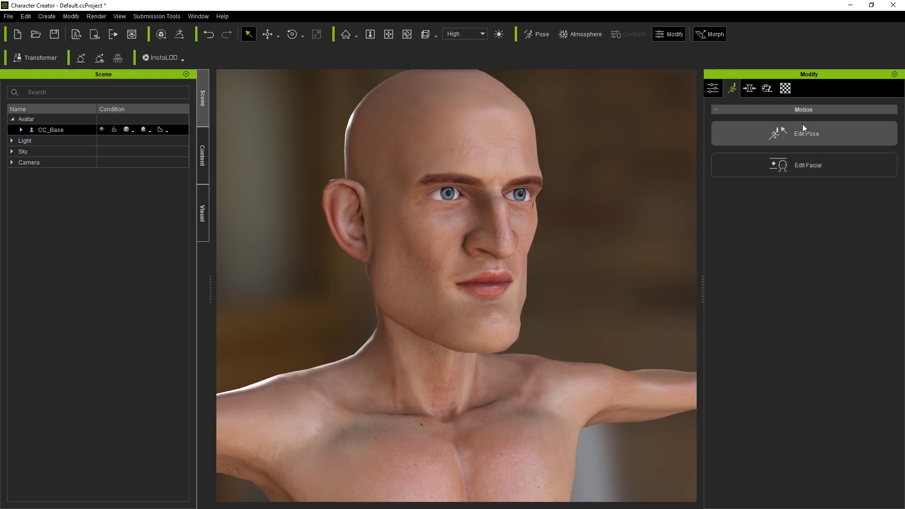
left_click(805, 165)
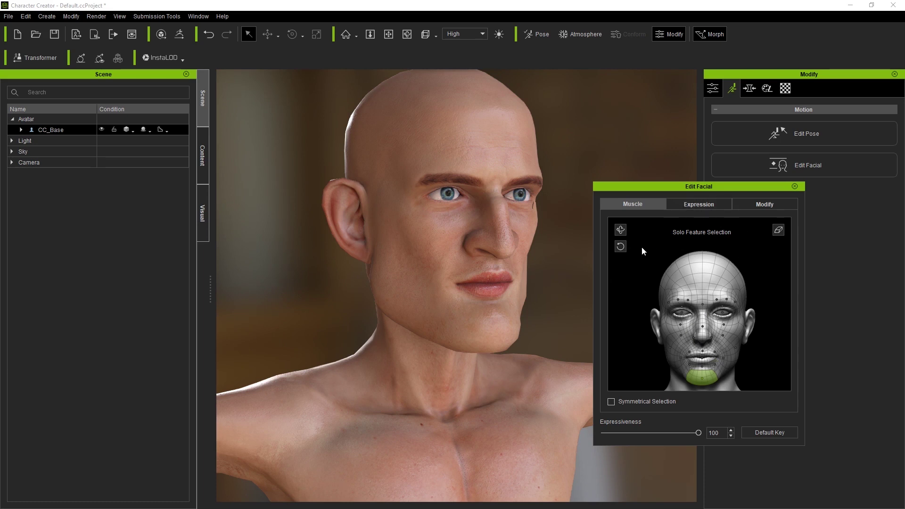
left_click_drag(644, 248, 645, 319)
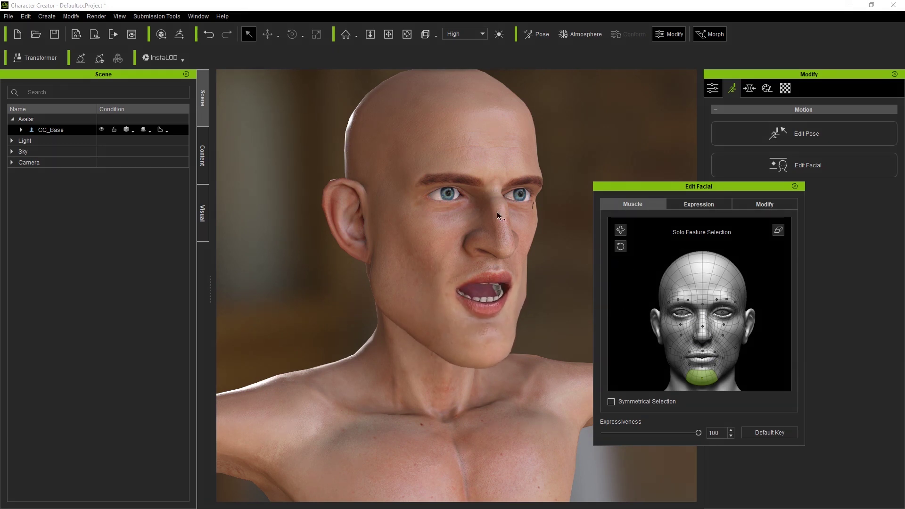
right_click_drag(368, 283, 482, 322)
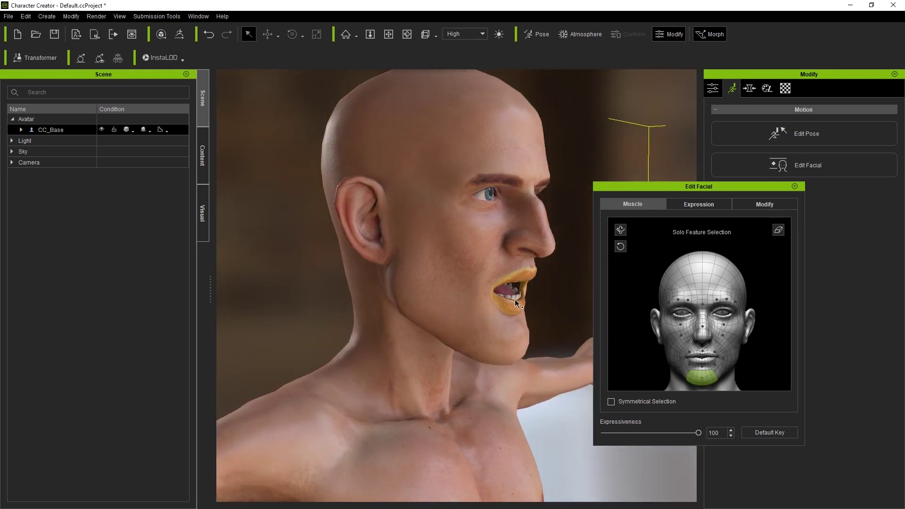
right_click_drag(565, 275, 465, 279)
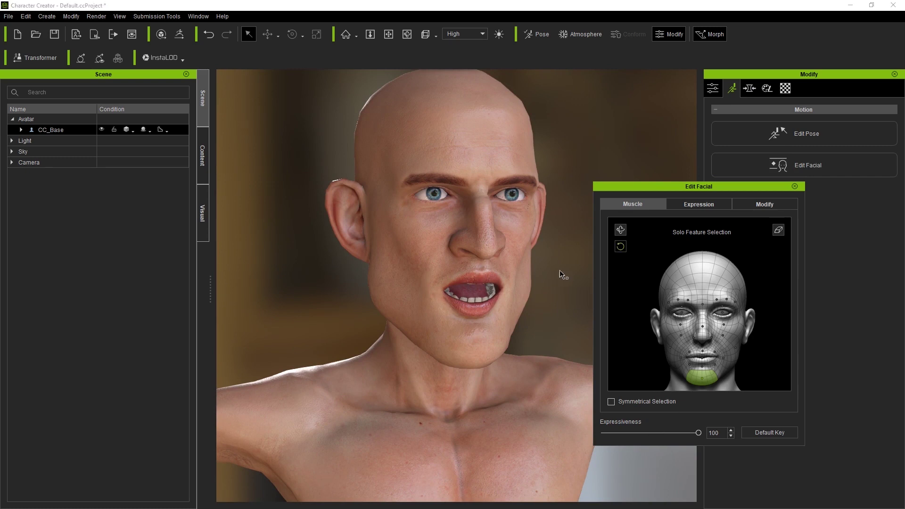
key("ctrl+z")
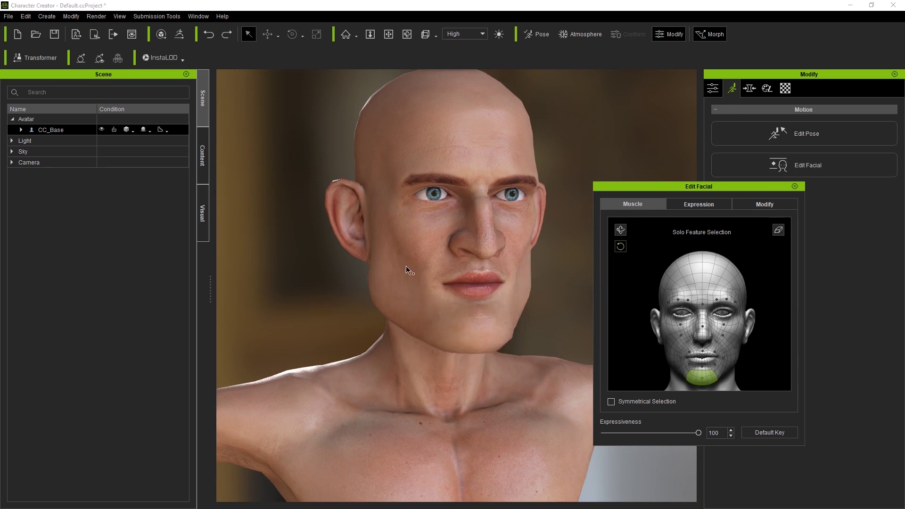
left_click(796, 187)
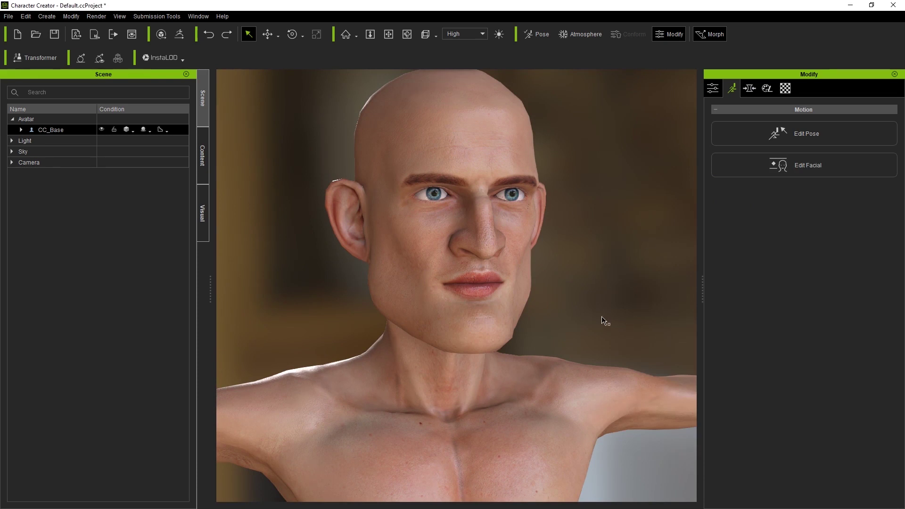
Apply the Slacker full-body morph preset from the content library templates to the avatar
scroll(599, 316, "down", 5)
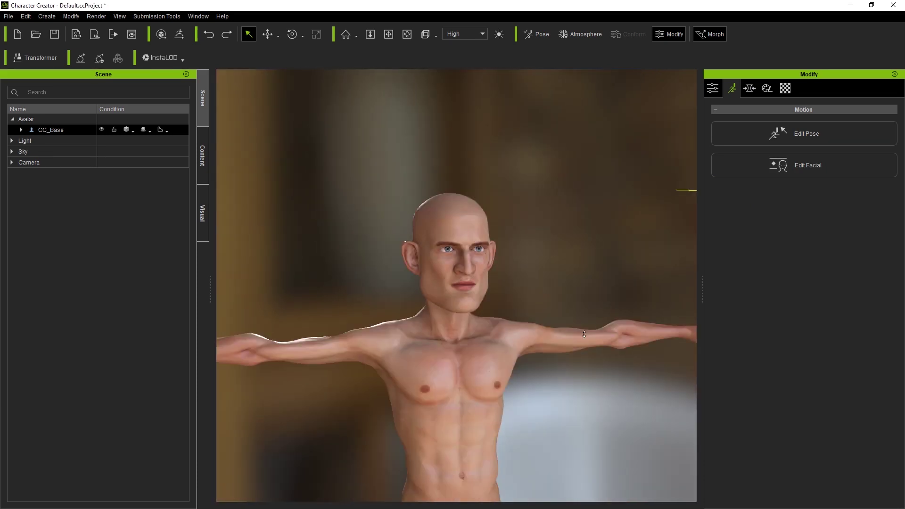
scroll(584, 335, "down", 5)
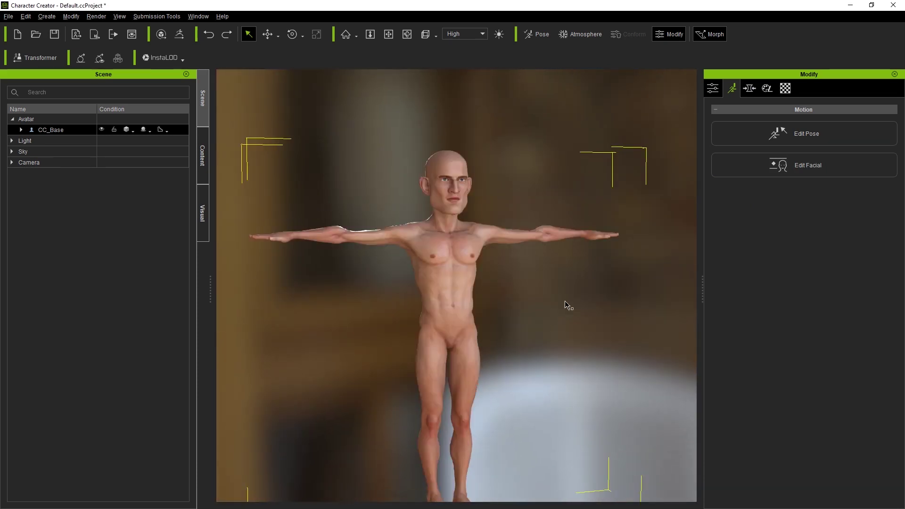
middle_click_drag(567, 307, 616, 290)
middle_click_drag(570, 348, 581, 325)
right_click_drag(532, 338, 476, 335)
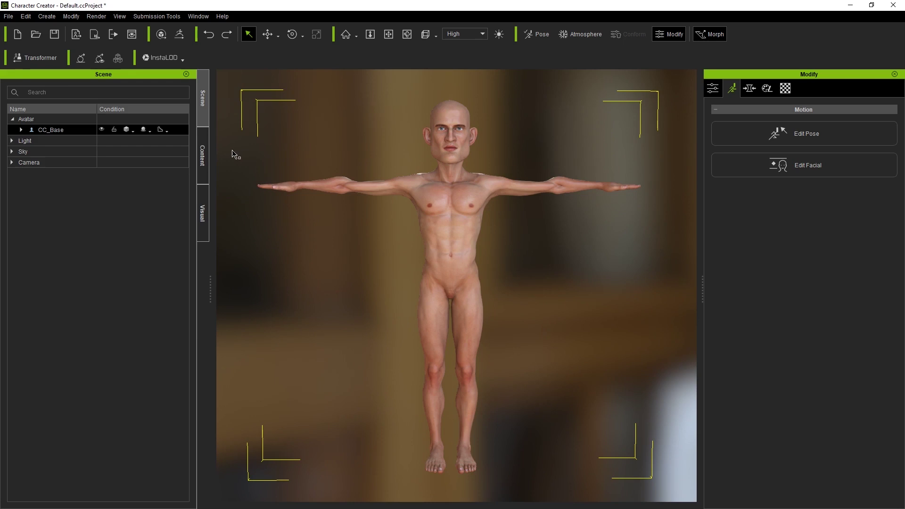
left_click(202, 155)
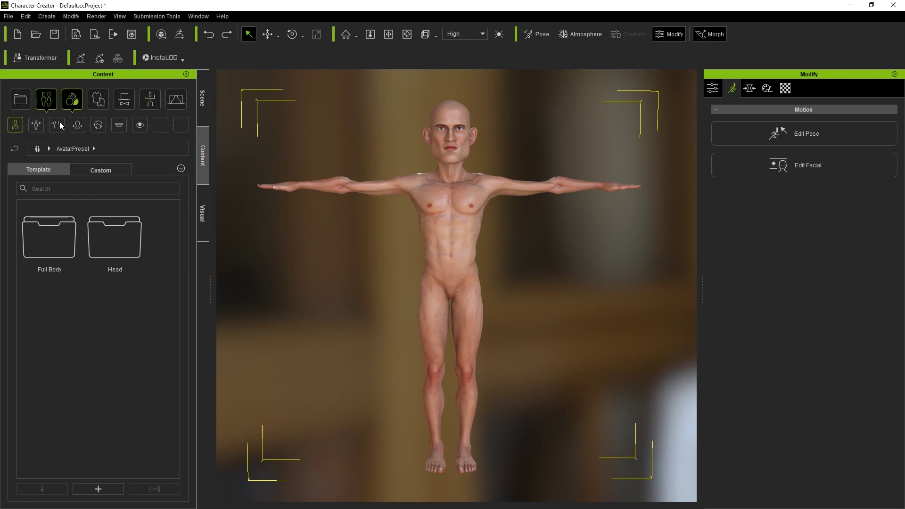
left_click(46, 102)
left_click(41, 123)
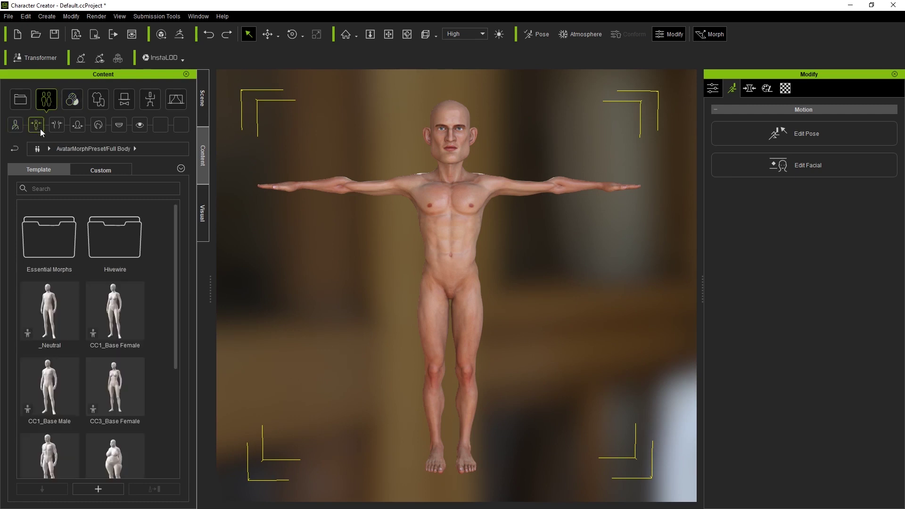
scroll(117, 306, "down", 3)
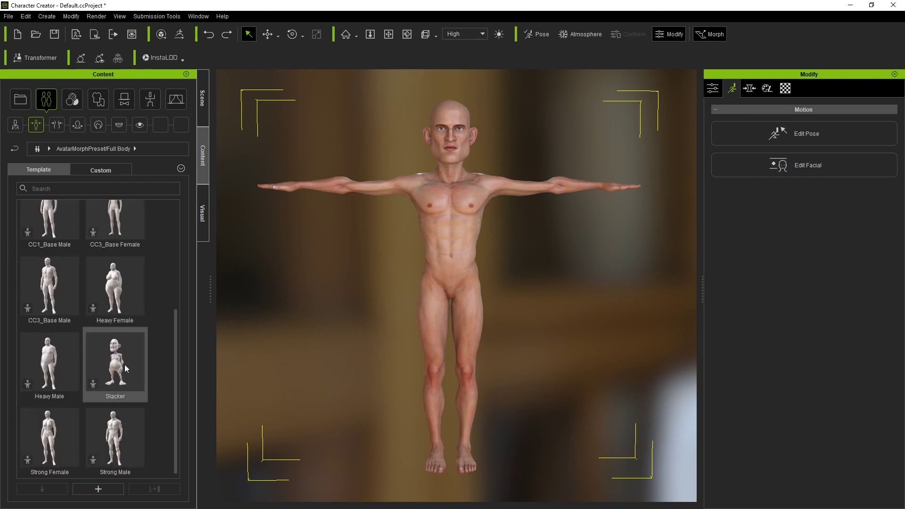
left_click_drag(111, 355, 454, 251)
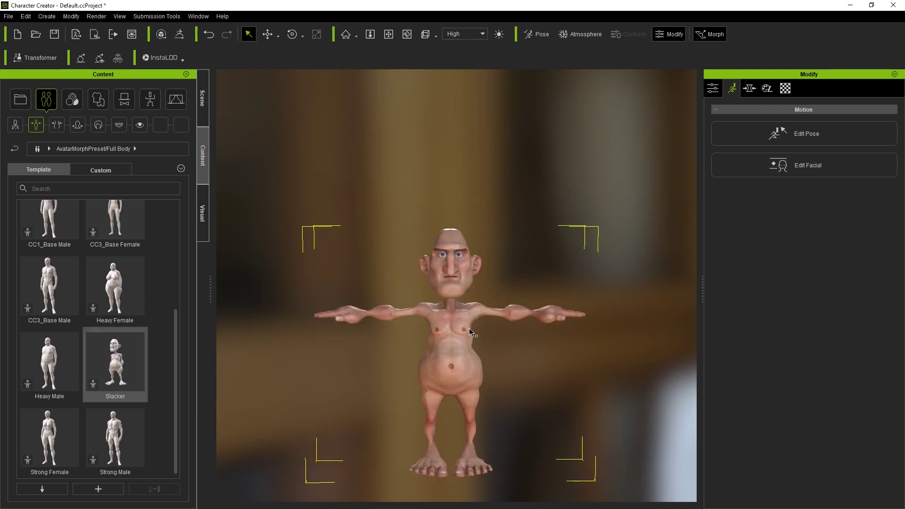
Apply the Heavy Male full-body morph preset to the avatar
right_click_drag(451, 362, 491, 349)
left_click_drag(61, 361, 453, 317)
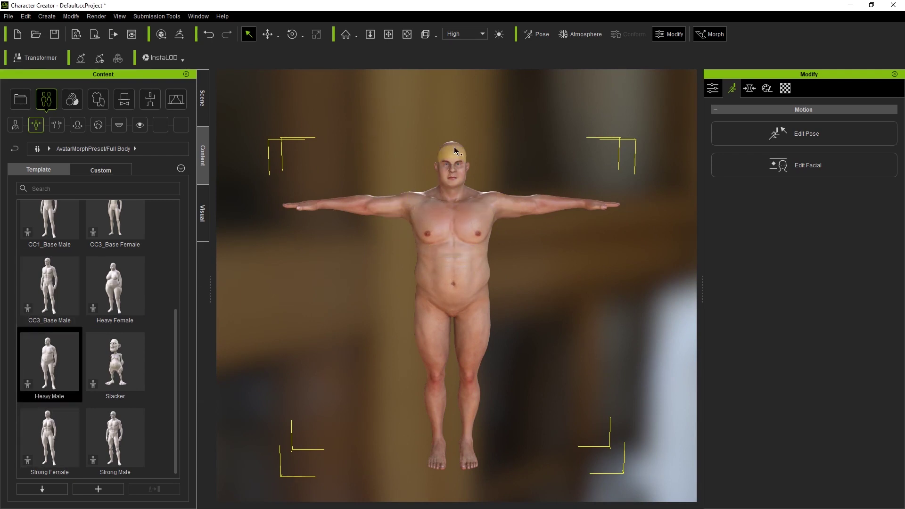
Enlarge the heavy avatar's head and broaden its body directly in the viewport
left_click_drag(451, 144, 488, 197)
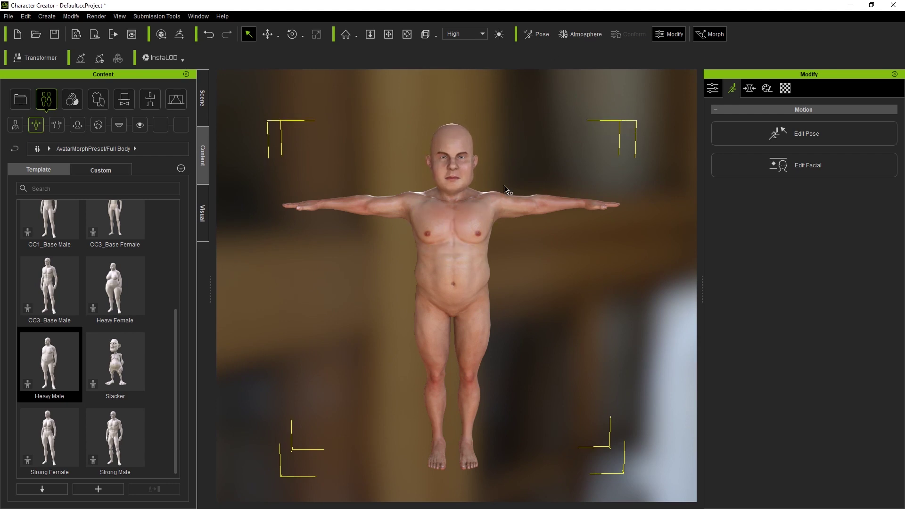
left_click_drag(464, 257, 530, 272)
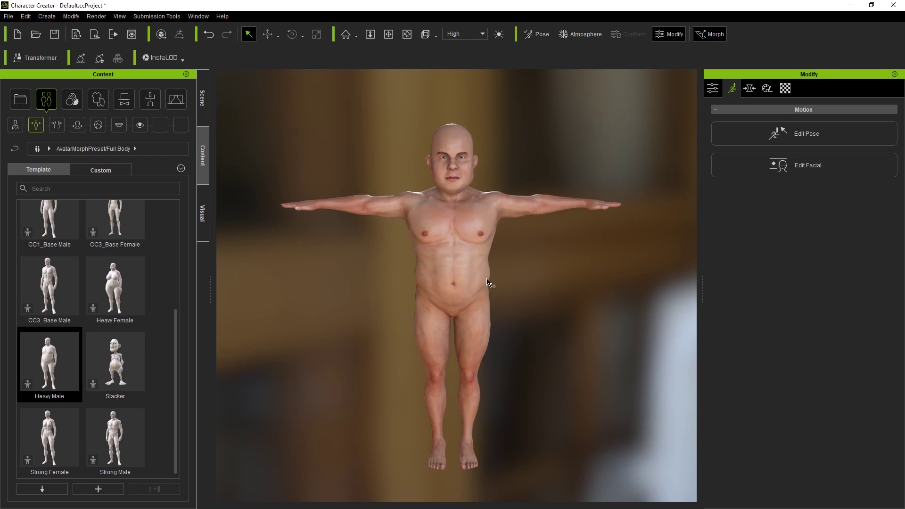
left_click_drag(492, 320, 559, 337)
left_click_drag(384, 203, 404, 47)
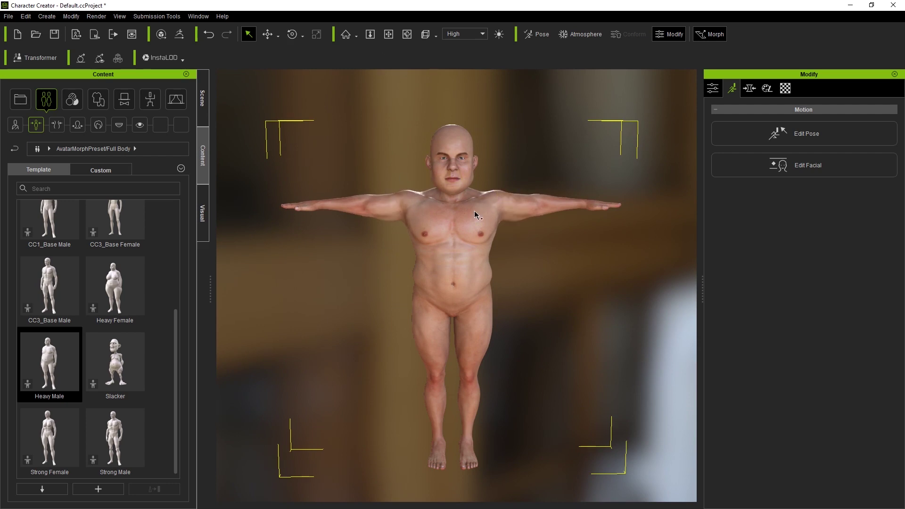
Apply the custom unclothed fisherman full-body morph preset to the avatar and check it from the side
scroll(162, 312, "up", 5)
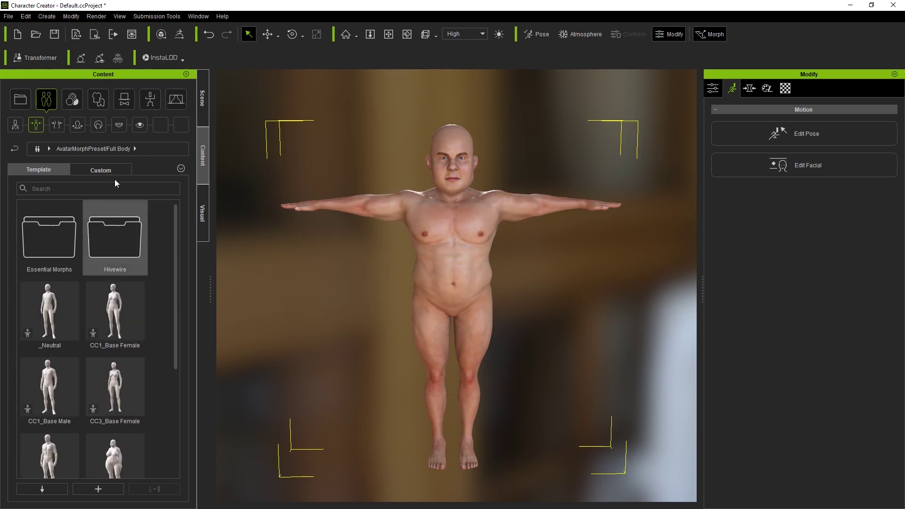
left_click(103, 169)
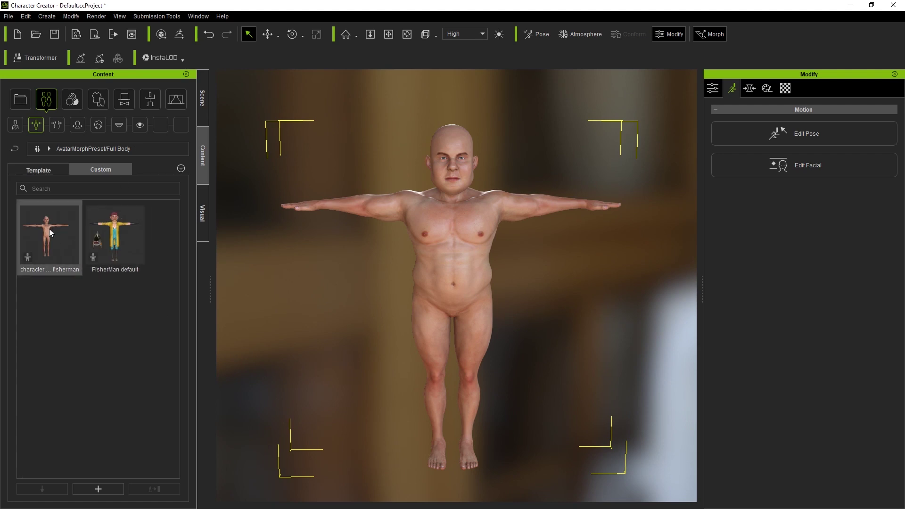
left_click_drag(49, 224, 438, 223)
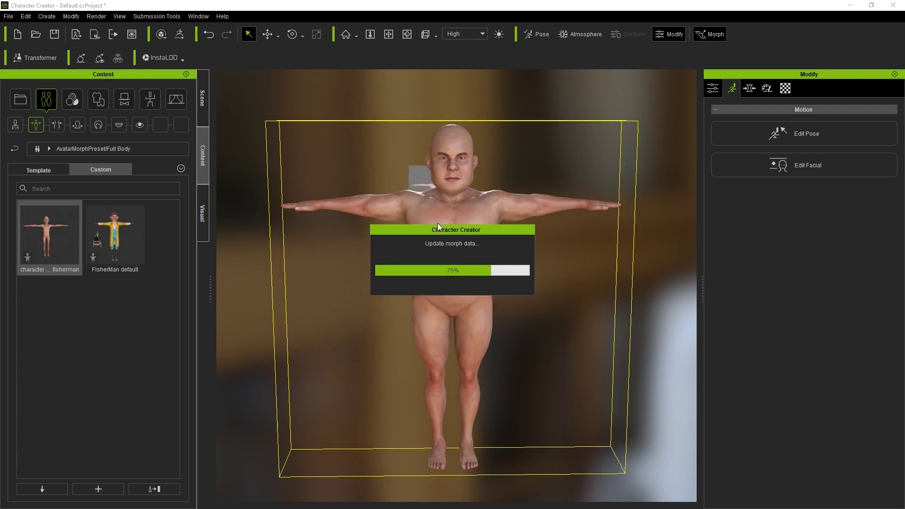
right_click_drag(578, 255, 665, 267)
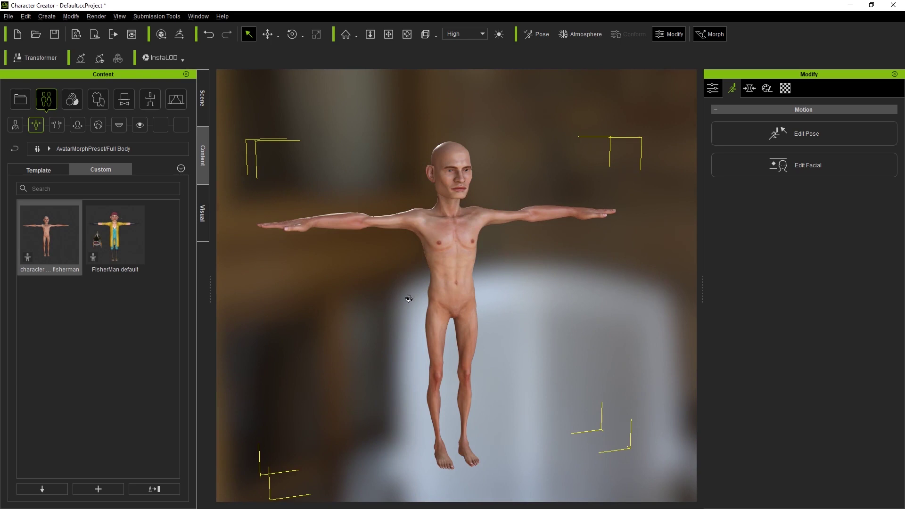
right_click_drag(409, 299, 511, 237)
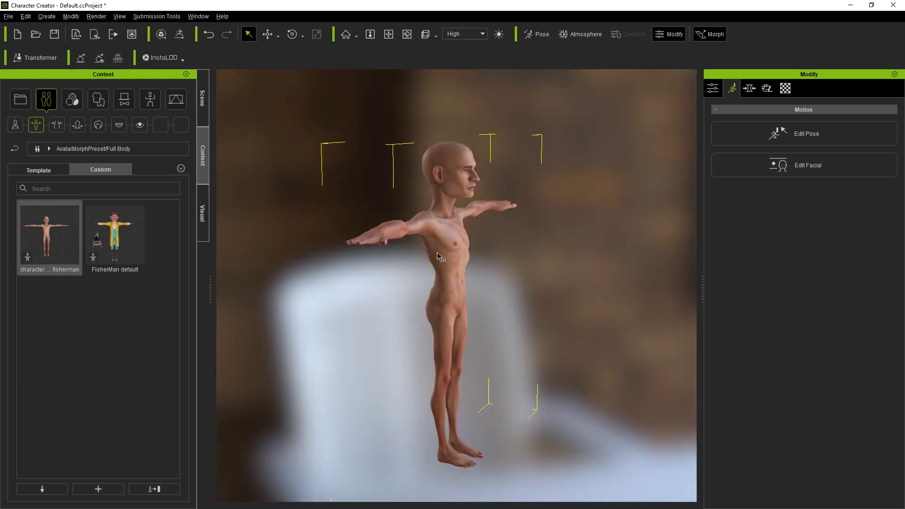
Show the morph sliders and examine the fisherman morph's body and face up close from several angles
left_click(714, 90)
left_click(732, 89)
left_click(750, 90)
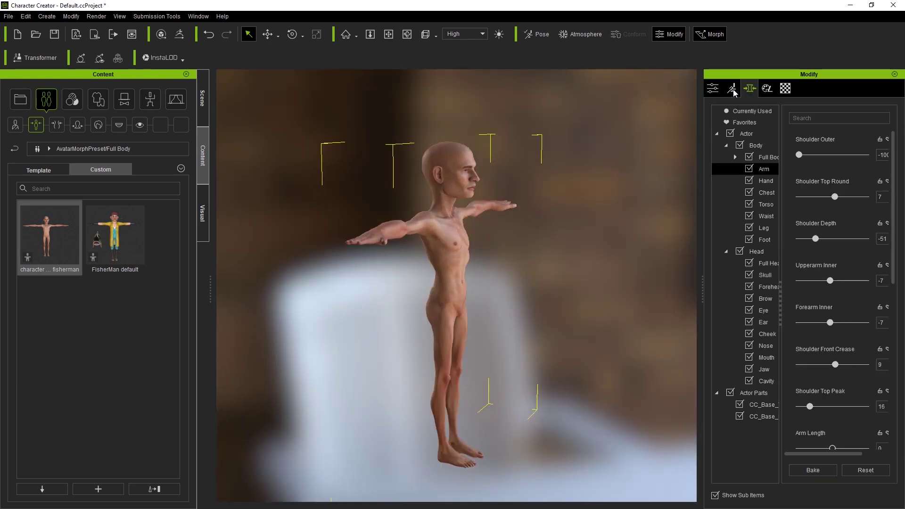
right_click_drag(607, 198, 438, 149)
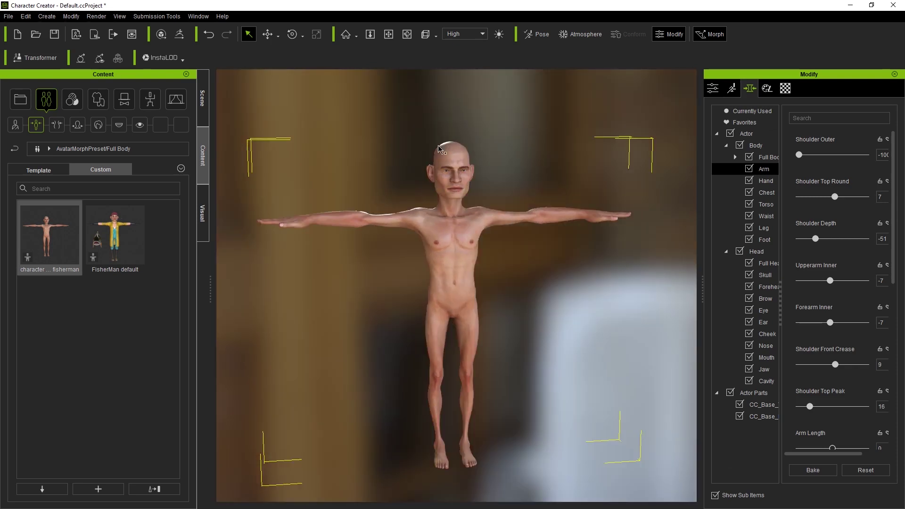
right_click_drag(553, 286, 500, 286)
scroll(448, 106, "up", 3)
middle_click_drag(518, 165, 506, 288)
scroll(463, 241, "up", 3)
right_click_drag(464, 242, 409, 234)
right_click_drag(604, 268, 497, 276)
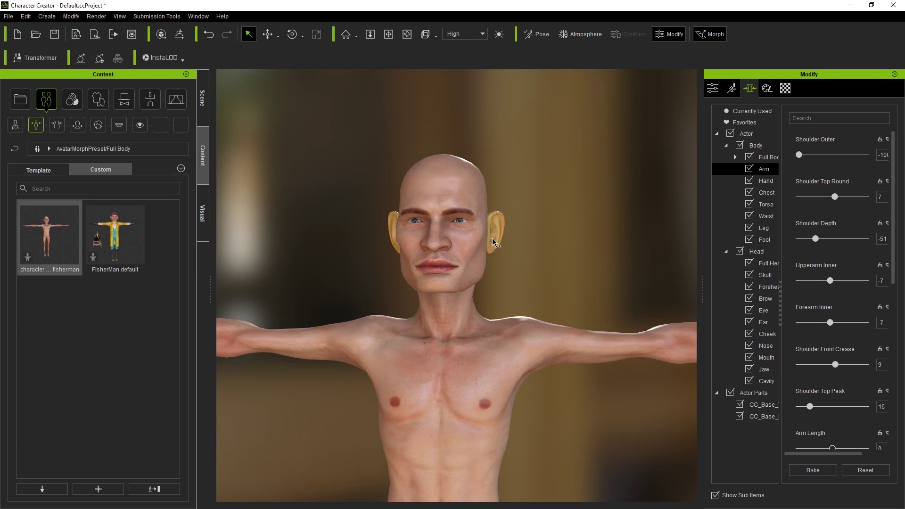
Examine the fisherman morph's face, arms and full body from several angles and distances
right_click_drag(521, 283, 476, 329)
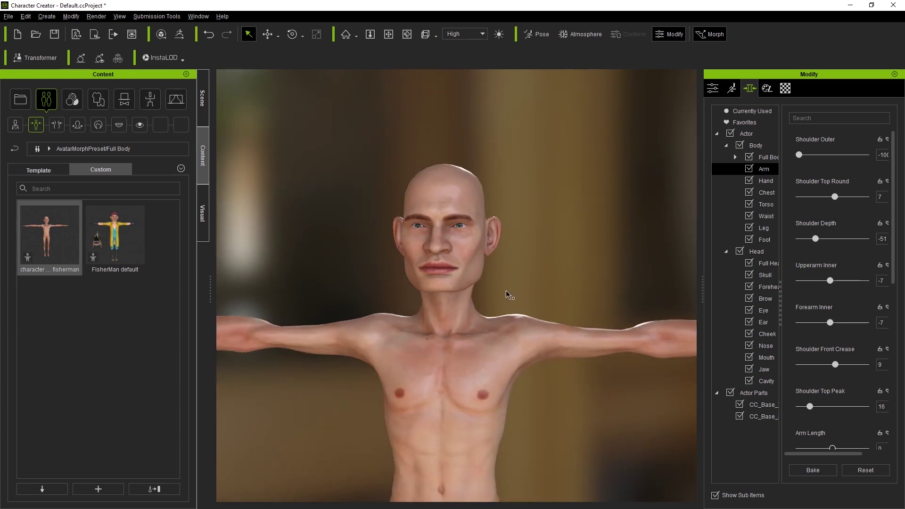
scroll(510, 295, "down", 3)
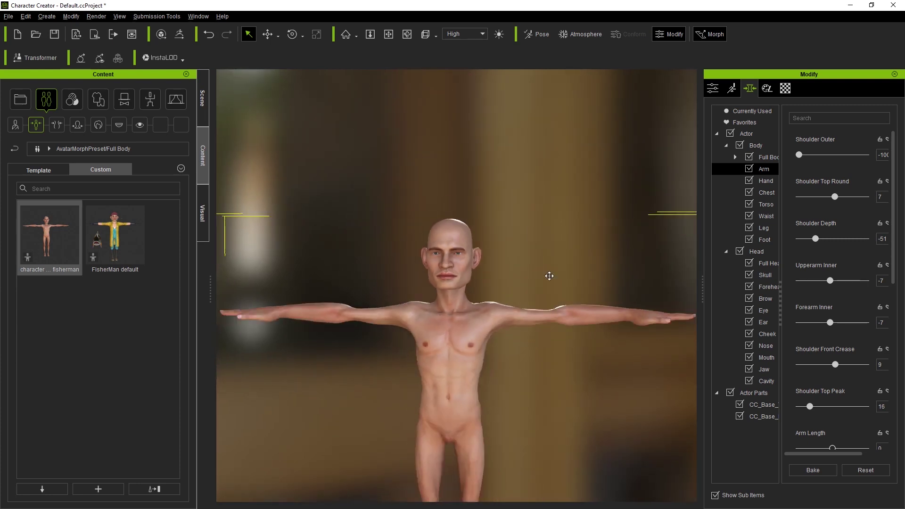
middle_click_drag(549, 276, 464, 257)
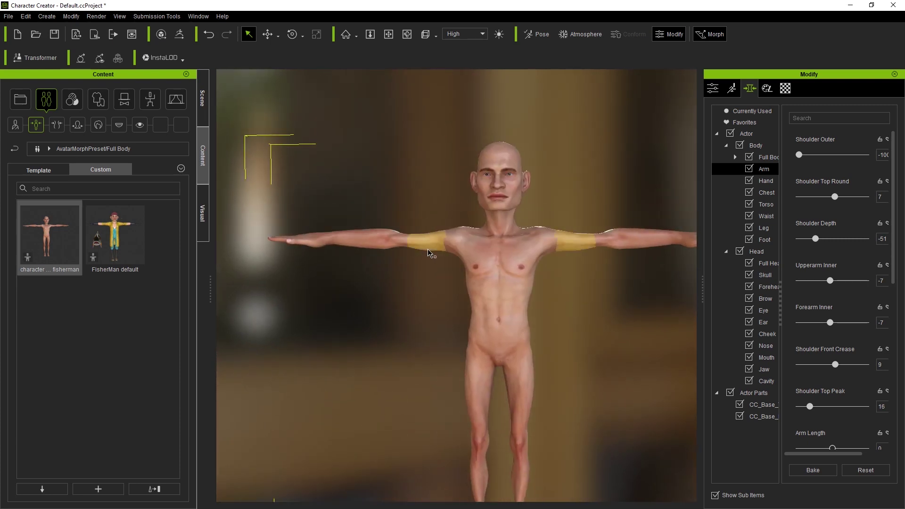
middle_click_drag(384, 304, 375, 300)
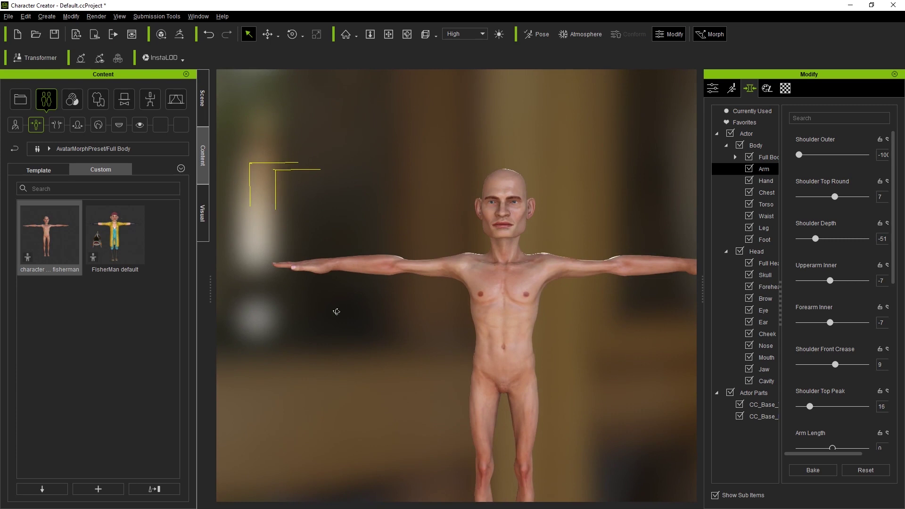
right_click_drag(336, 312, 360, 258)
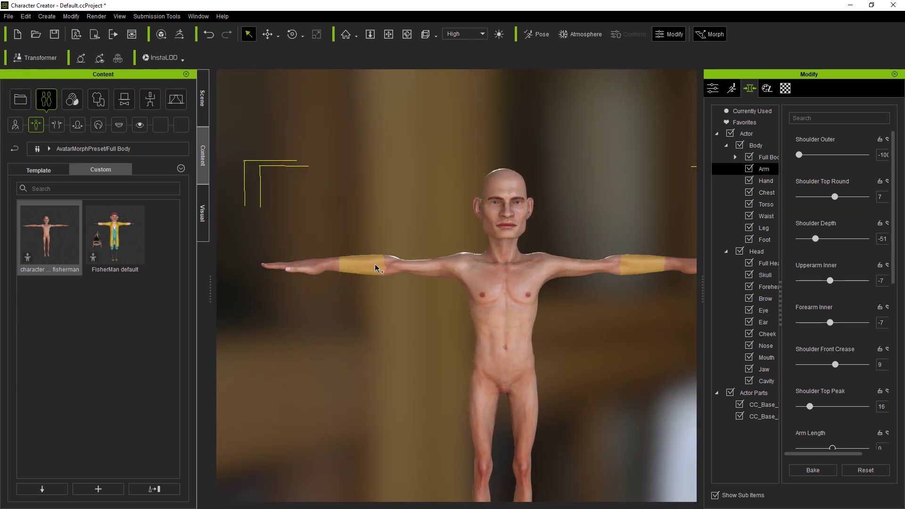
right_click_drag(403, 360, 390, 316)
middle_click_drag(390, 316, 347, 255)
scroll(548, 314, "down", 5)
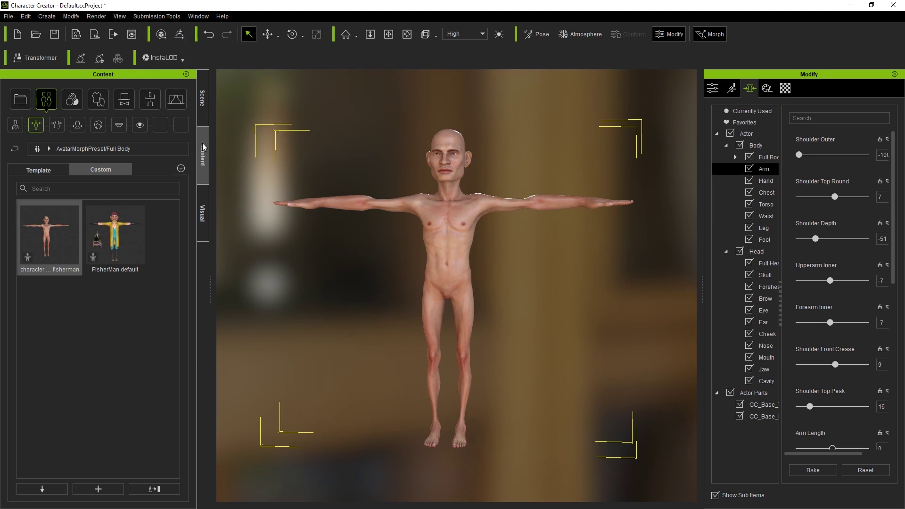
Select the CC_Base avatar together with its CC_Base_Eye and CC_Base_Teeth meshes in the scene
left_click(202, 105)
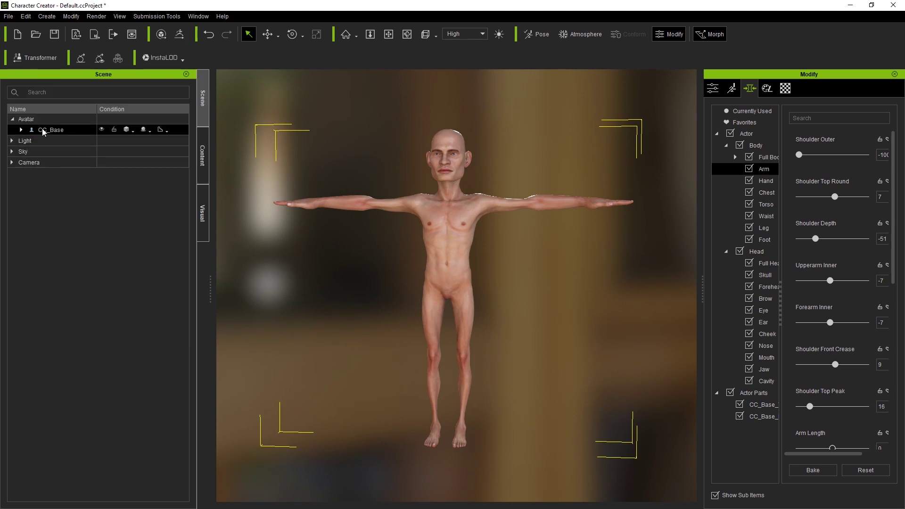
left_click(22, 129)
left_click(74, 141)
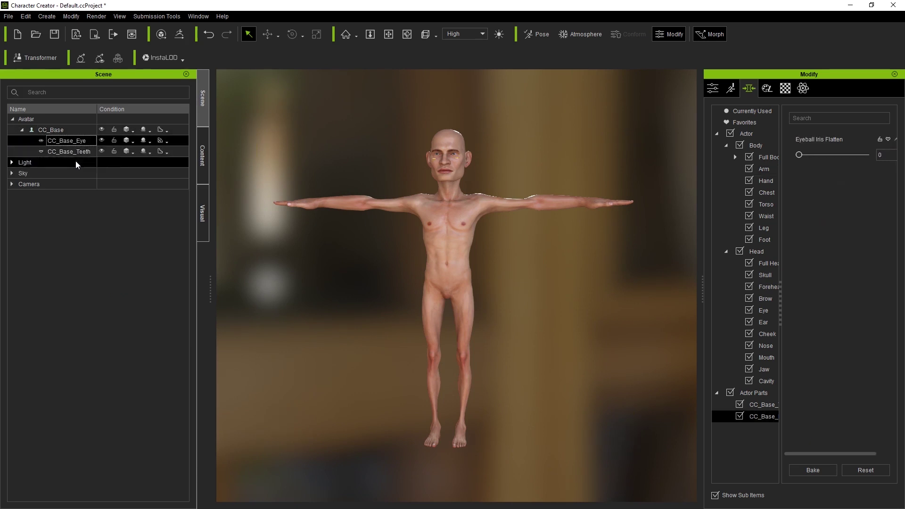
left_click(72, 151)
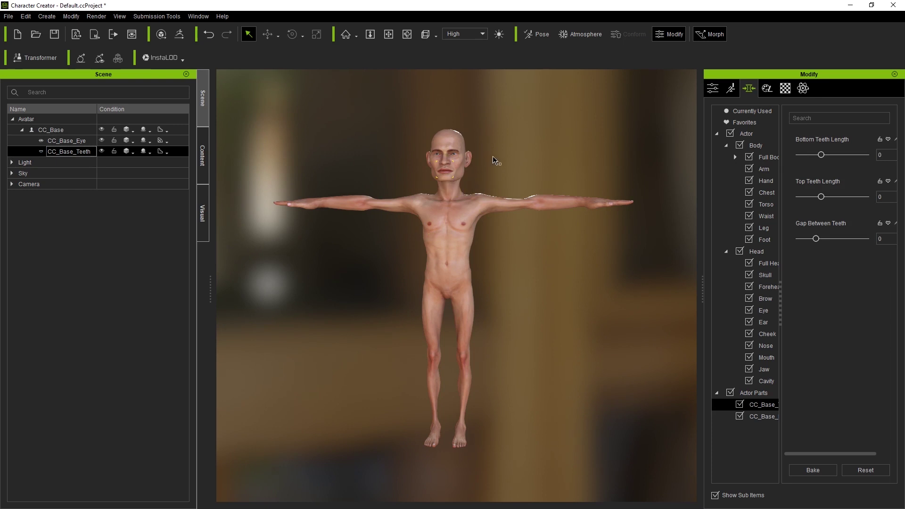
left_click(60, 134)
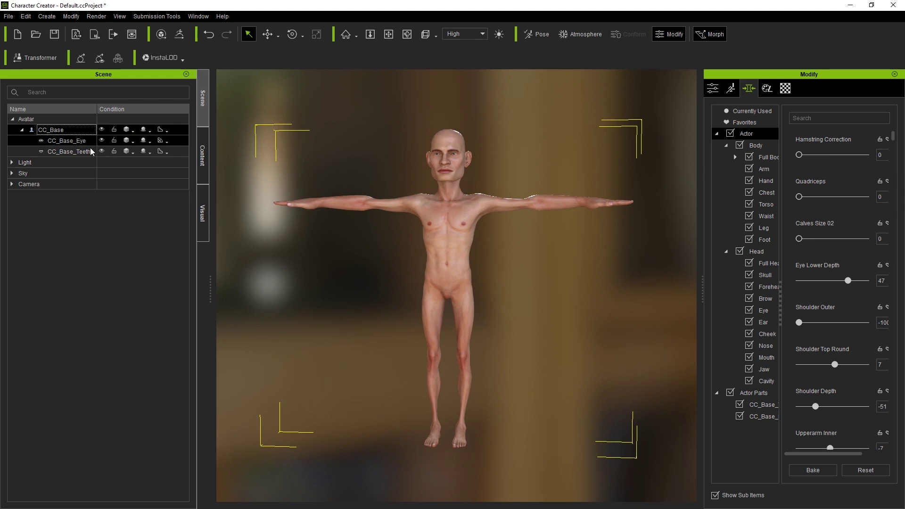
left_click(72, 149, "shift")
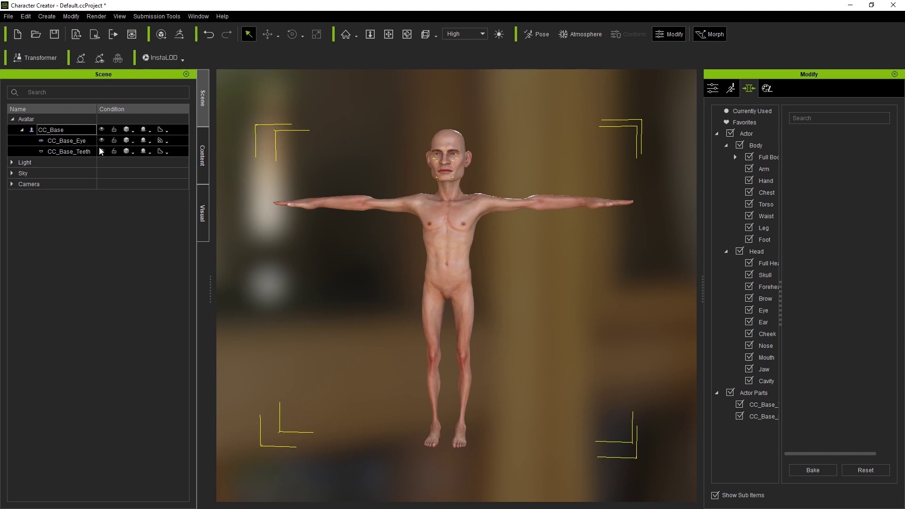
Start a GoZ transfer of the selected meshes using the Create template
left_click(181, 35)
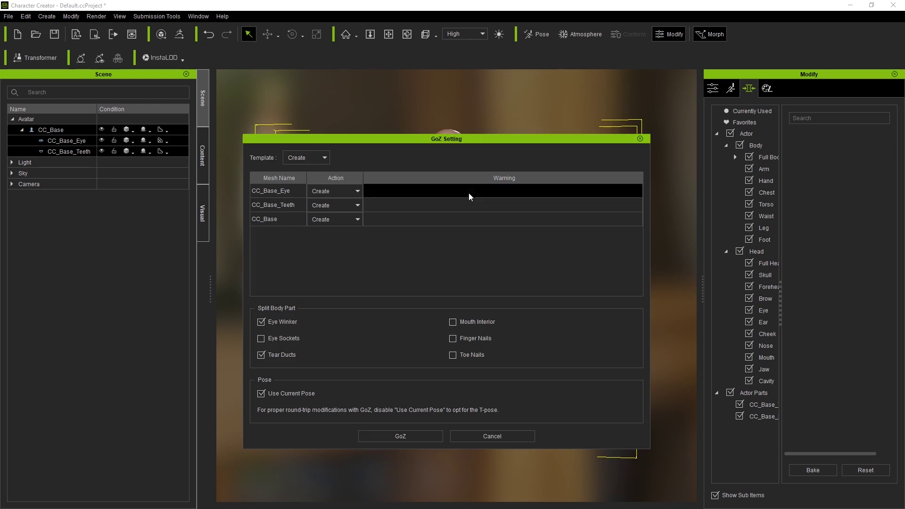
left_click(318, 161)
left_click(354, 158)
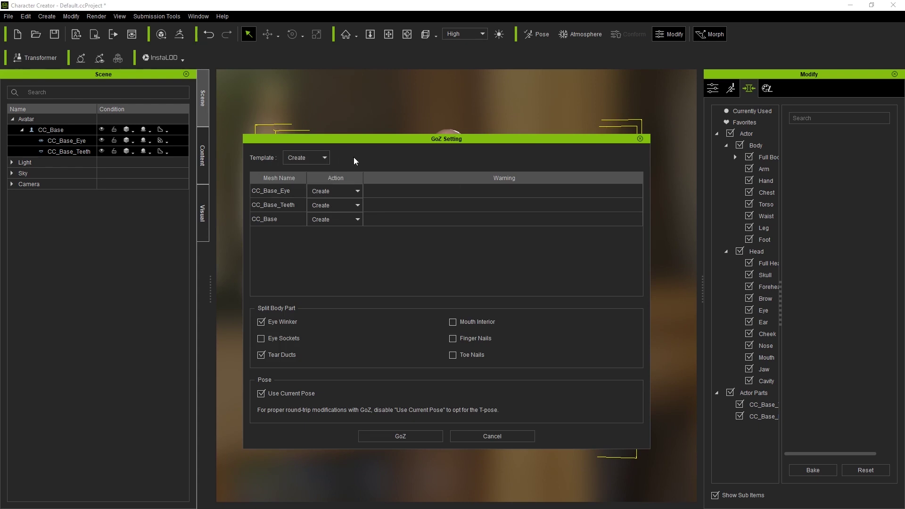
left_click(324, 159)
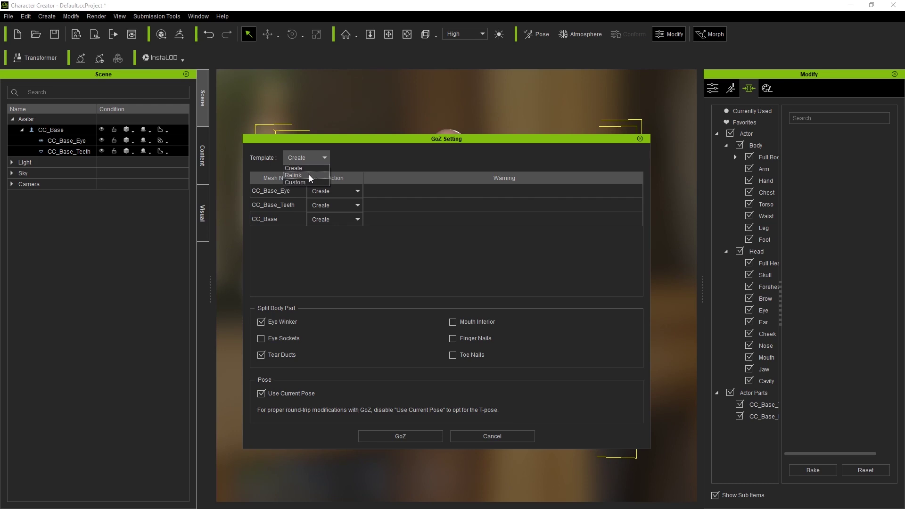
left_click(323, 166)
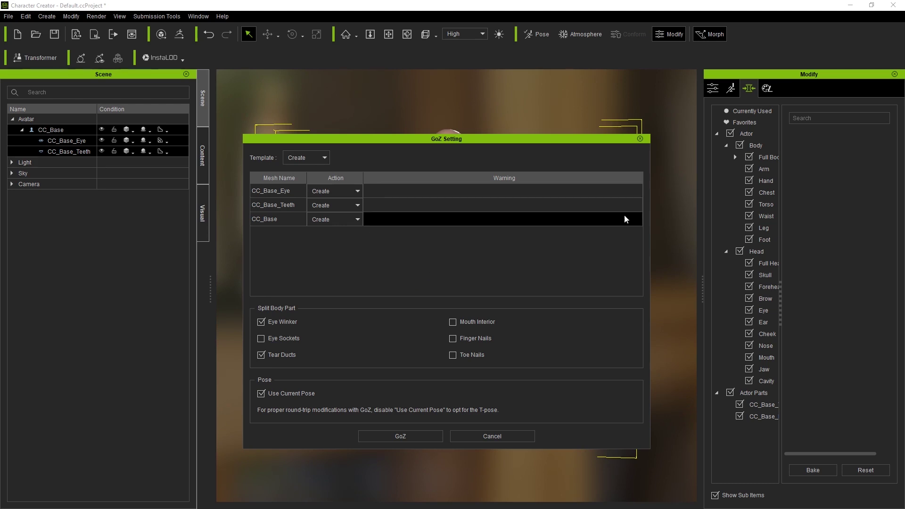
Turn off Use Current Pose, keep Eye Winker and Tear Ducts split, and send the avatar to ZBrush
left_click_drag(443, 139, 444, 122)
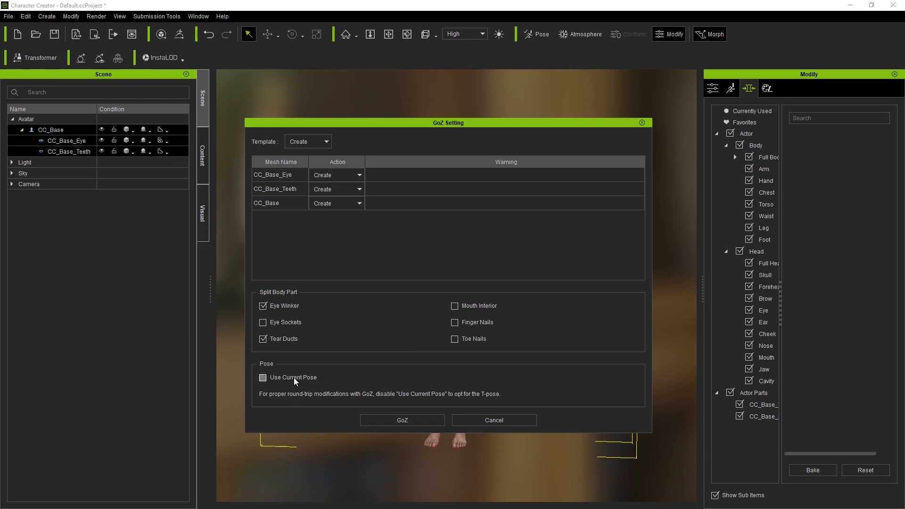
left_click_drag(444, 123, 751, 175)
left_click_drag(651, 177, 605, 163)
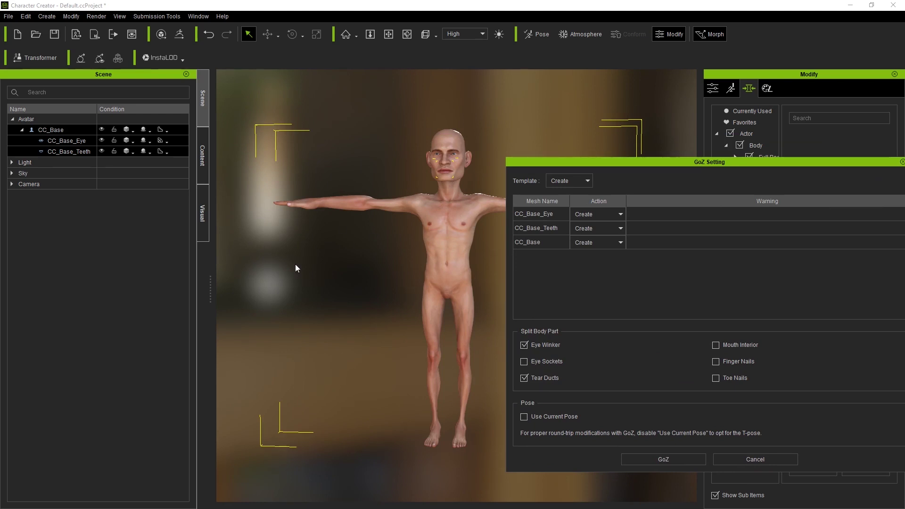
left_click_drag(637, 164, 370, 137)
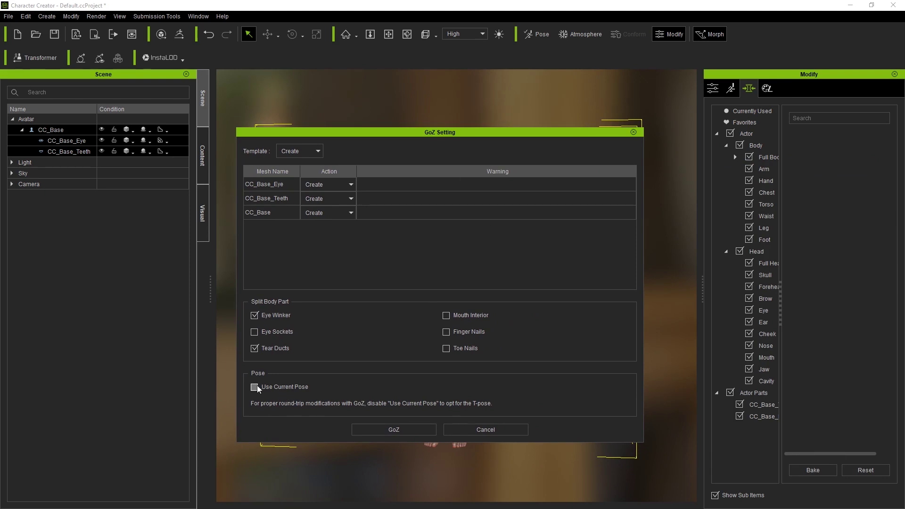
left_click(254, 316)
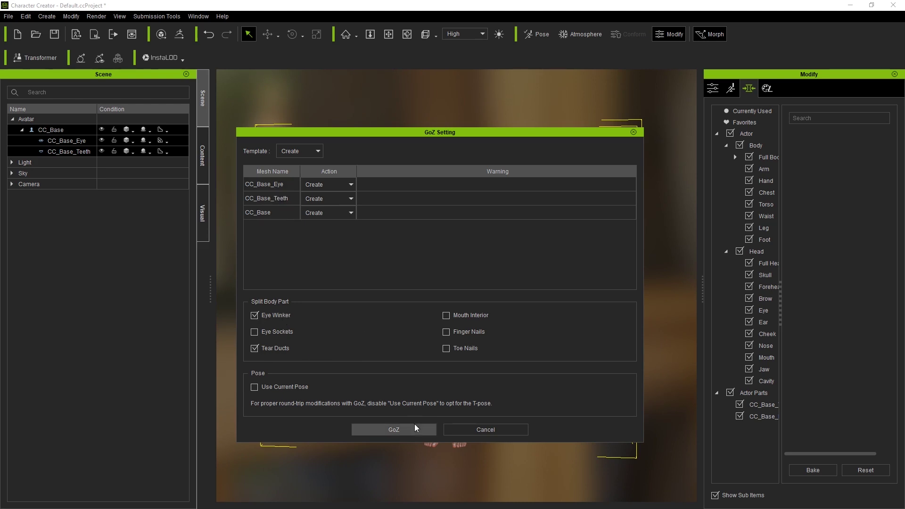
left_click(393, 429)
In ZBrush, display the imported avatar with the MatCap Gray material
left_click_drag(522, 249, 437, 262)
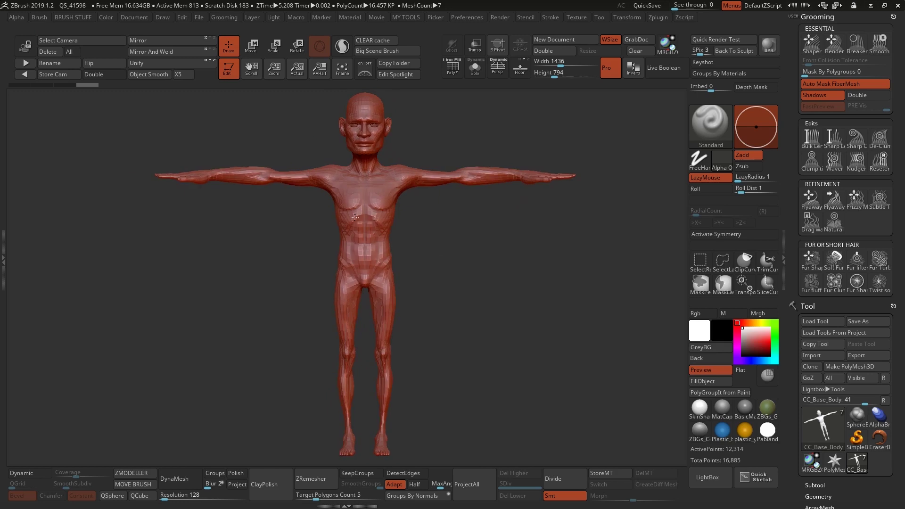
left_click(725, 416)
left_click_drag(460, 214, 462, 229, "alt")
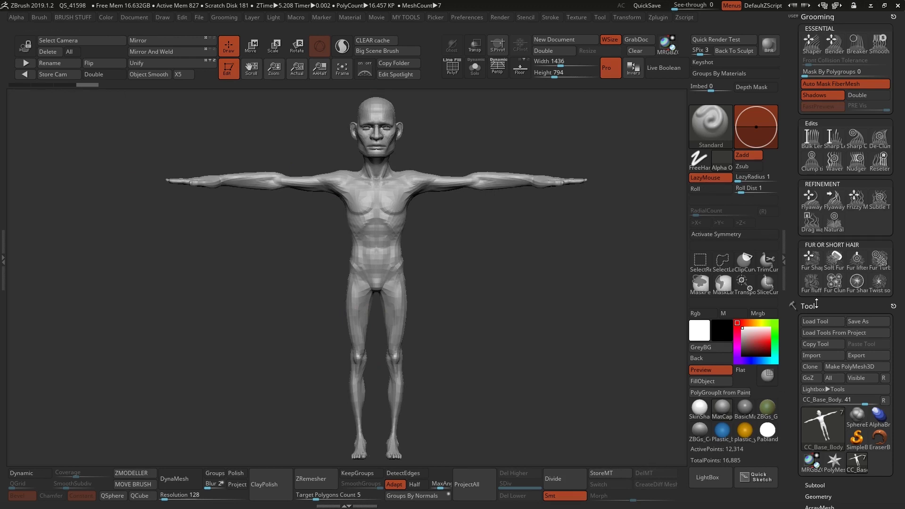
Show the avatar's subtool list and go through its teeth, tongue and eyewinker parts
left_click(893, 16)
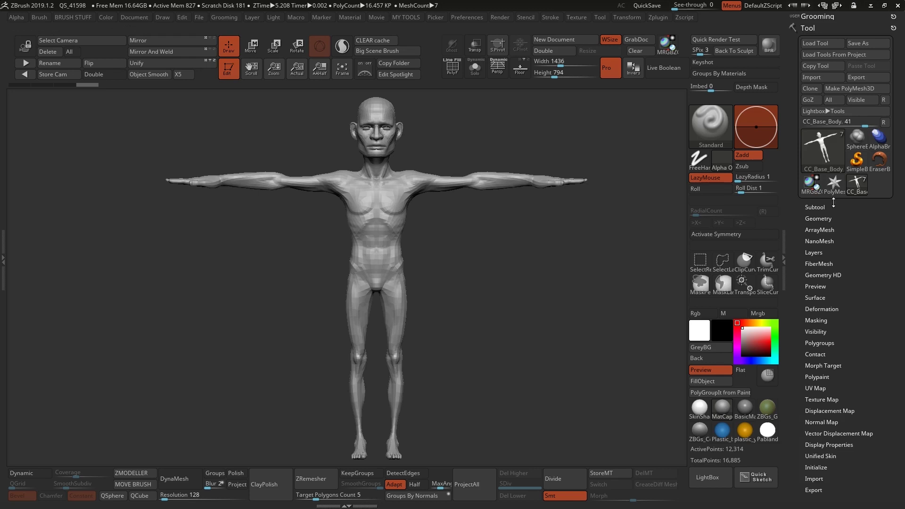
left_click(815, 207)
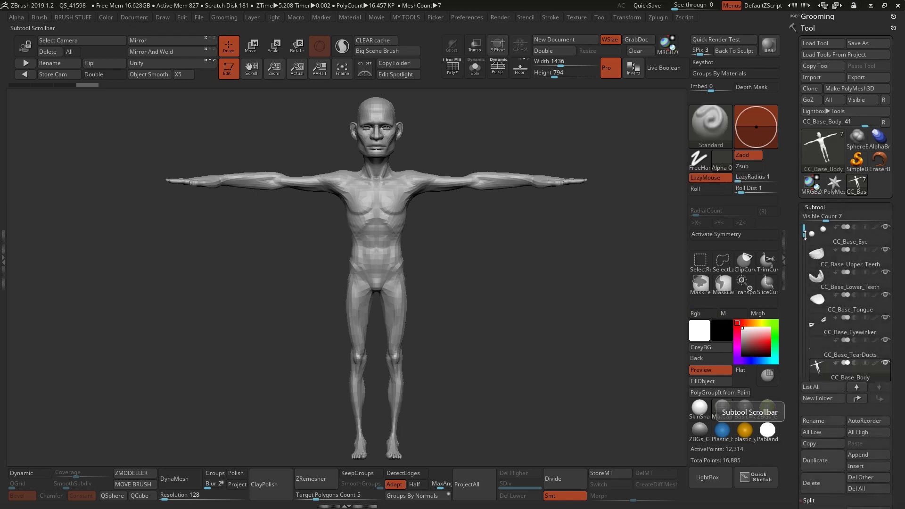
scroll(806, 234, "down", 1)
scroll(805, 230, "up", 1)
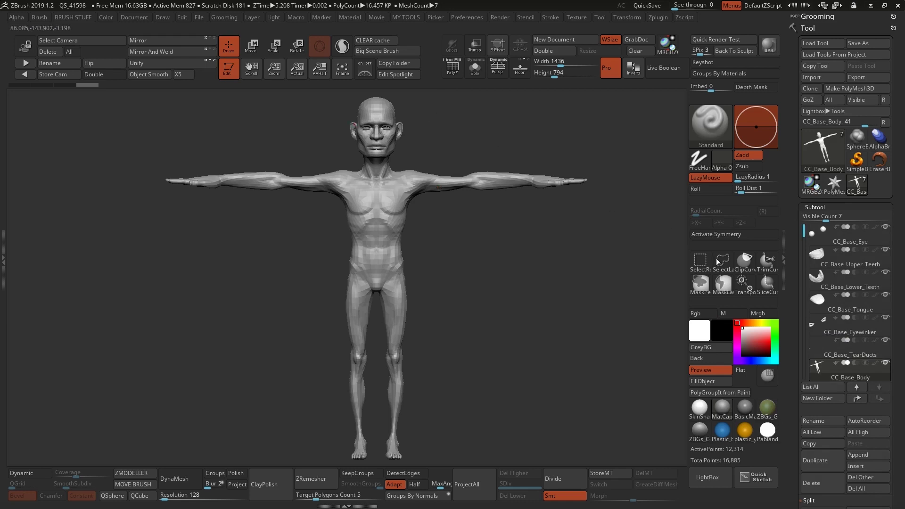
mouse_move(848, 245)
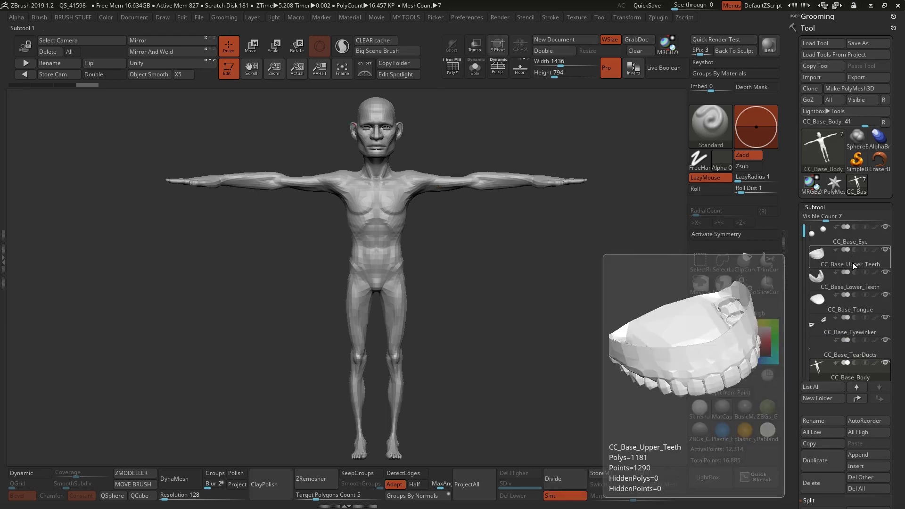
left_click(852, 263)
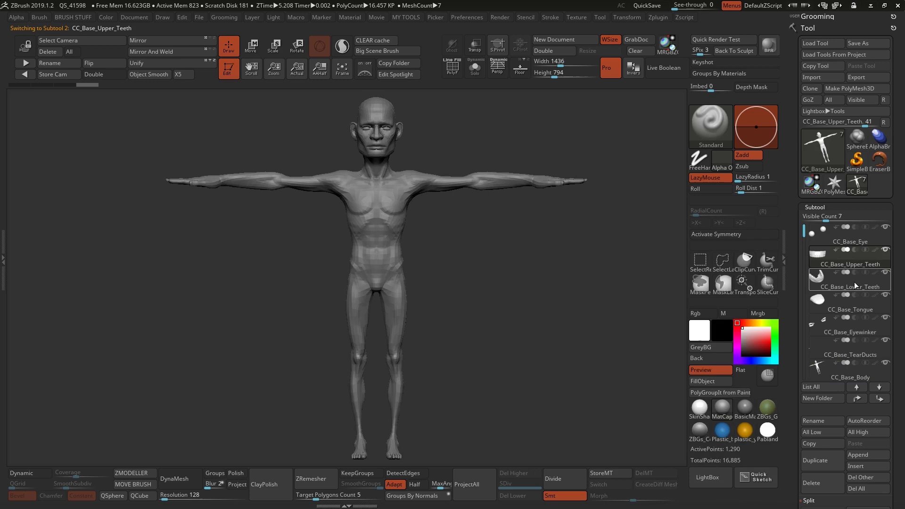
mouse_move(869, 308)
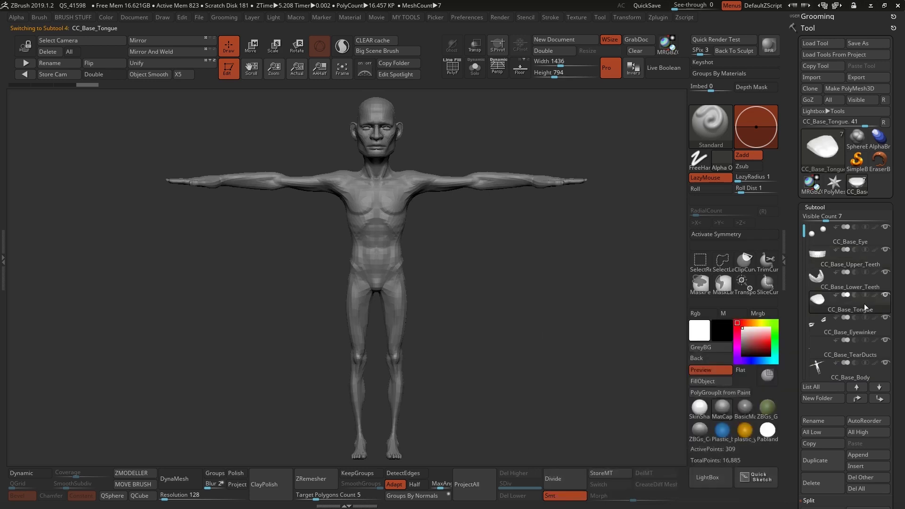
left_click(862, 333)
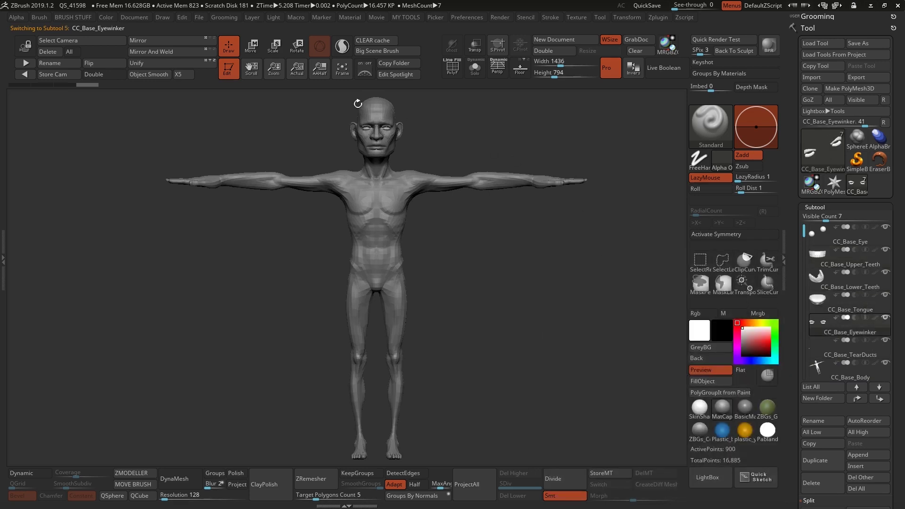
Examine the eyewinker and tear duct subtools up close, both in place and isolated
key("f")
right_click_drag(414, 192, 490, 251)
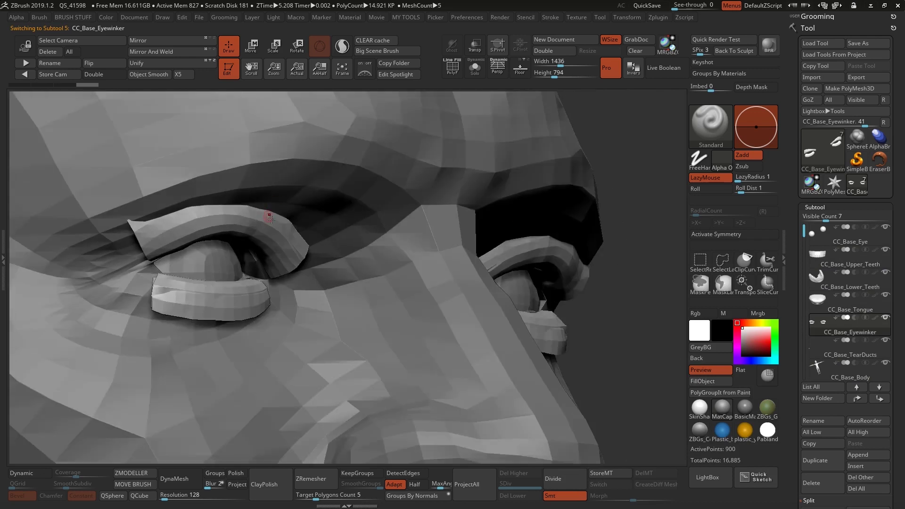
key("alt+s")
right_click_drag(372, 225, 418, 241)
key("ctrl+shift+s")
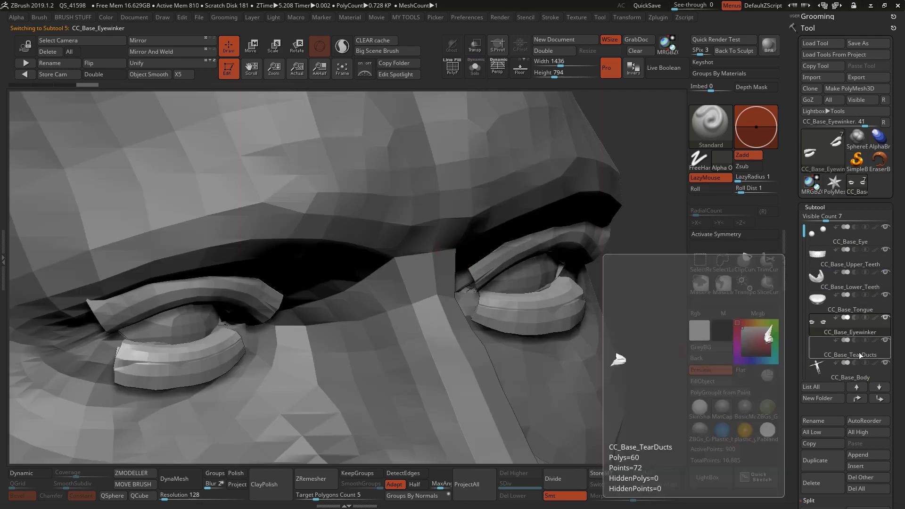
left_click(859, 352)
key("ctrl+shift+s")
mouse_move(361, 262)
right_mouse_down()
mouse_move(344, 260)
mouse_move(374, 265)
right_mouse_up()
key("ctrl+shift+s")
Make CC_Base_Body the active subtool, show its polygon wireframe and inspect the body topology
right_click_drag(283, 292, 394, 154, "ctrl")
right_click_drag(323, 238, 396, 153, "alt")
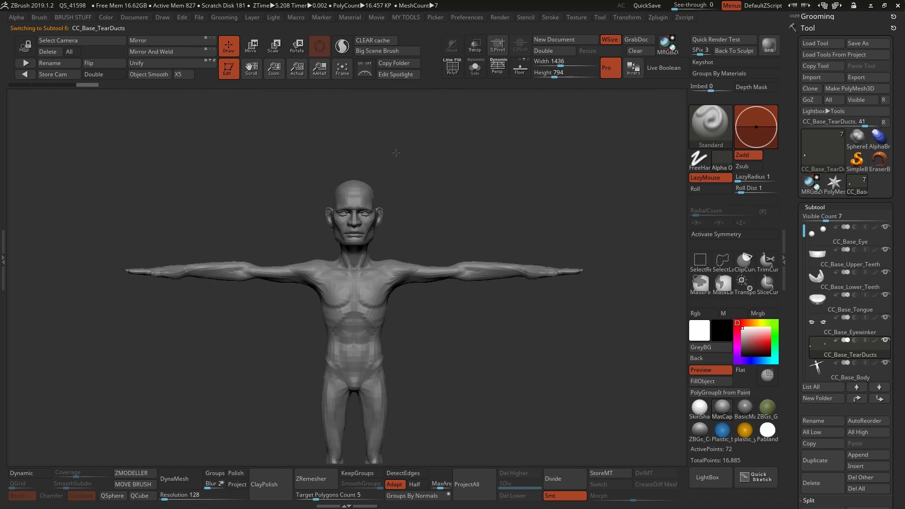
right_click_drag(432, 301, 463, 219, "alt")
right_click_drag(484, 300, 475, 275, "ctrl")
key("Down")
key("shift+f")
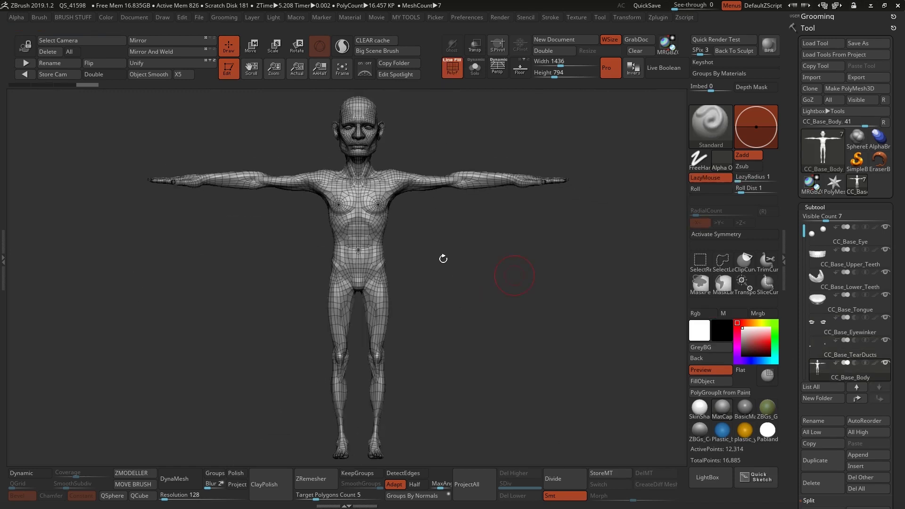
mouse_move(470, 241)
right_mouse_down()
mouse_move(491, 261)
mouse_move(471, 236)
mouse_move(473, 246)
right_mouse_up()
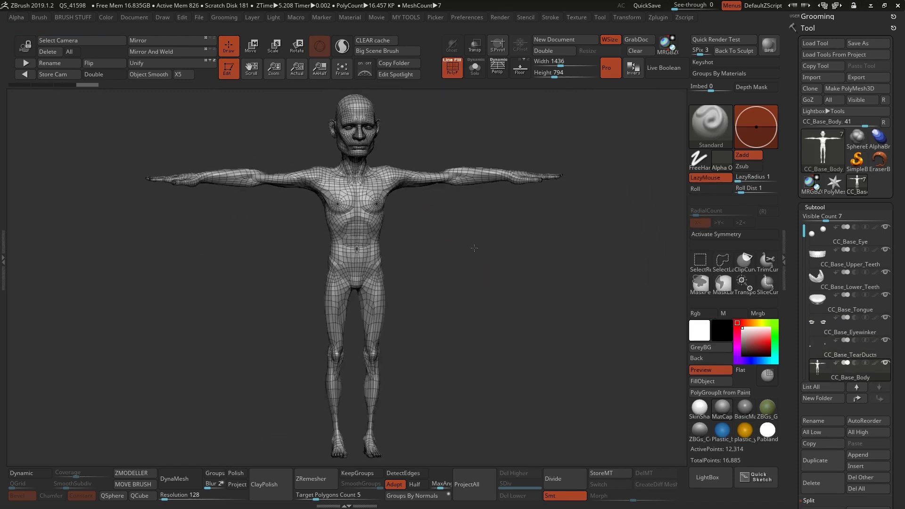
right_click_drag(423, 212, 378, 202)
right_click_drag(437, 226, 440, 228)
right_click_drag(387, 174, 398, 174, "alt")
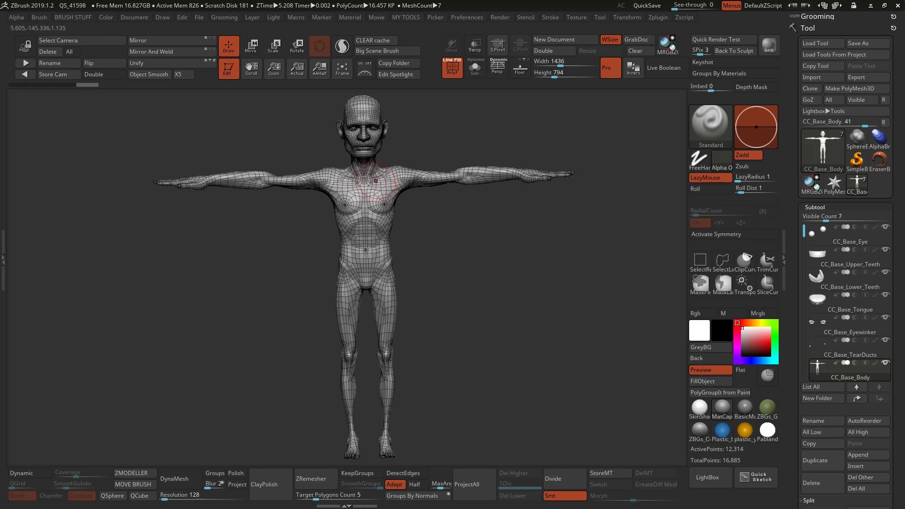
right_click_drag(432, 191, 401, 178)
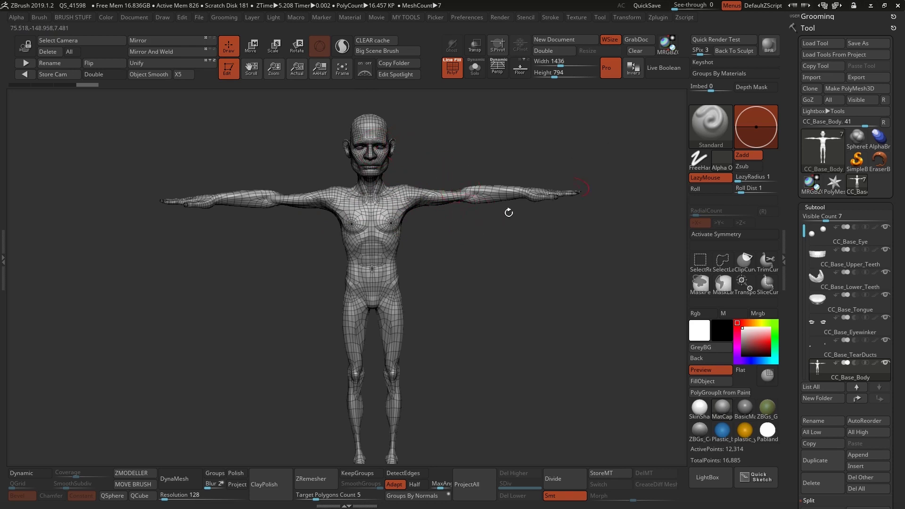
Choose the Move brush and activate X symmetry for sculpting the body
key("2")
key("1")
left_click(478, 74)
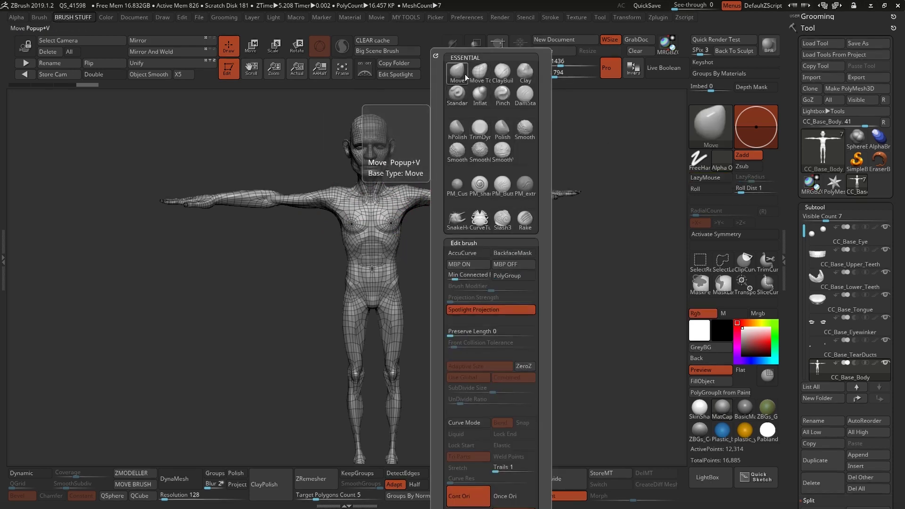
left_click(714, 234)
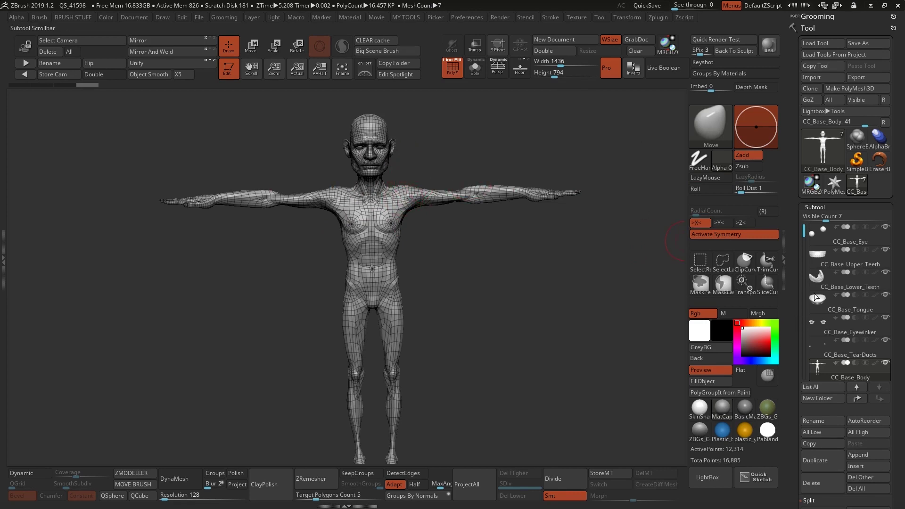
Reshape the body's jaw, the back of the head and the neck with symmetrical Move brush strokes
mouse_move(406, 117)
left_mouse_down("alt")
mouse_move(392, 113)
mouse_move(489, 223)
mouse_move(457, 189)
left_mouse_up("alt")
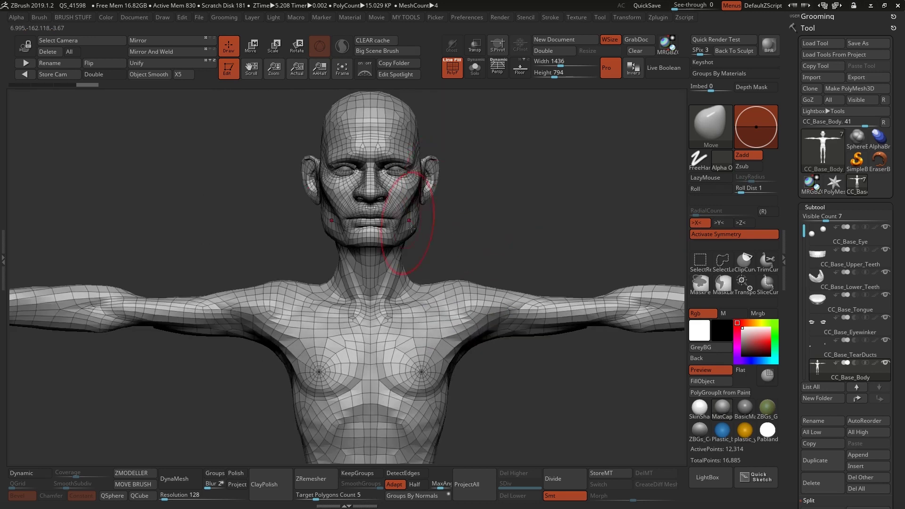
left_click_drag(415, 231, 419, 231)
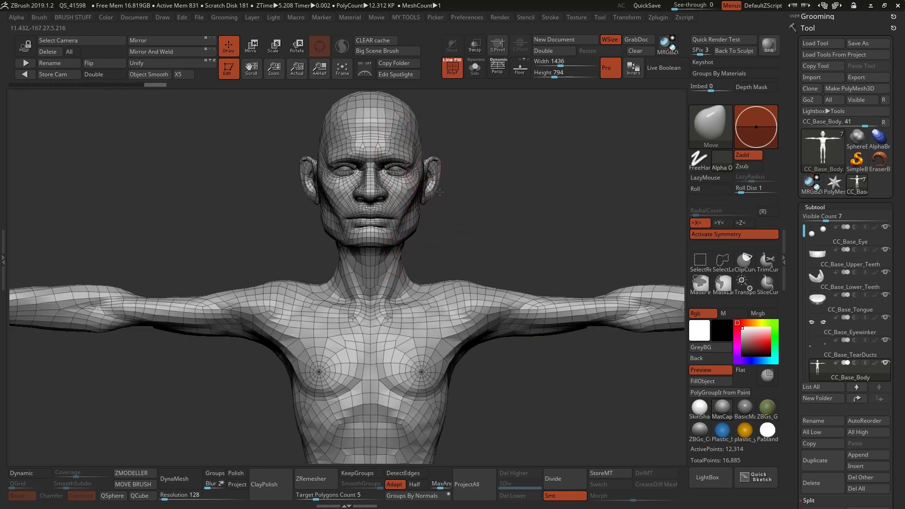
right_click_drag(445, 188, 463, 149)
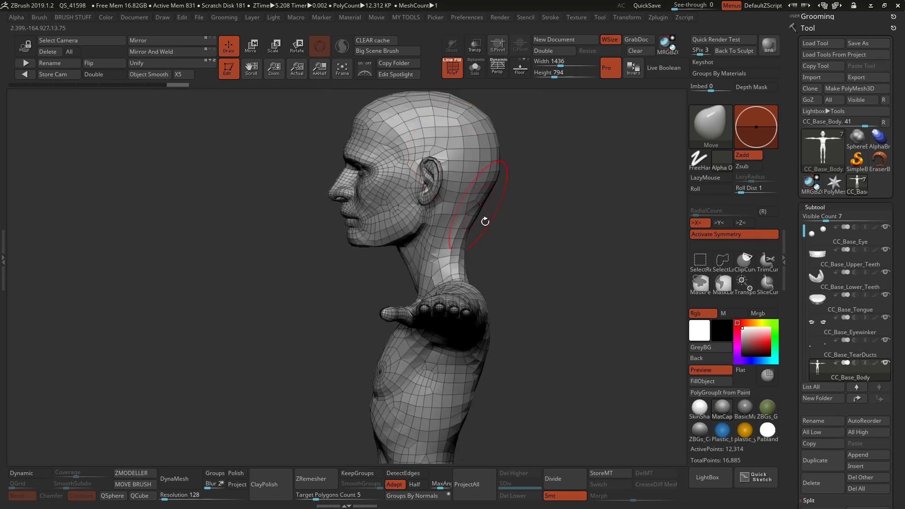
mouse_move(546, 271)
right_mouse_down()
mouse_move(446, 246)
mouse_move(448, 278)
right_mouse_up()
right_click_drag(301, 223, 334, 182, "shift")
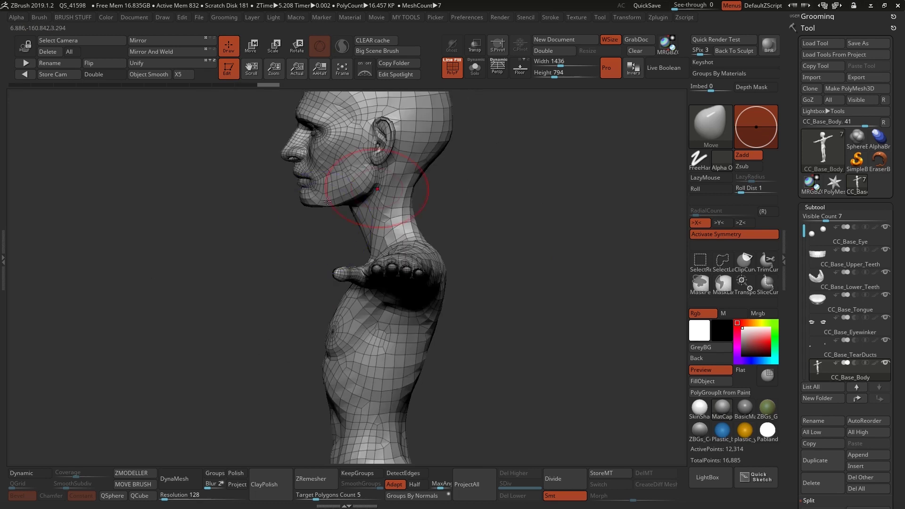
Adjust the body's torso, waist, shoulders and arm proportions symmetrically with the Move brush, working from front and three-quarter views
right_click_drag(558, 200, 581, 195, "shift")
right_click_drag(527, 262, 528, 200, "alt")
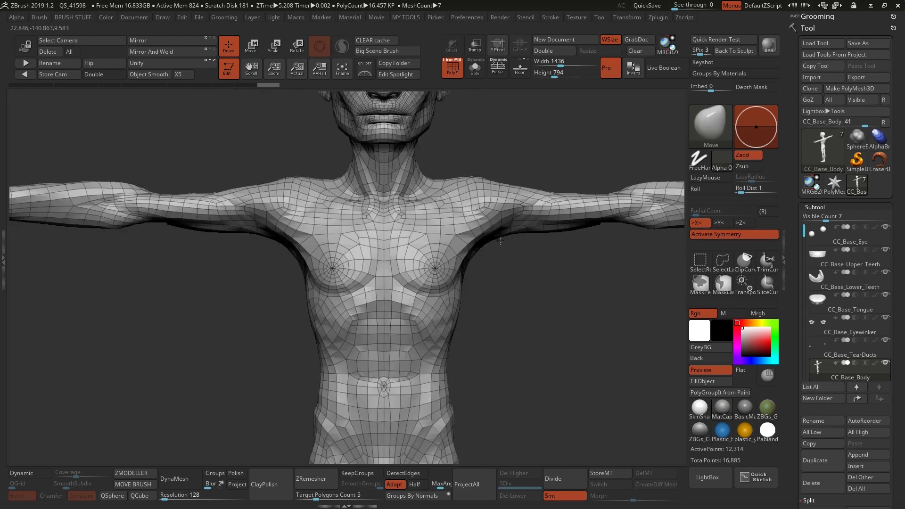
left_click_drag(467, 251, 469, 269)
right_click_drag(507, 290, 464, 309, "ctrl")
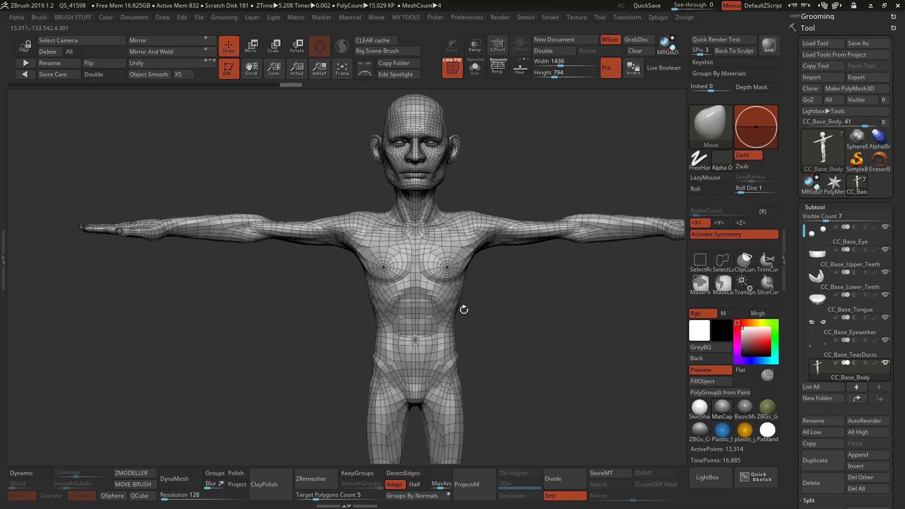
right_click_drag(513, 290, 485, 257)
left_click_drag(476, 259, 478, 256)
mouse_move(521, 295)
right_mouse_down()
mouse_move(563, 308)
mouse_move(539, 267)
mouse_move(542, 326)
right_mouse_up()
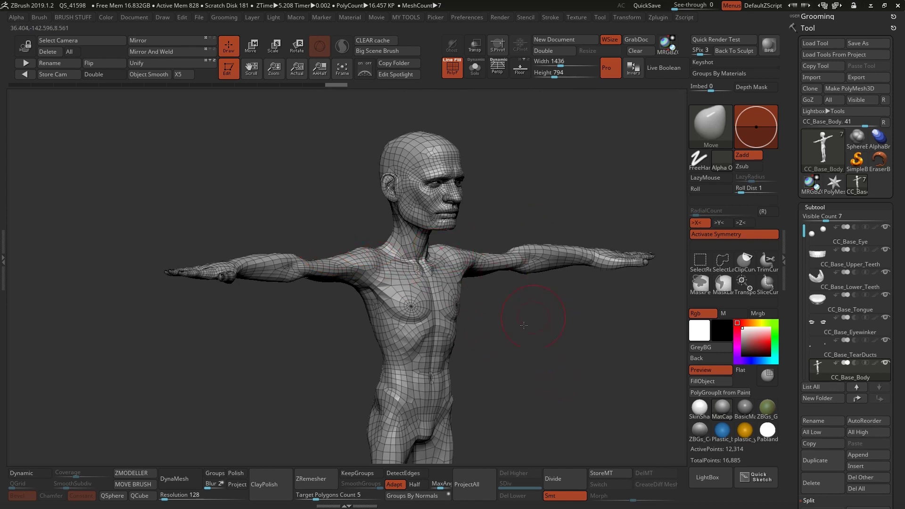
right_click_drag(505, 282, 511, 228, "shift")
right_click_drag(538, 368, 524, 348, "alt")
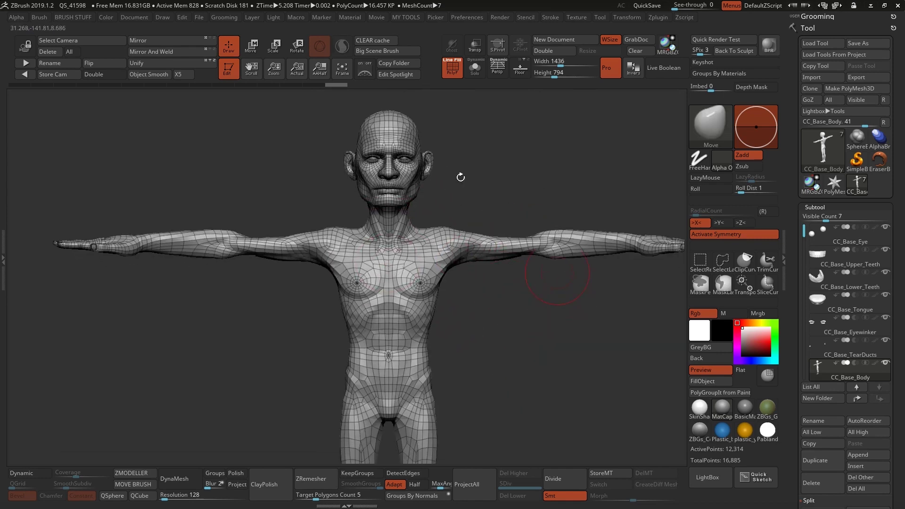
Switch to the already sculpted, single-subtool CC_Base_Body tool and view its whole figure from the front
left_click(812, 189)
left_click_drag(507, 173, 557, 176)
left_click_drag(552, 318, 547, 358, "alt")
left_click_drag(481, 403, 460, 281, "alt")
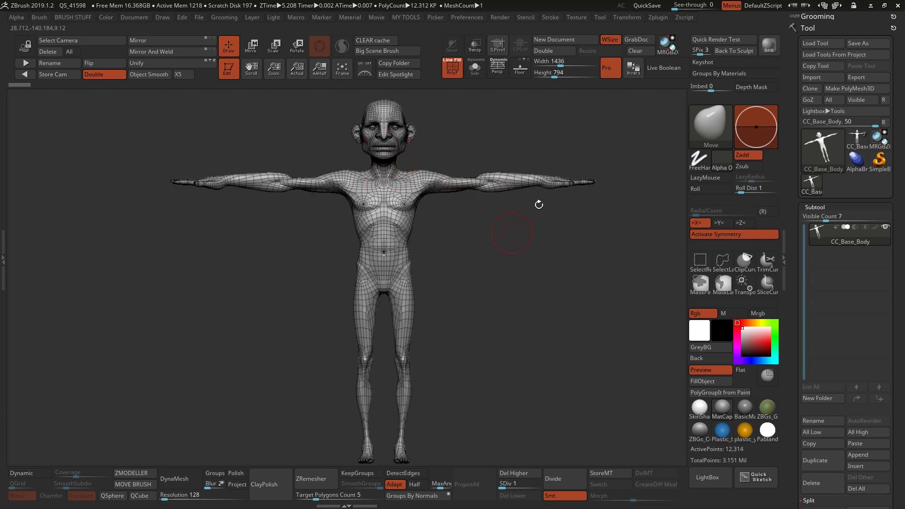
Isolate the GoZ avatar's CC_Base_Body with Solo and compare its full figure with the sculpted version by alternating between the two tools
left_click(860, 138)
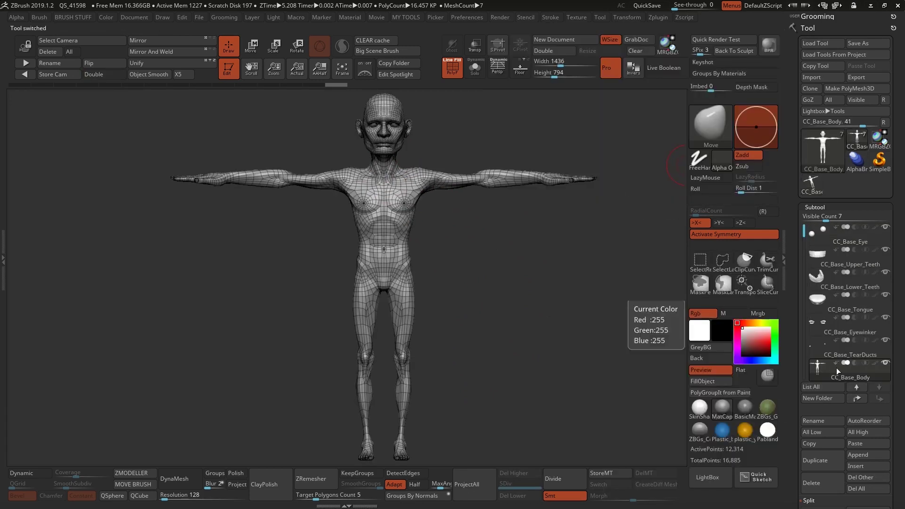
key("alt+s")
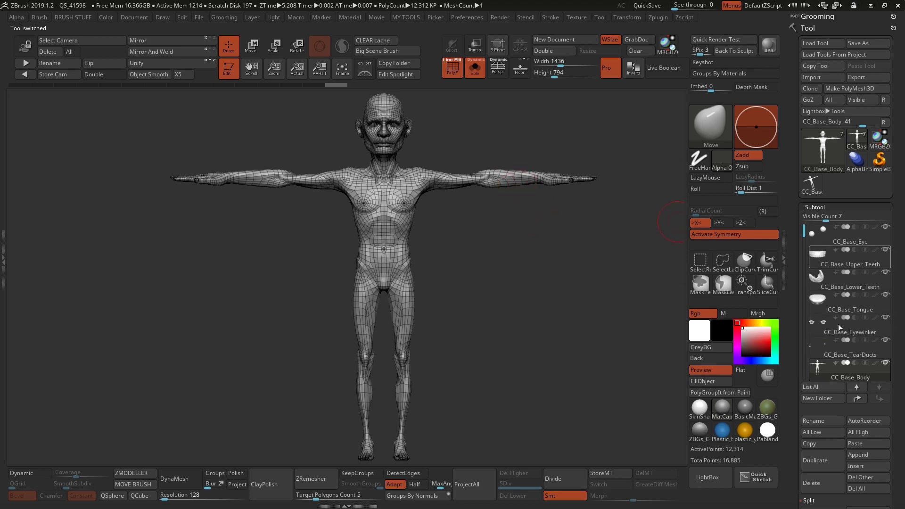
mouse_move(816, 186)
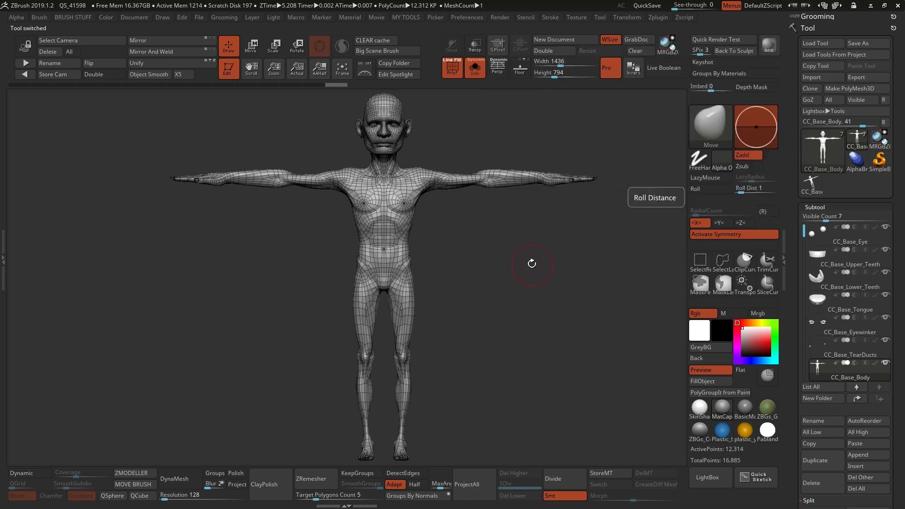
left_click(819, 189)
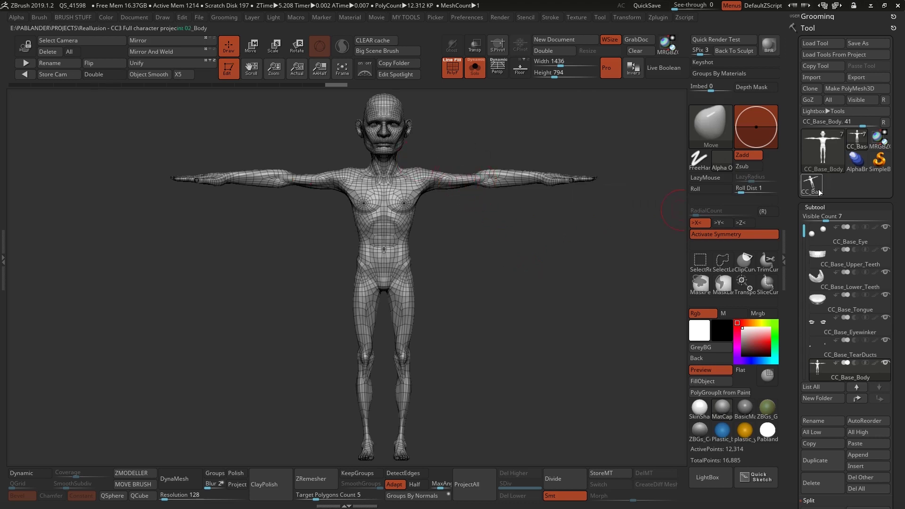
left_click(824, 162)
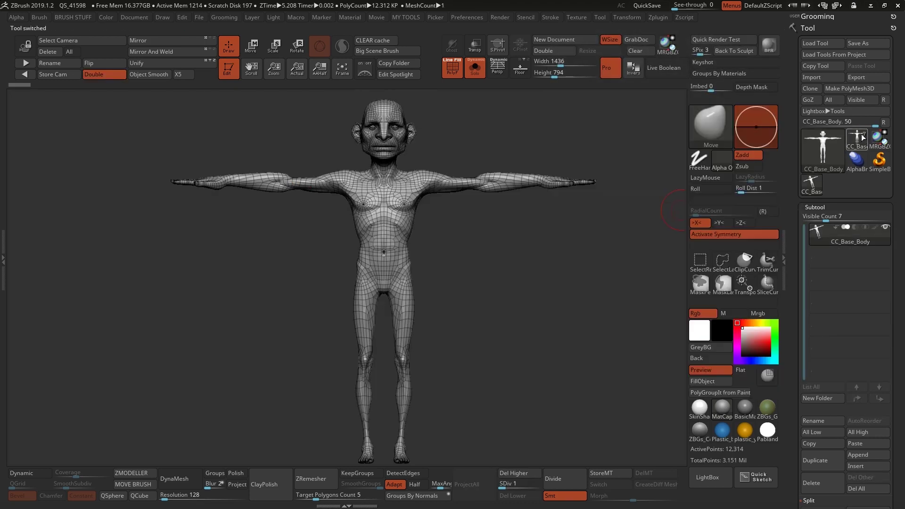
left_click(857, 142)
left_click(814, 189)
Compare the head profiles of the sculpted body and the GoZ avatar up close, ending on the sculpted version
left_click_drag(538, 246, 503, 249)
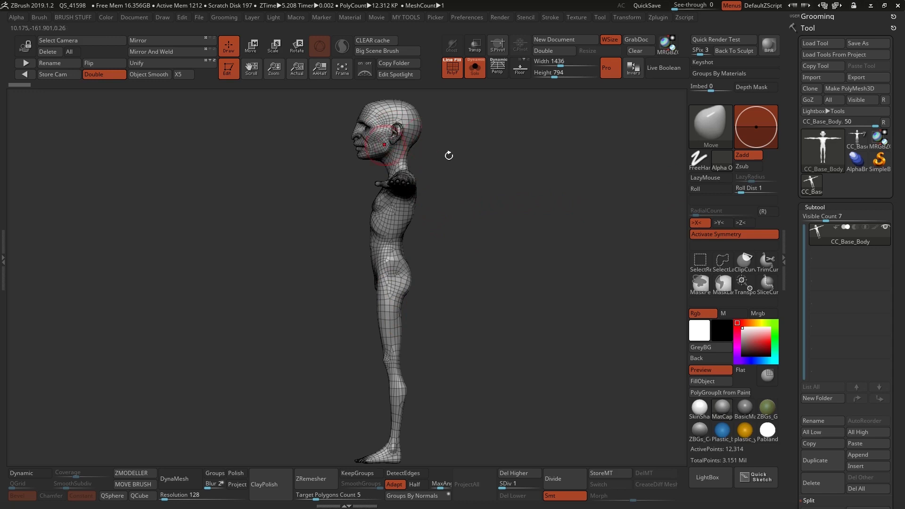
mouse_move(301, 149)
left_mouse_down("alt")
mouse_move(279, 97)
mouse_move(290, 311)
left_mouse_up("alt")
left_click_drag(362, 178, 365, 384, "alt")
left_click_drag(355, 231, 368, 302, "alt")
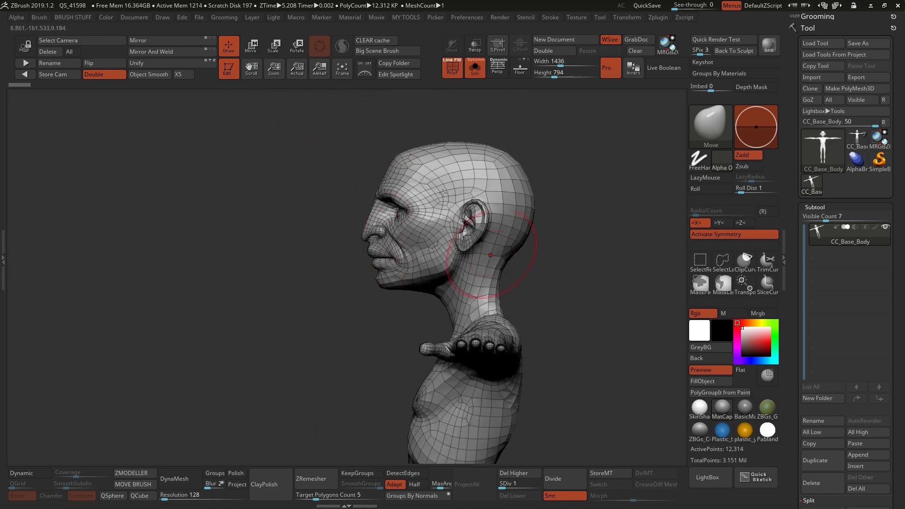
left_click_drag(304, 181, 332, 254, "alt")
left_click_drag(412, 172, 400, 216, "alt")
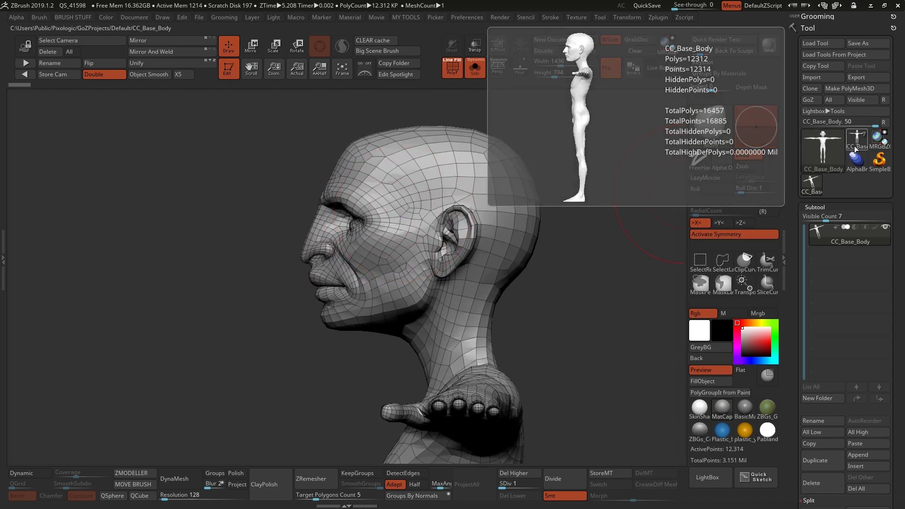
left_click(856, 148)
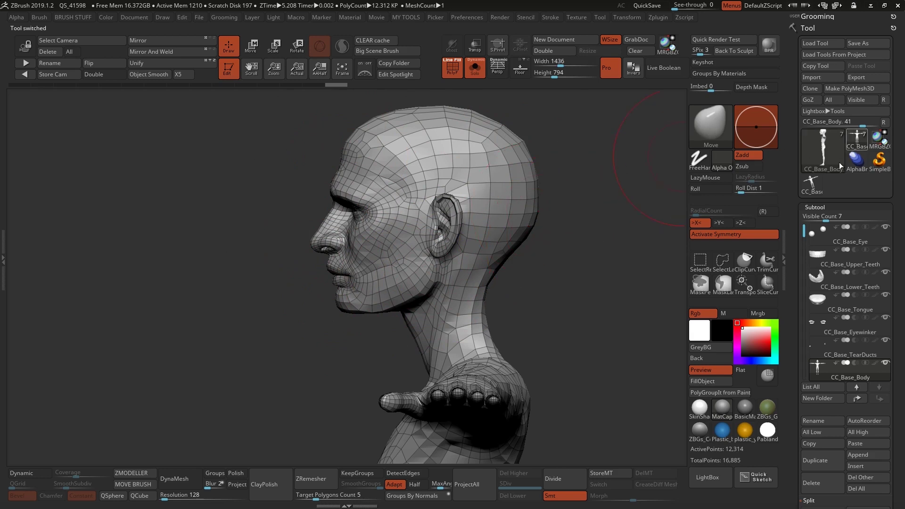
left_click(812, 183)
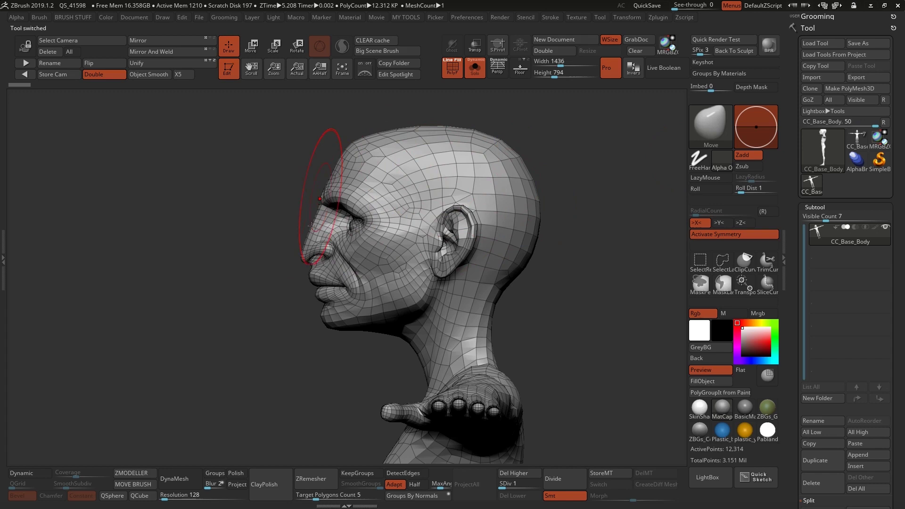
Examine the sculpted body's low-resolution head, shoulders and torso from profile to three-quarter view
right_click_drag(327, 255, 445, 189)
right_click_drag(450, 396, 452, 231, "alt")
left_click_drag(452, 231, 407, 243)
right_click_drag(408, 244, 372, 214)
left_click_drag(371, 213, 368, 271, "alt")
left_click_drag(483, 180, 504, 189)
mouse_move(520, 353)
left_mouse_down()
mouse_move(492, 340)
mouse_move(534, 343)
left_mouse_up()
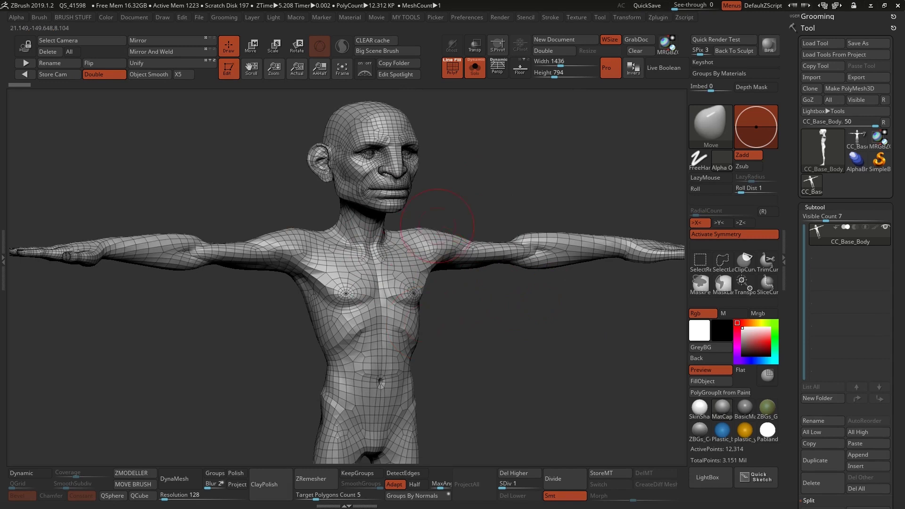
Hide the polygon wireframe and set the sculpted body's Geometry subdivision level to 5
key("shift")
left_click(452, 68)
mouse_move(455, 159)
left_mouse_down()
mouse_move(487, 177)
mouse_move(472, 167)
left_mouse_up()
key("space")
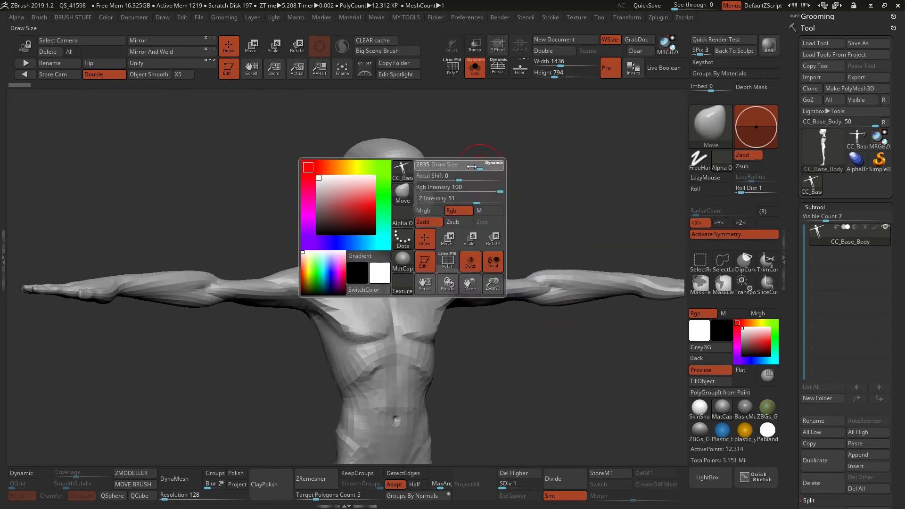
mouse_move(513, 194)
left_mouse_down("alt")
mouse_move(516, 172)
mouse_move(534, 313)
mouse_move(527, 298)
left_mouse_up("alt")
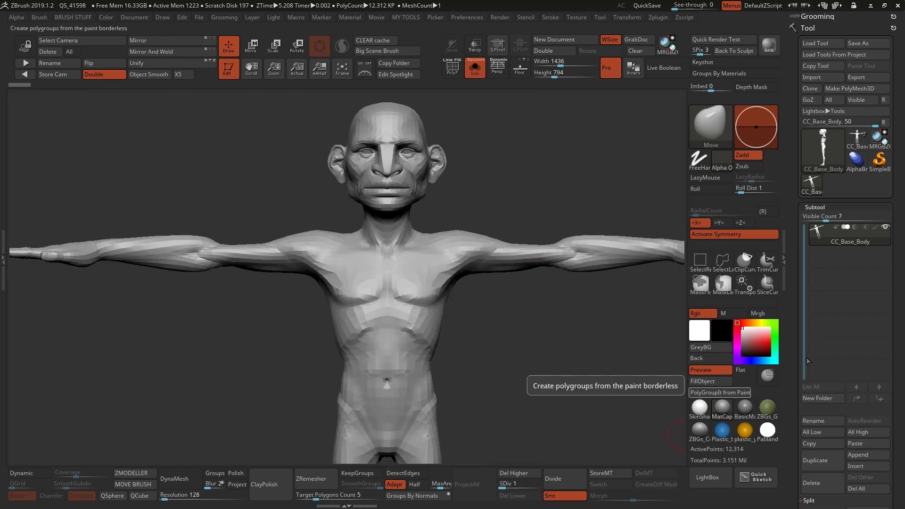
left_click_drag(792, 344, 801, 176)
left_click(819, 343)
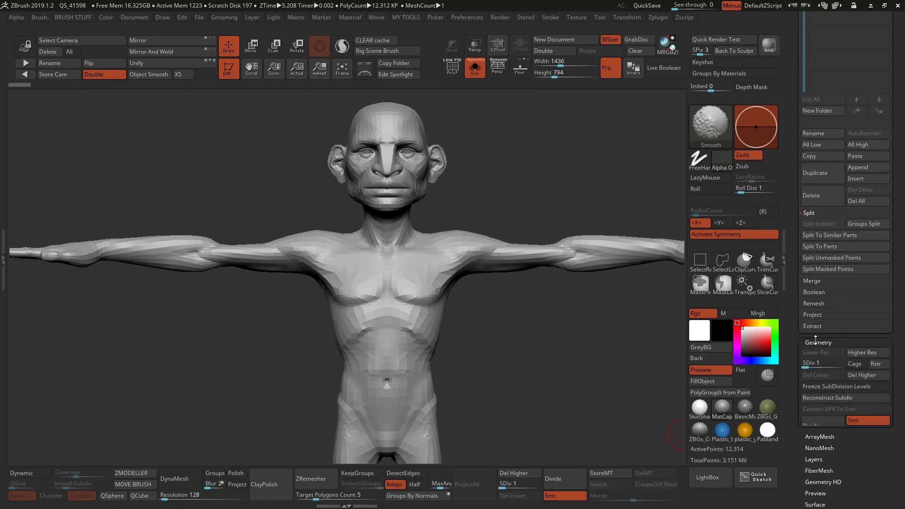
scroll(816, 331, "down", 2)
left_click_drag(808, 303, 808, 303)
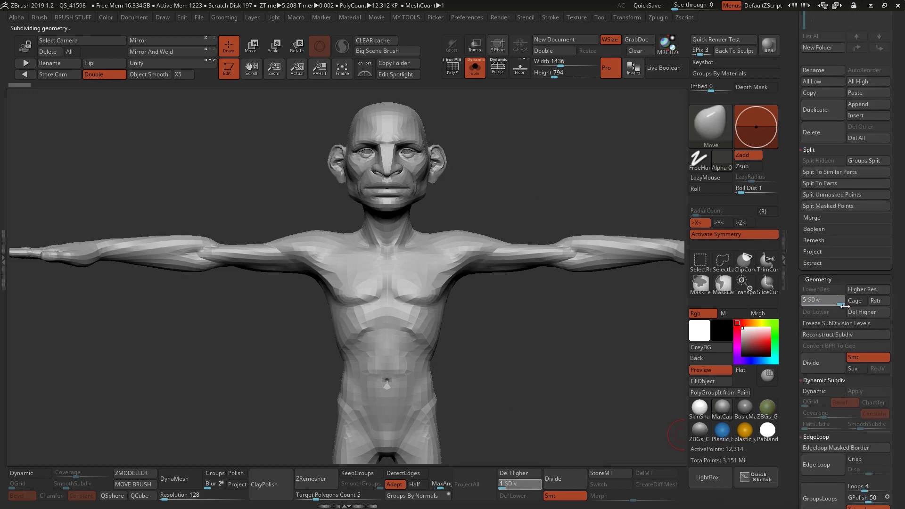
Inspect the sculpted chest, neck and shoulder anatomy at subdivision level 5
left_click_drag(536, 377, 531, 307)
left_click_drag(573, 263, 475, 291)
mouse_move(390, 139)
right_mouse_down("ctrl")
mouse_move(415, 194)
mouse_move(468, 258)
right_mouse_up("ctrl")
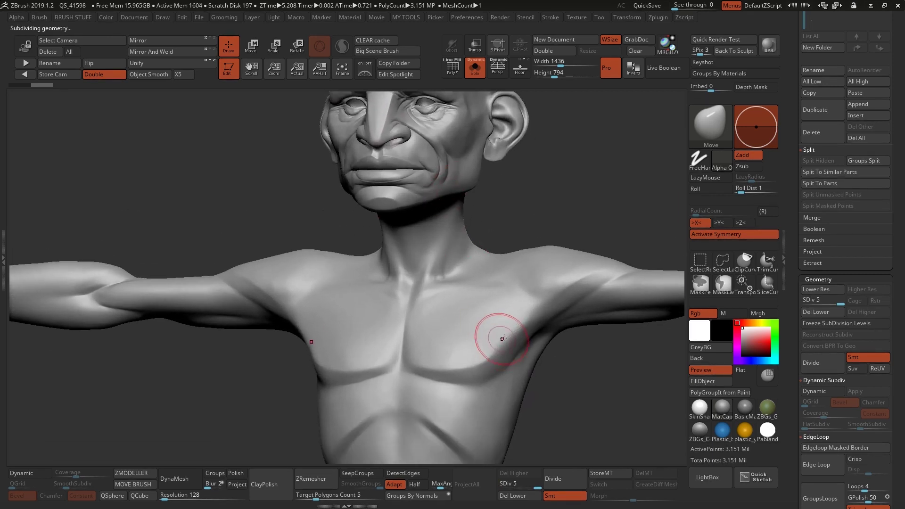
right_click_drag(546, 250, 477, 275, "alt")
left_click_drag(546, 240, 510, 313)
left_click_drag(535, 257, 582, 176)
Inspect the sculpted face at high resolution from three-quarter and front views, focusing on the nose, eyes and mouth
mouse_move(442, 195)
right_mouse_down()
mouse_move(396, 222)
mouse_move(426, 226)
right_mouse_up()
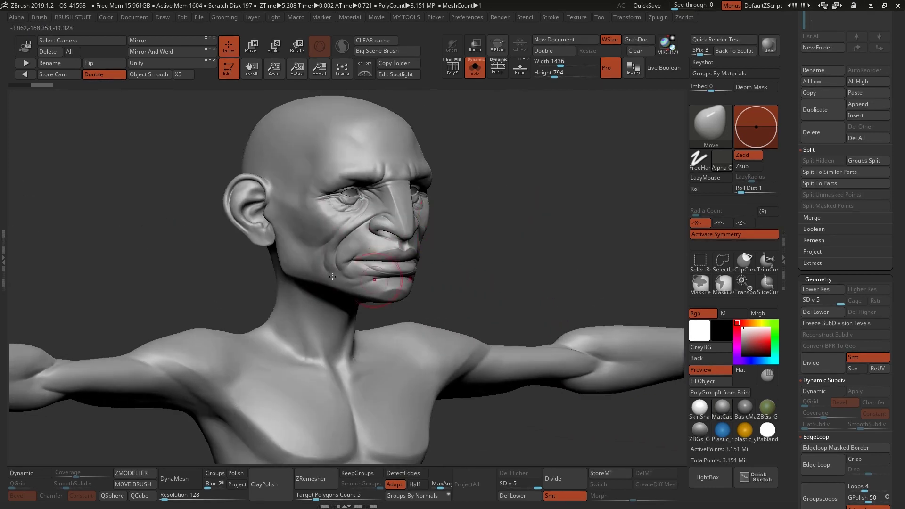
right_click_drag(332, 277, 402, 305)
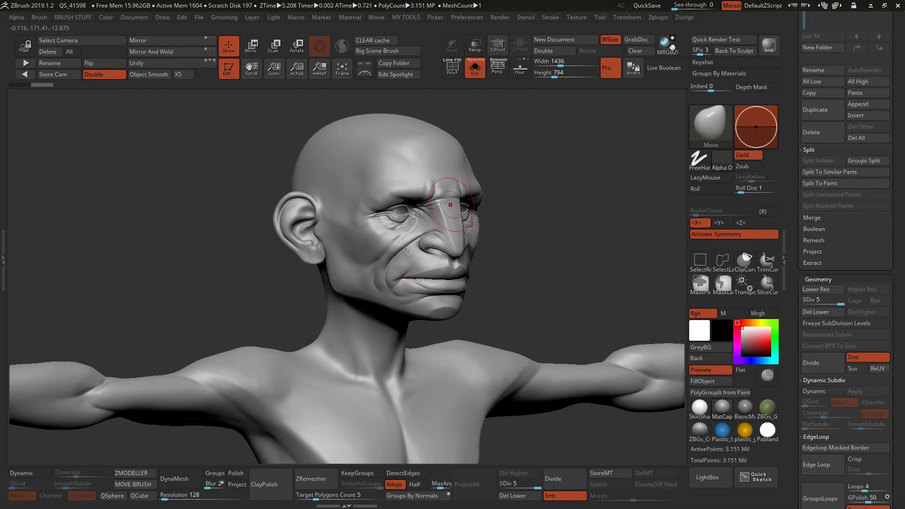
right_click_drag(406, 252, 394, 200)
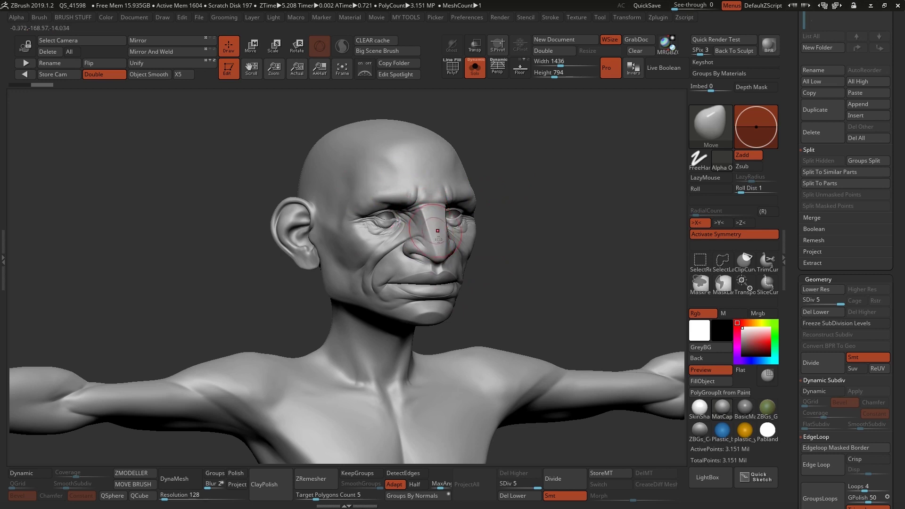
mouse_move(420, 219)
right_mouse_down("ctrl")
mouse_move(445, 273)
mouse_move(428, 251)
mouse_move(391, 257)
right_mouse_up("ctrl")
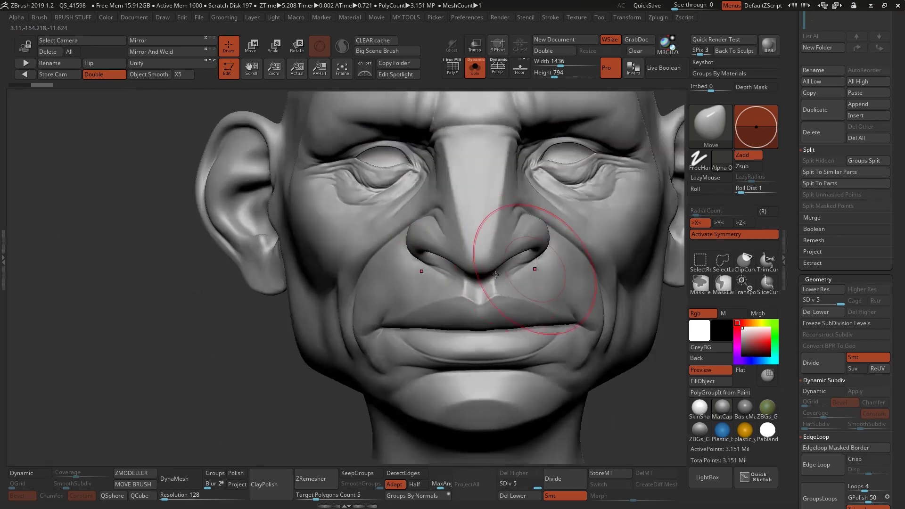
right_click_drag(534, 270, 483, 285, "alt")
right_click_drag(550, 314, 528, 317, "alt")
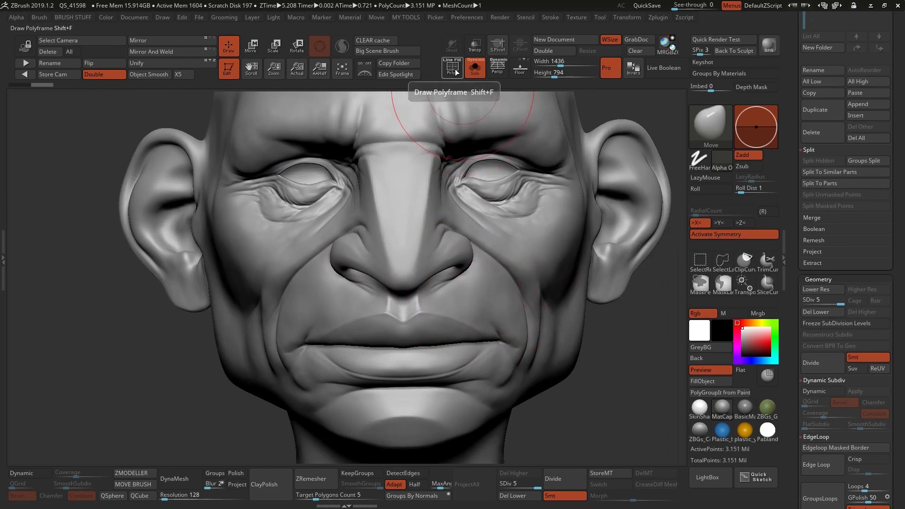
Show the wireframe and compare the sculpted face with the GoZ avatar's, then return to the full sculpted figure without wireframe
left_click(455, 69)
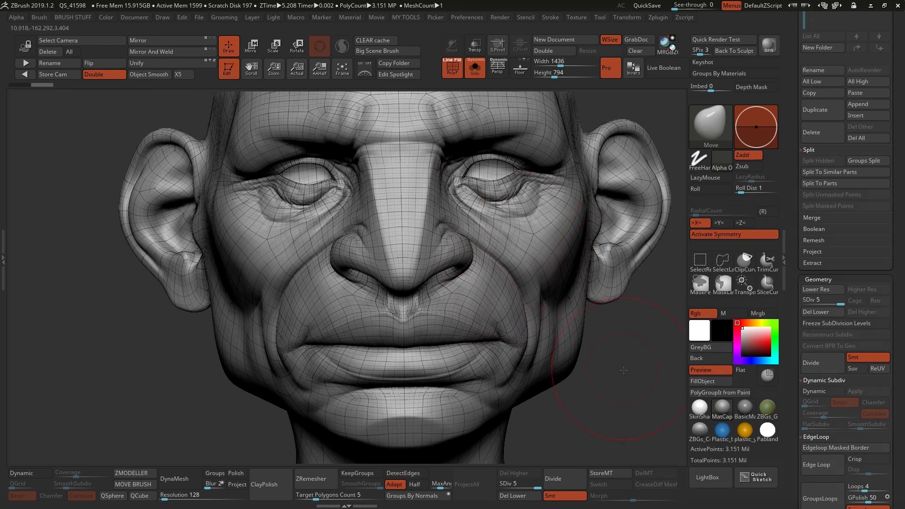
right_click_drag(623, 368, 595, 370, "shift")
left_click_drag(788, 164, 785, 267)
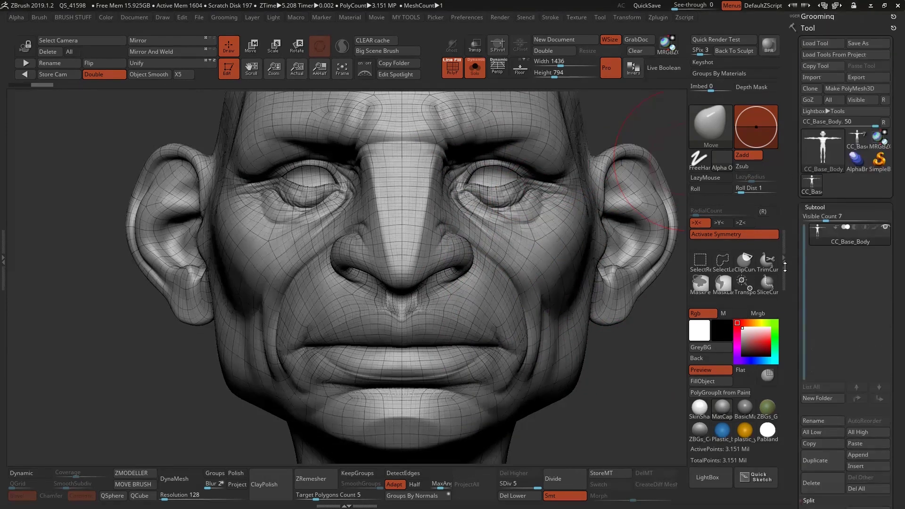
left_click(858, 136)
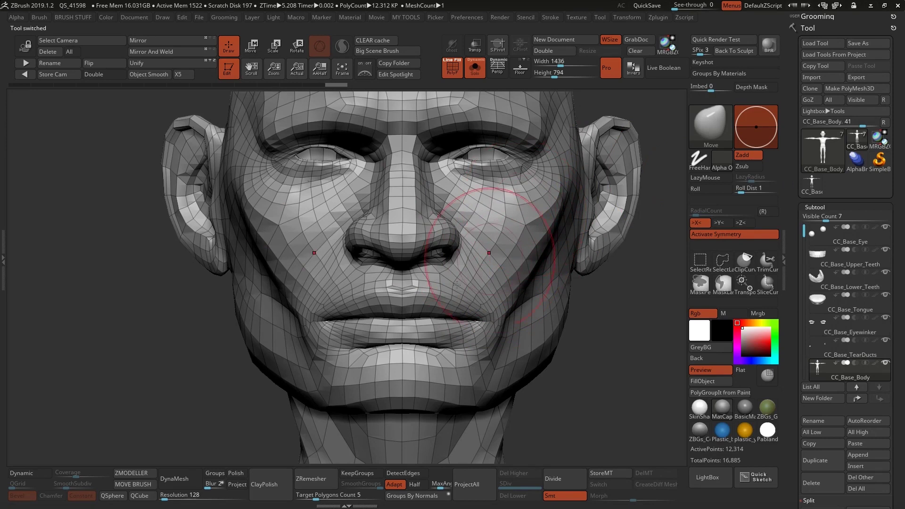
left_click(812, 185)
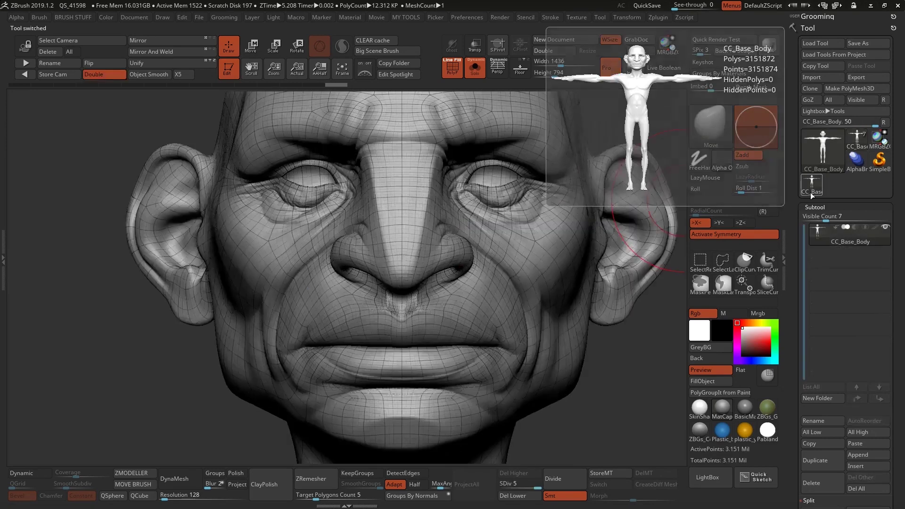
right_click_drag(599, 149, 508, 172)
left_click_drag(508, 172, 525, 283)
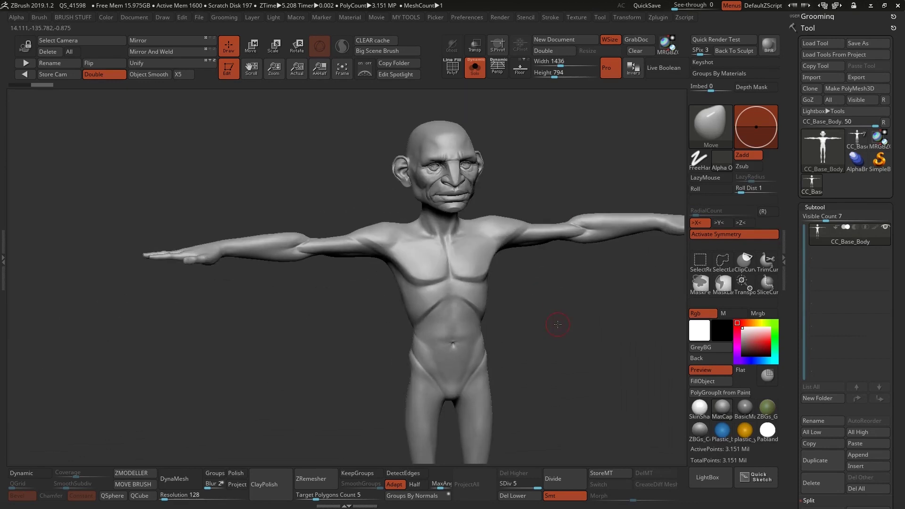
Frame the full figure and switch from the single sculpted body to the avatar tool with separate eye, teeth and tongue subtools
mouse_move(576, 338)
left_mouse_down("shift")
mouse_move(578, 360)
mouse_move(532, 301)
left_mouse_up("shift")
key("space")
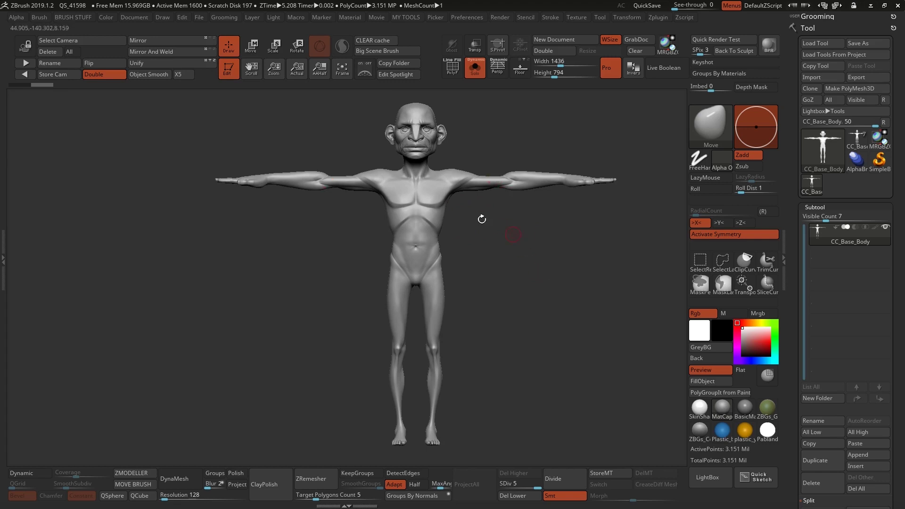
left_click_drag(512, 234, 526, 271)
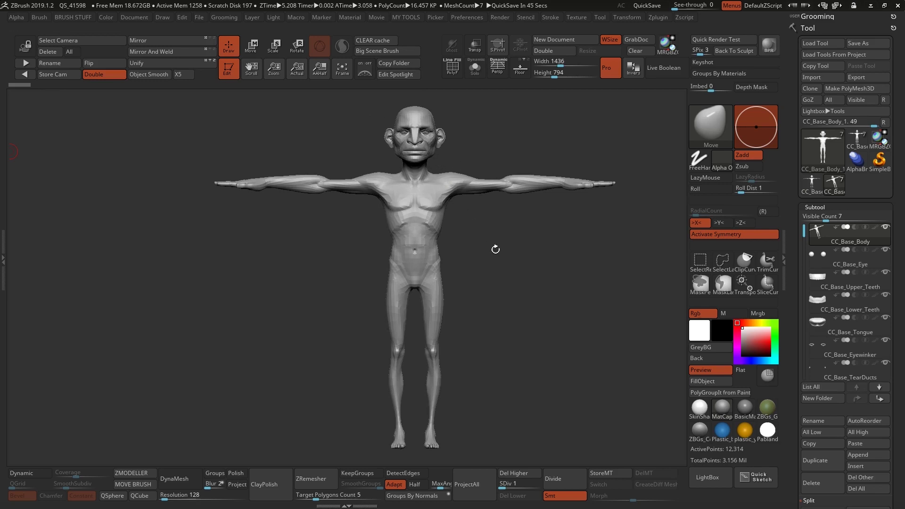
Raise the multi-part avatar's body to subdivision level 5 and view its face and torso up close
left_click_drag(486, 238, 543, 239)
left_click_drag(586, 336, 476, 221)
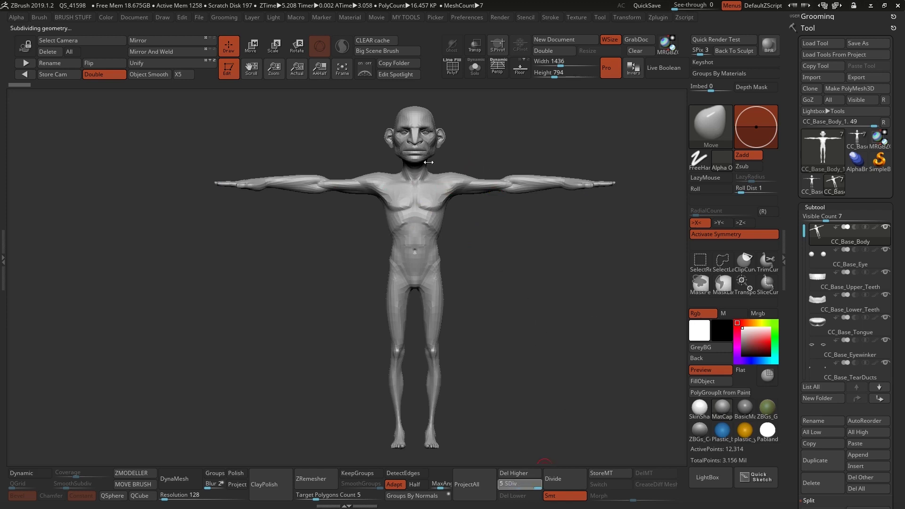
right_click_drag(428, 147, 461, 231, "ctrl")
mouse_move(439, 162)
right_mouse_down("alt")
mouse_move(455, 218)
mouse_move(431, 157)
right_mouse_up("alt")
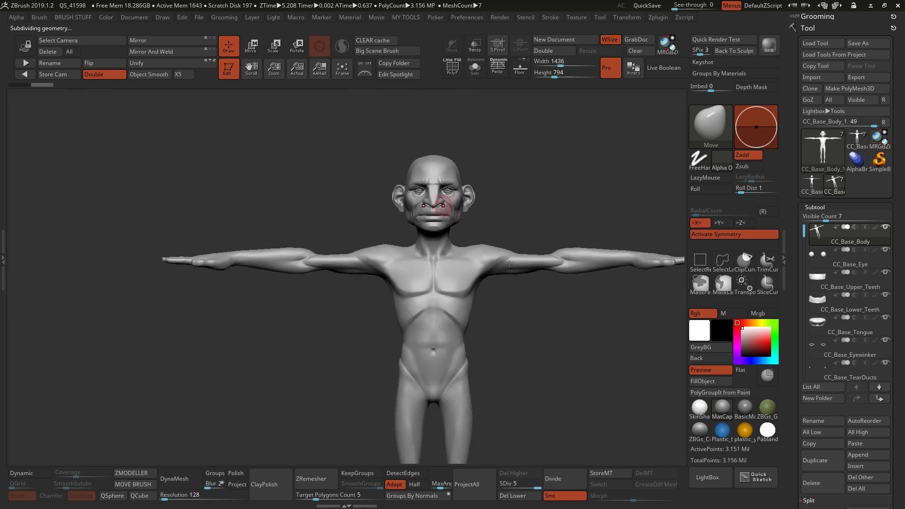
Examine the avatar's list of separate subtools, including the teeth, tongue and CC_Base_Eyewinker meshes
right_click_drag(528, 276, 513, 254, "alt")
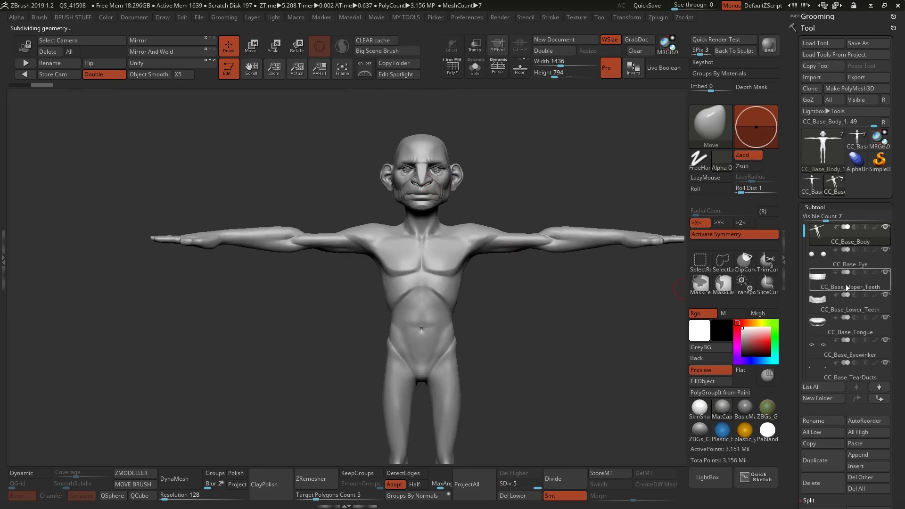
mouse_move(870, 357)
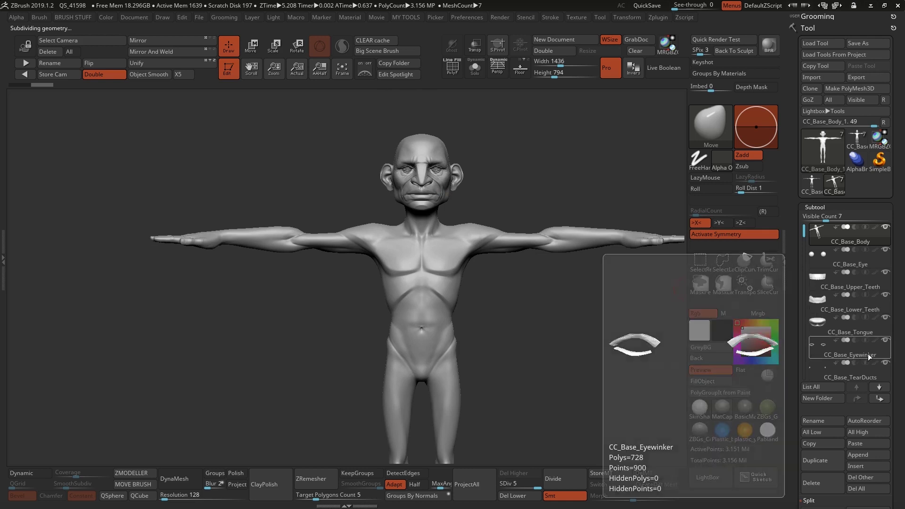
right_click_drag(550, 339, 537, 313, "alt")
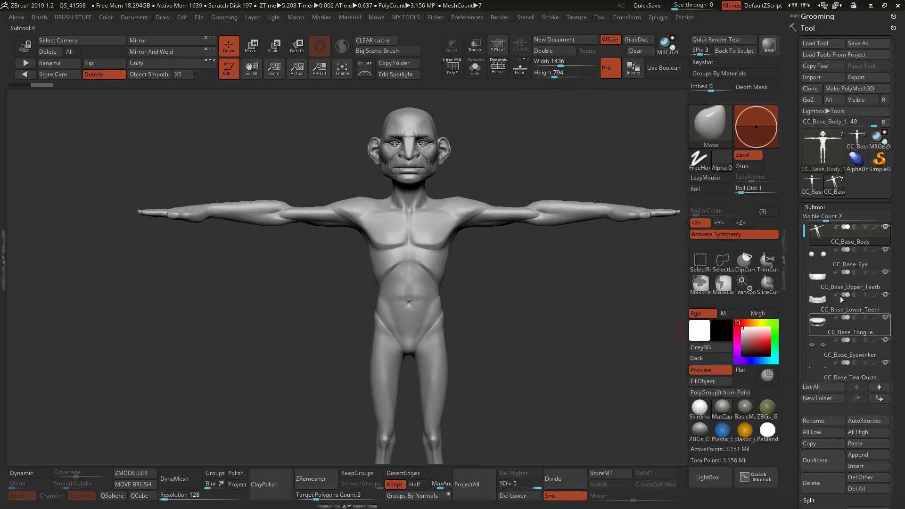
Set the avatar body's subdivision level to 3 and send all subtools to Character Creator through GoZ
right_click_drag(425, 246, 543, 427)
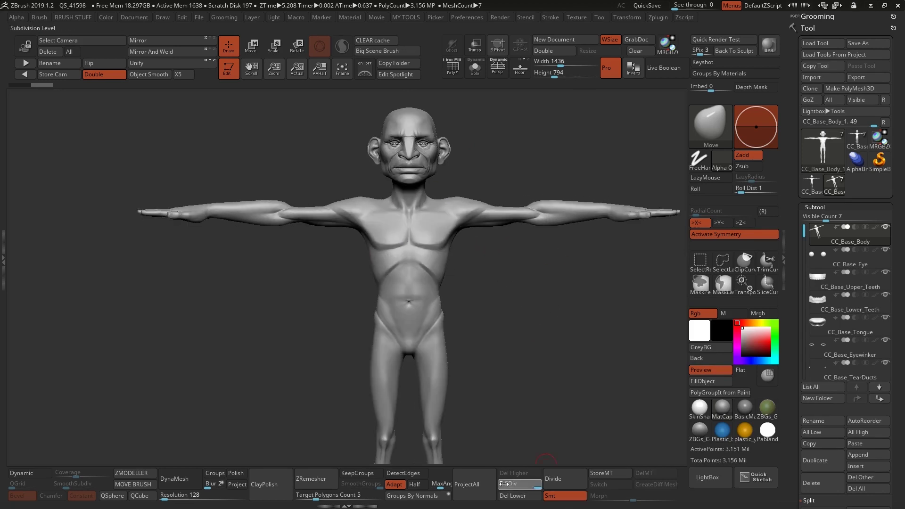
left_click_drag(501, 431, 502, 425)
mouse_move(512, 322)
right_mouse_down("ctrl")
mouse_move(531, 343)
mouse_move(523, 312)
mouse_move(531, 316)
mouse_move(504, 322)
right_mouse_up("ctrl")
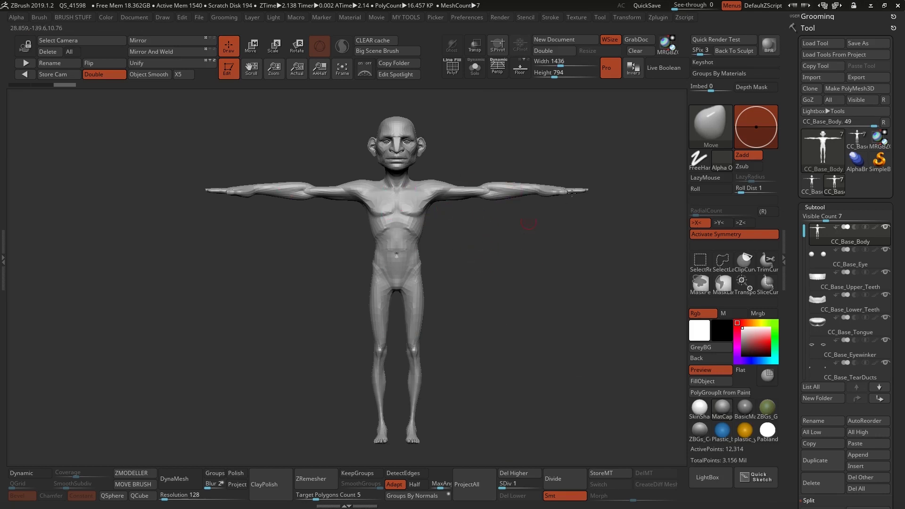
left_click(521, 486)
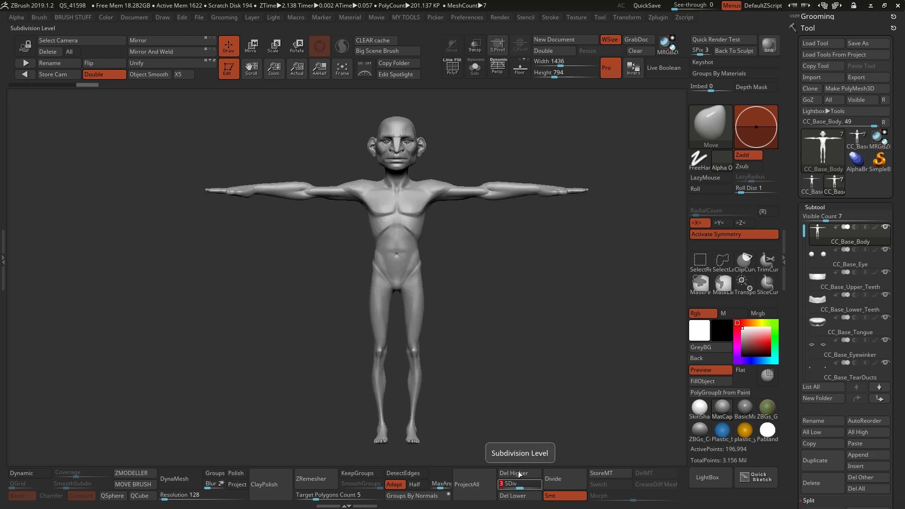
left_click(833, 100)
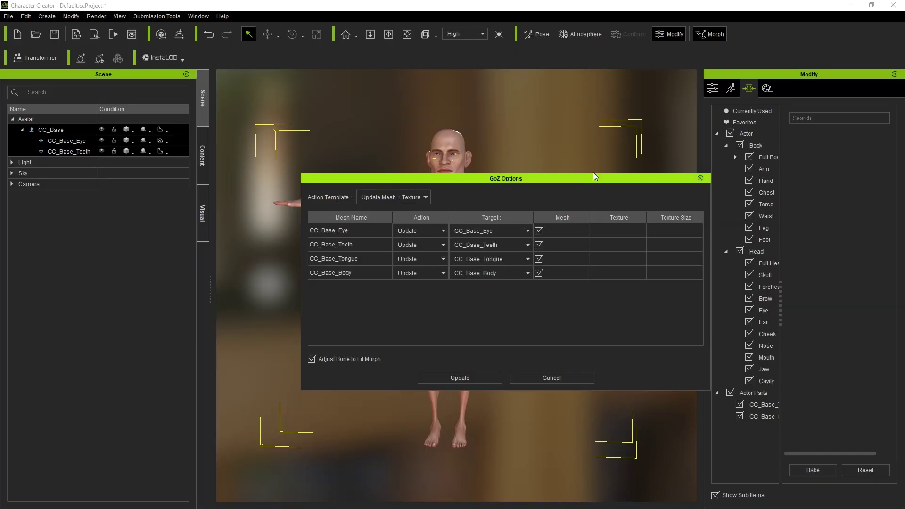
Review the GoZ Options action templates and mesh update targets, repositioning the dialog to compare them with the avatar behind it
left_click_drag(589, 179, 543, 223)
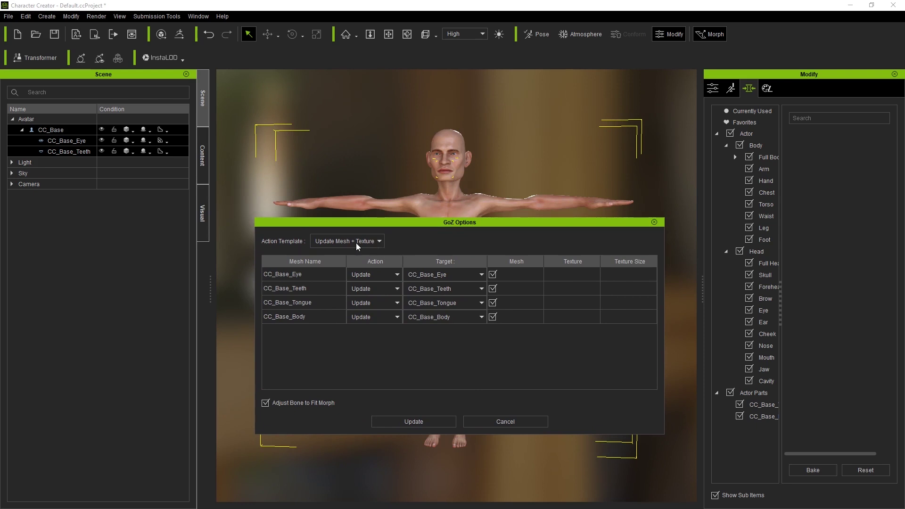
left_click(380, 241)
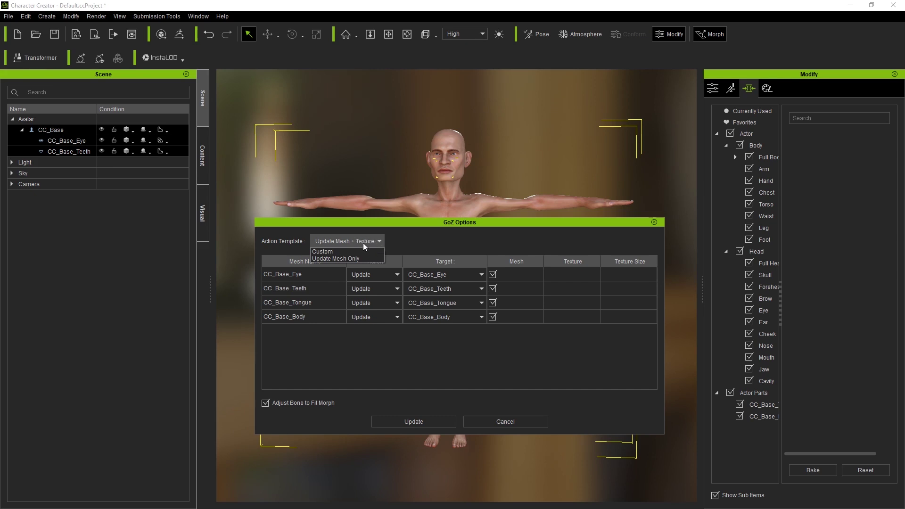
left_click(406, 243)
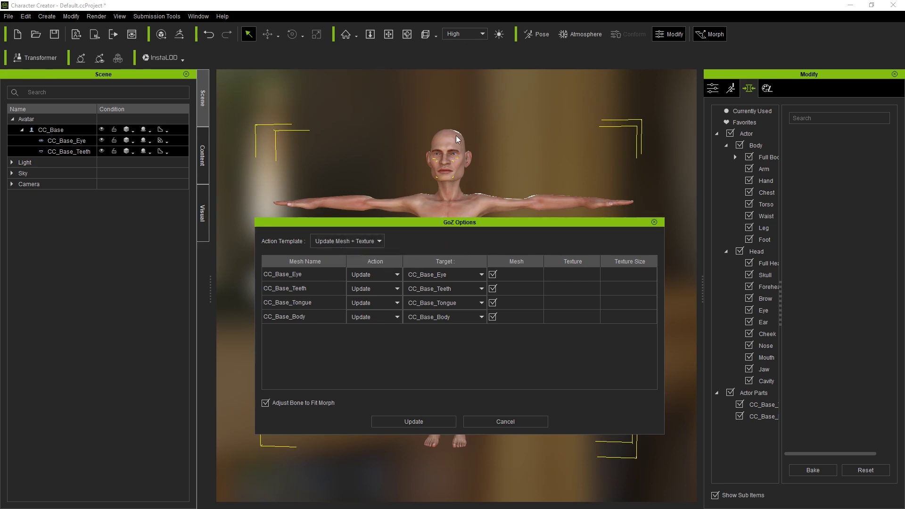
left_click_drag(435, 221, 434, 251)
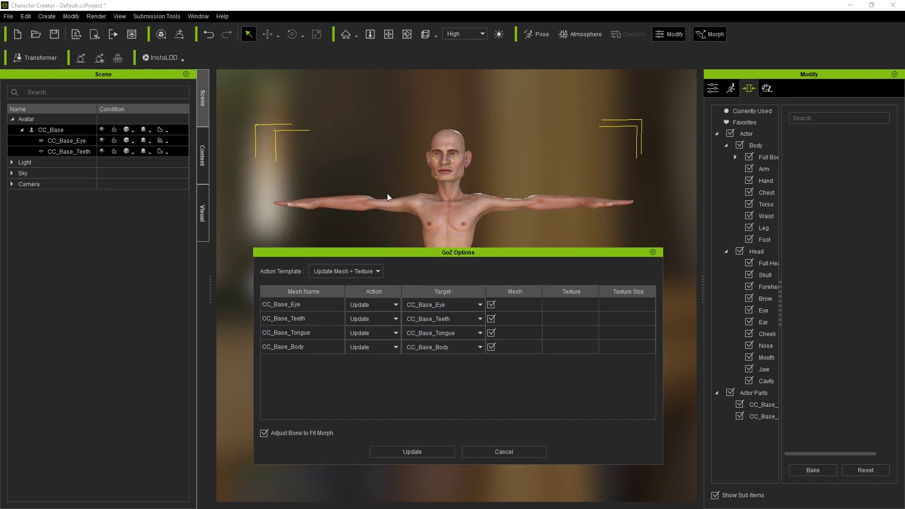
left_click_drag(452, 250, 454, 217)
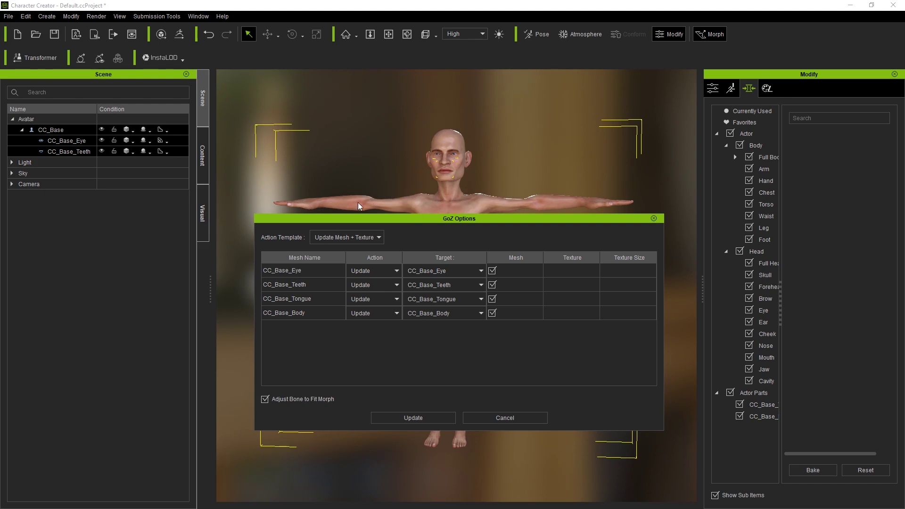
Update the avatar's eye, teeth, tongue and body meshes from the sculpt, with bones adjusted to fit the morph, and view the whole figure
left_click_drag(461, 219, 471, 227)
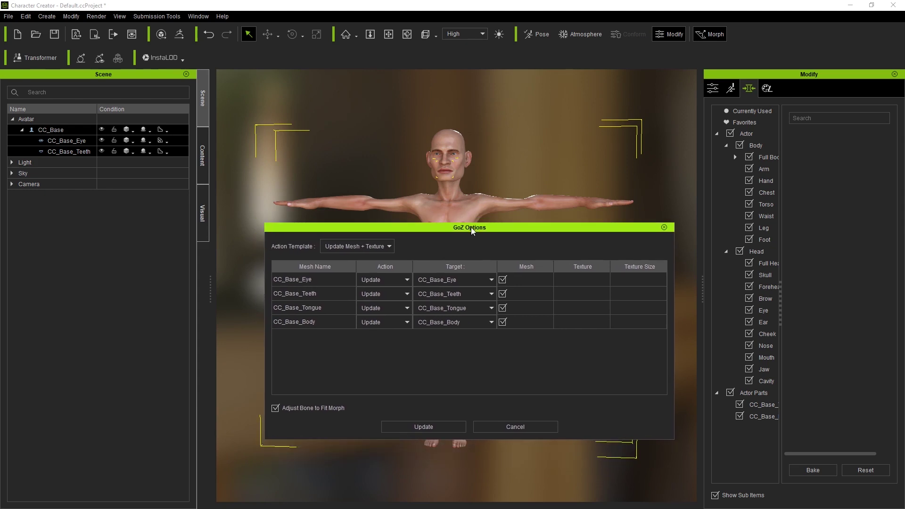
left_click(423, 426)
scroll(472, 262, "up", 2)
right_click_drag(473, 262, 449, 248)
right_click_drag(518, 240, 464, 238)
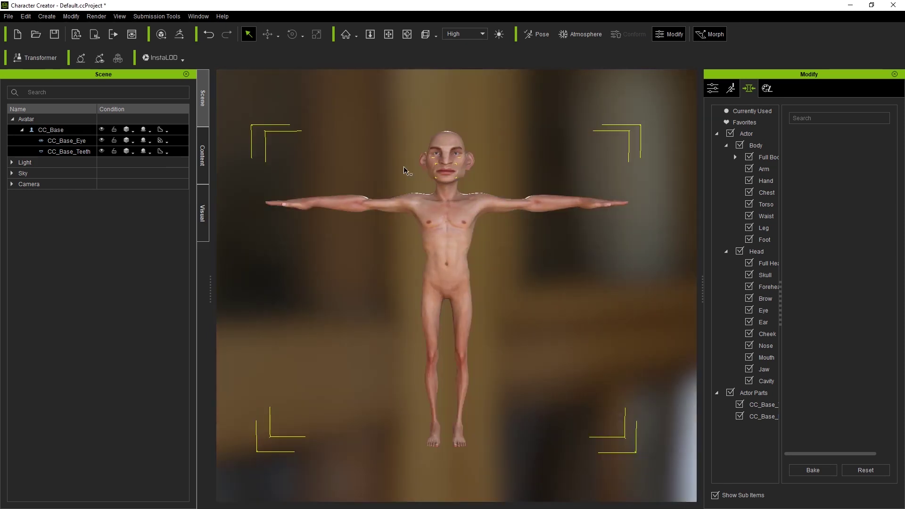
scroll(497, 138, "up", 3)
right_click_drag(542, 210, 528, 329)
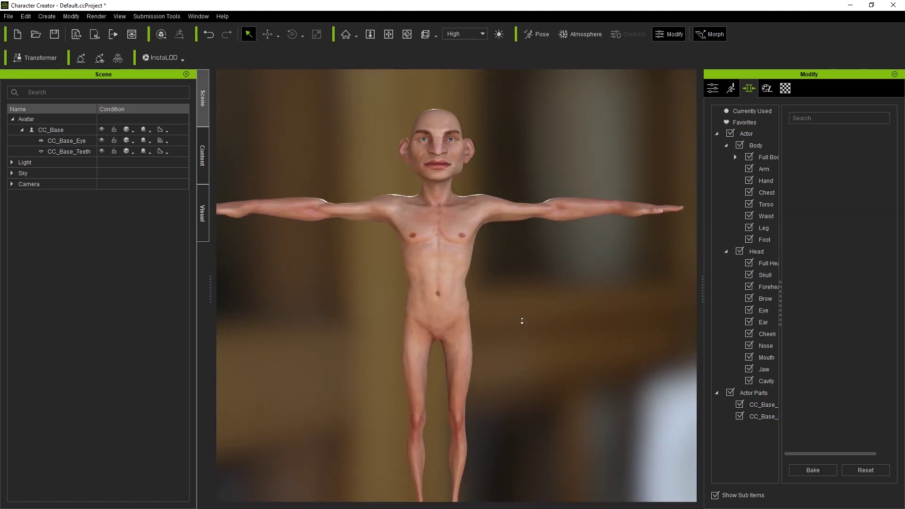
scroll(519, 307, "down", 4)
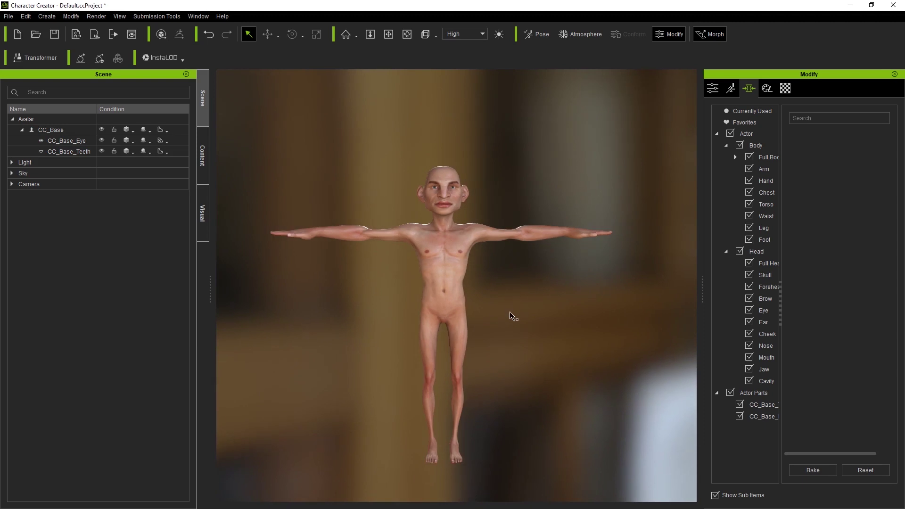
right_click_drag(501, 291, 497, 273)
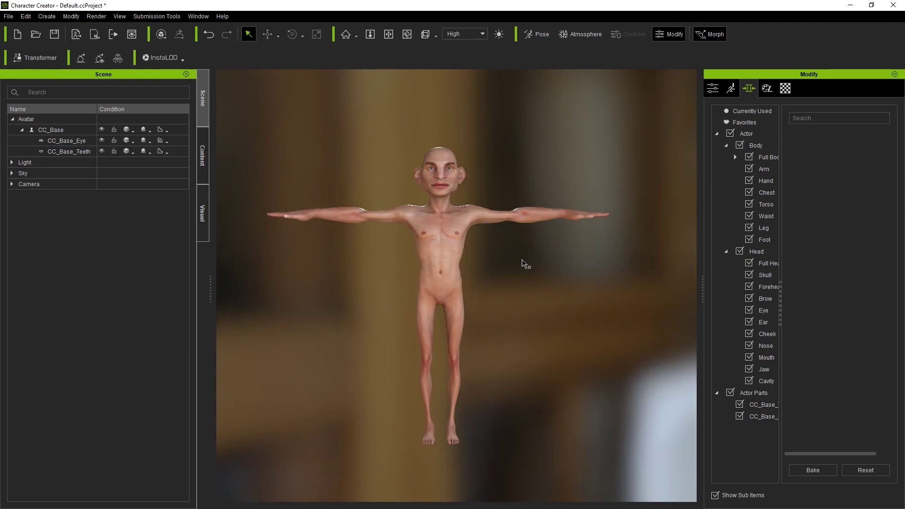
scroll(487, 267, "up", 1)
right_click_drag(560, 288, 535, 250)
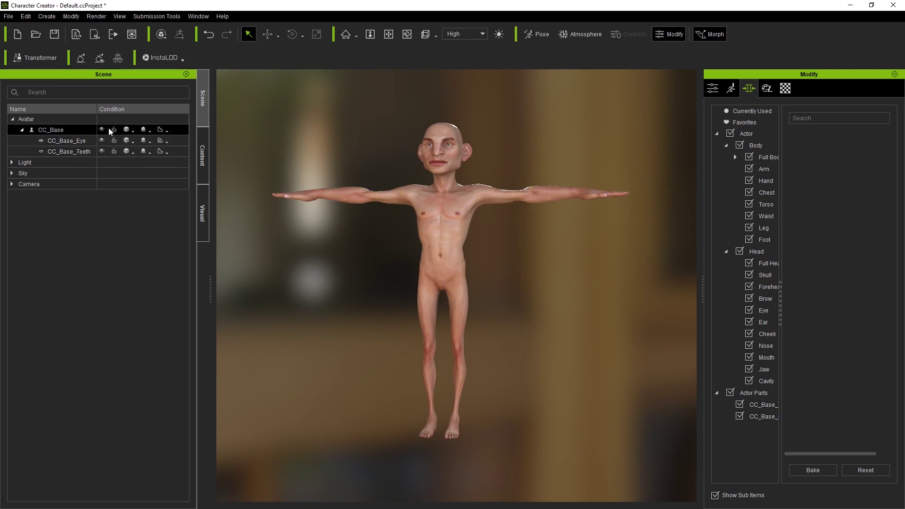
Check the avatar's mesh topology in Wireframe display, return it to Normal shading and view the body from the front
left_click(132, 131)
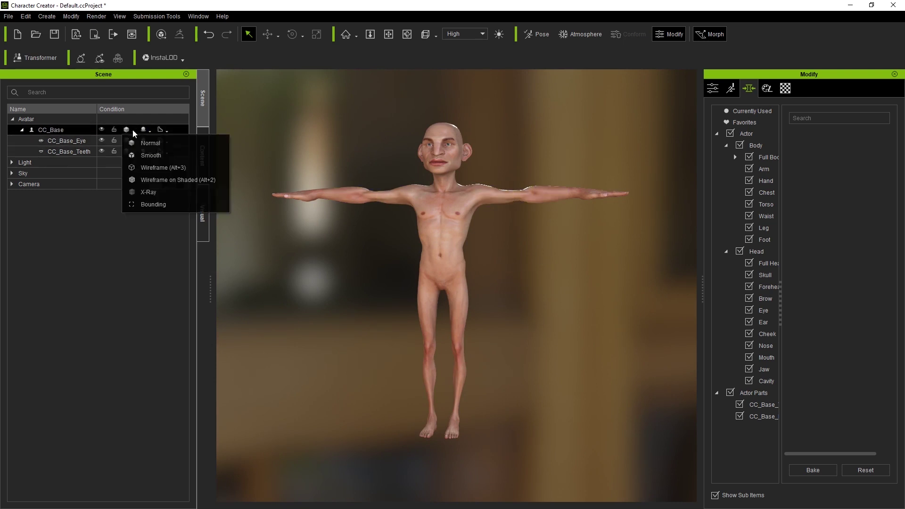
left_click(158, 167)
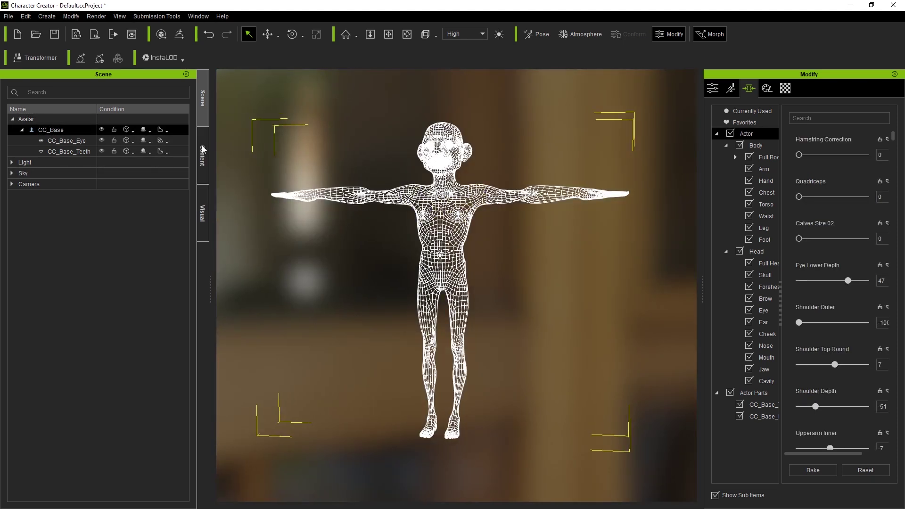
left_click(127, 130)
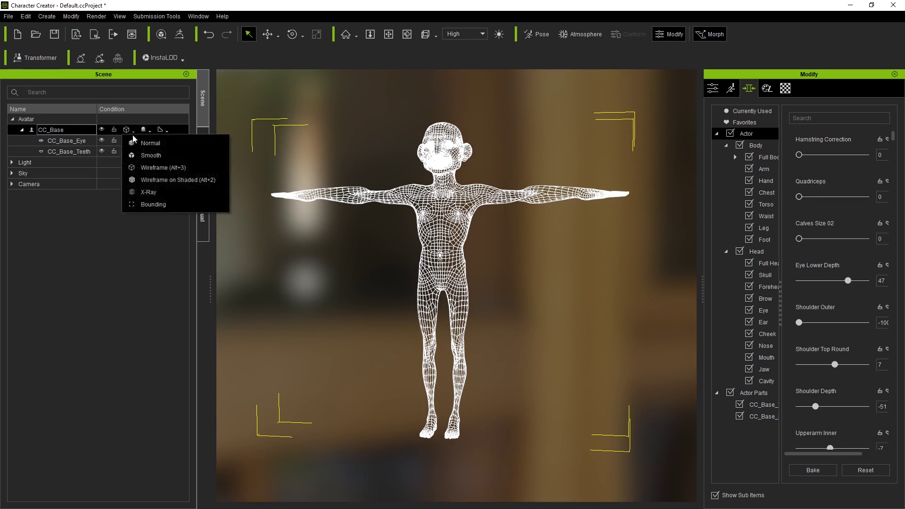
left_click(141, 143)
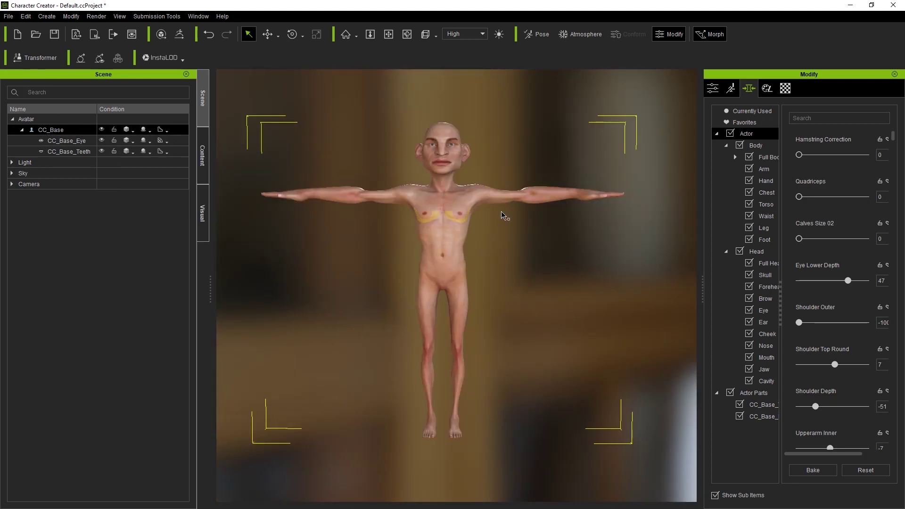
right_click_drag(377, 158, 420, 187)
middle_click_drag(515, 243, 564, 264)
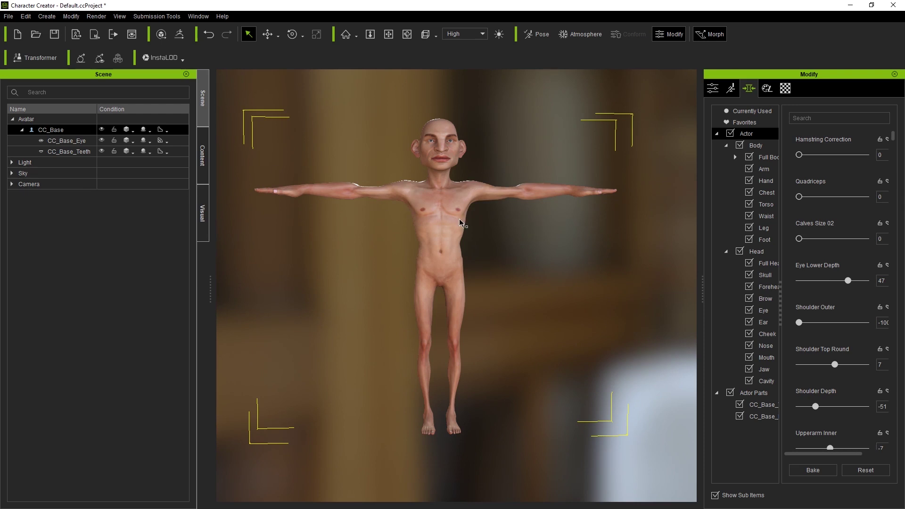
middle_click_drag(560, 253, 570, 251)
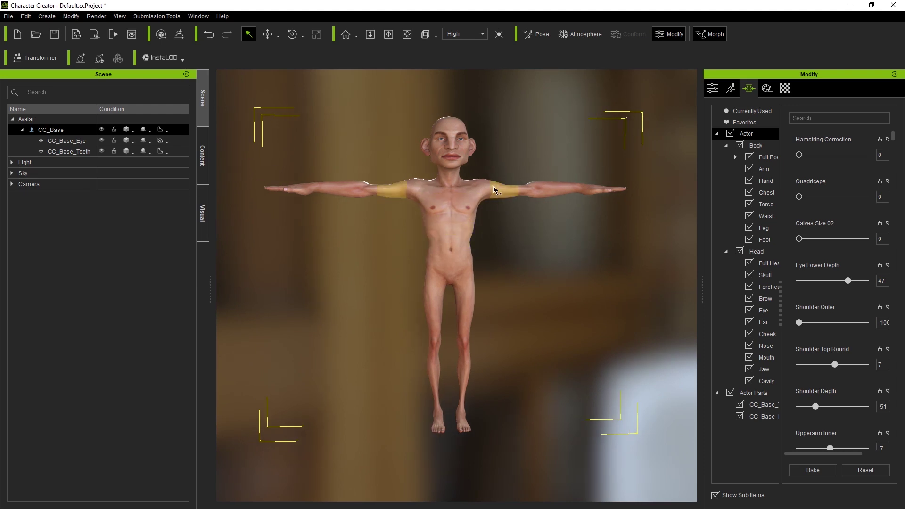
Open the avatar's pose editor with its skeleton shown and place the editor window clear of the figure
left_click(733, 89)
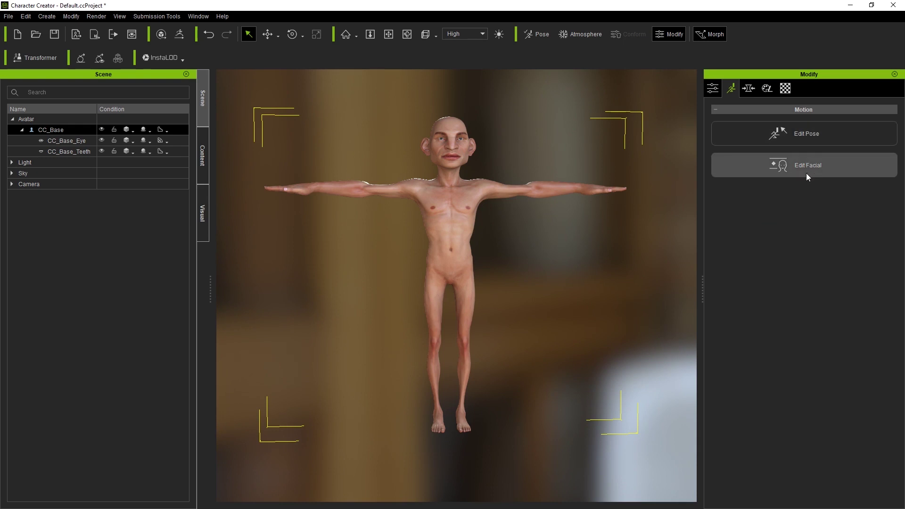
left_click(807, 134)
left_click_drag(745, 201, 757, 156)
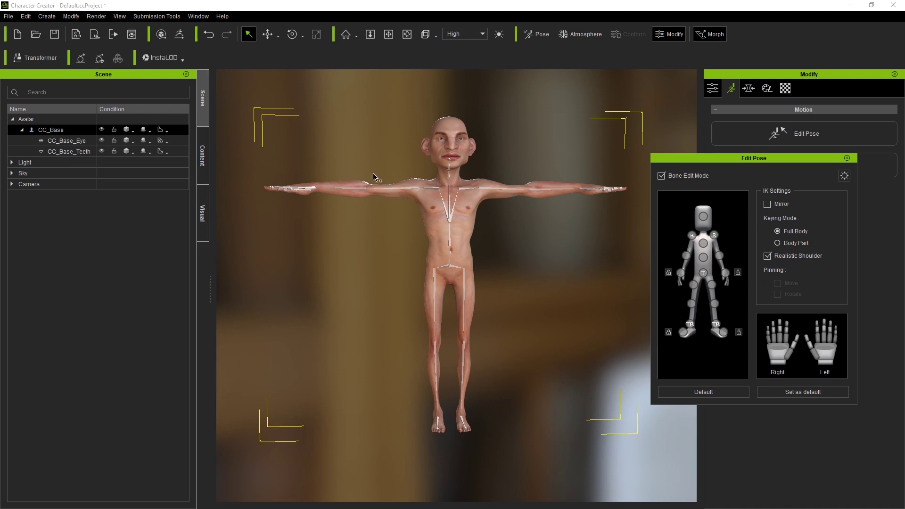
right_click_drag(347, 213, 527, 302)
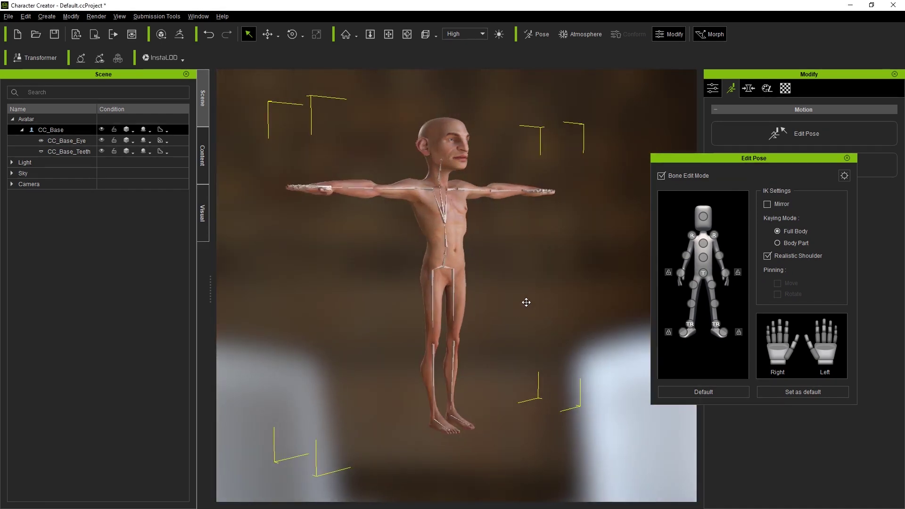
key("f")
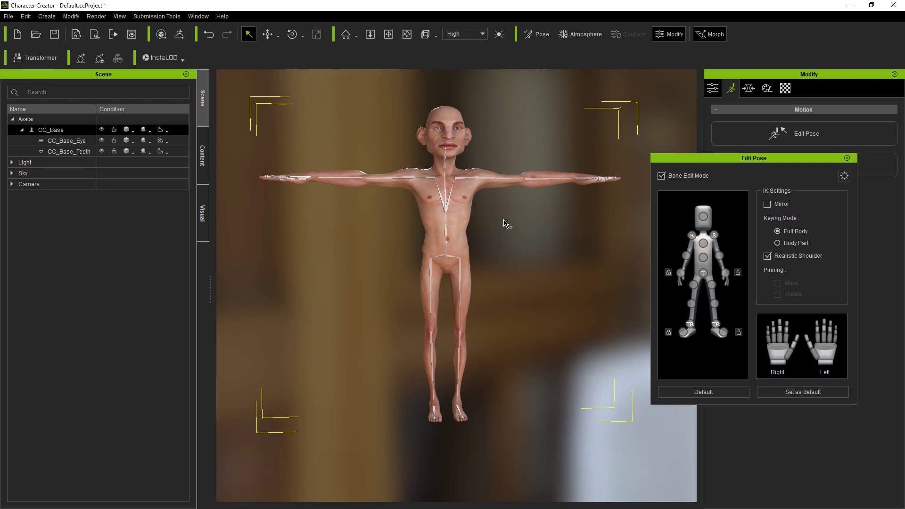
Pose the right arm by rotating and moving its hand so the arm is lowered outward with a bent elbow
left_click(679, 273)
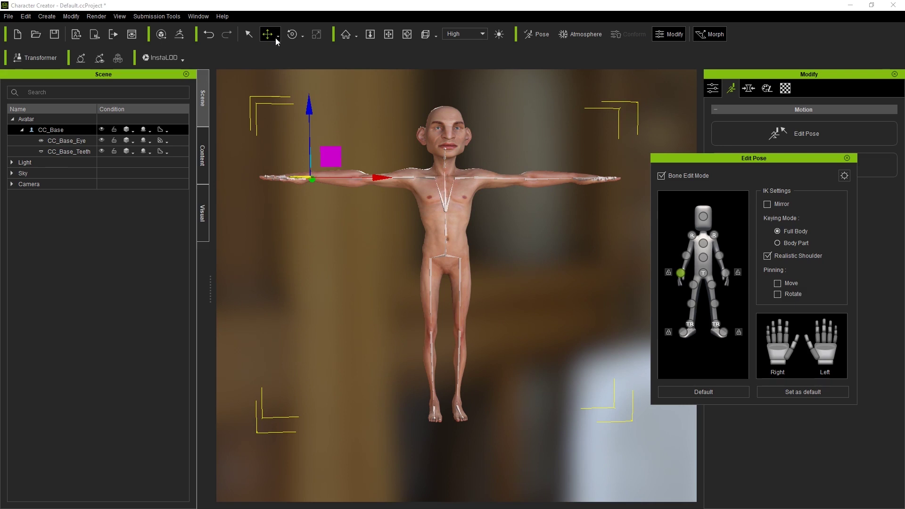
left_click(293, 36)
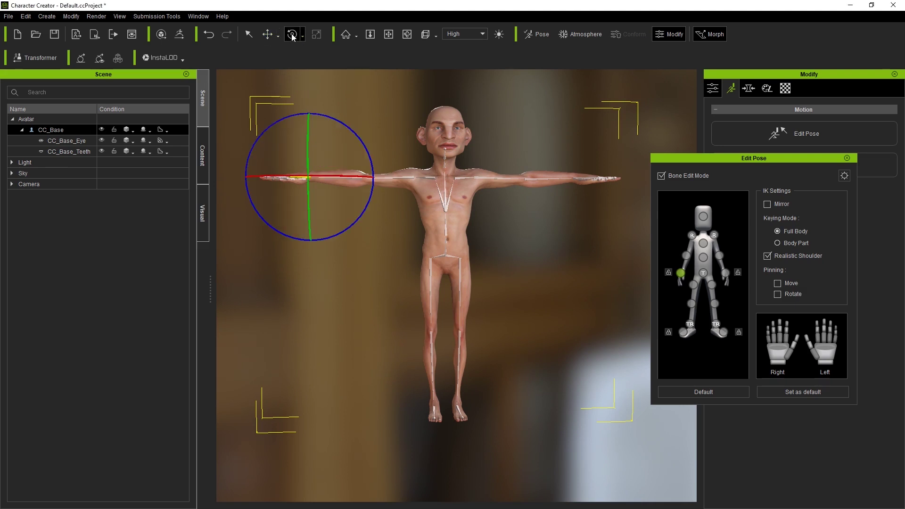
left_click_drag(345, 121, 401, 218)
left_click(268, 34)
right_click_drag(406, 217, 478, 214)
mouse_move(382, 210)
left_mouse_down()
mouse_move(406, 225)
mouse_move(408, 216)
mouse_move(389, 213)
left_mouse_up()
right_click_drag(366, 205, 448, 226)
right_click_drag(516, 192, 325, 204)
left_click_drag(417, 218, 386, 185)
right_click_drag(519, 234, 452, 207)
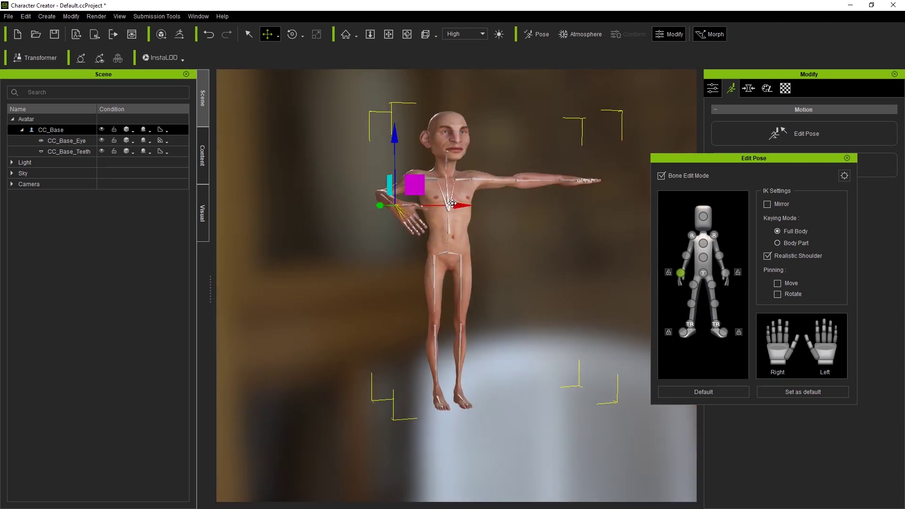
left_click_drag(453, 208, 400, 202)
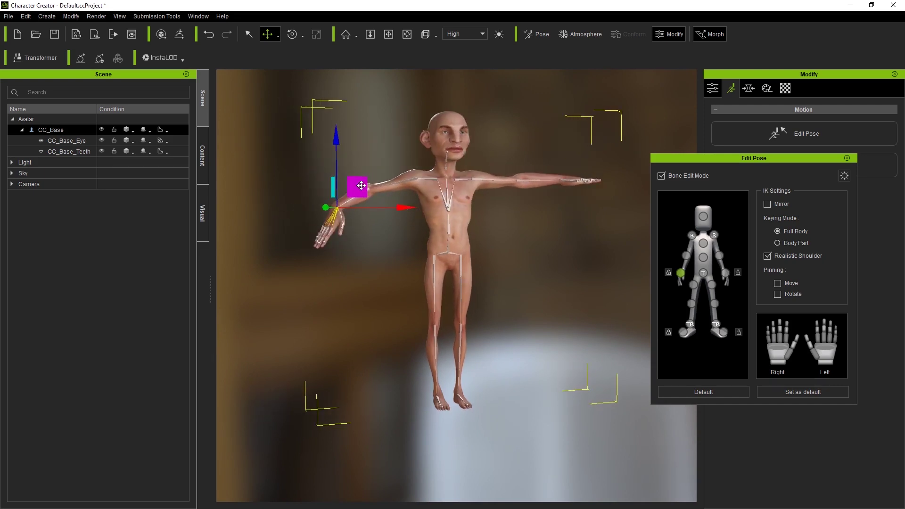
Rotate the right hand into line with its forearm and turn the head toward the avatar's left side
key("e")
left_click_drag(351, 169, 331, 208)
key("q")
left_click(706, 217)
key("e")
left_click_drag(435, 191, 473, 195)
Move the left hand down and inward to lower the left arm
left_click(725, 272)
key("w")
left_click_drag(570, 197, 532, 247)
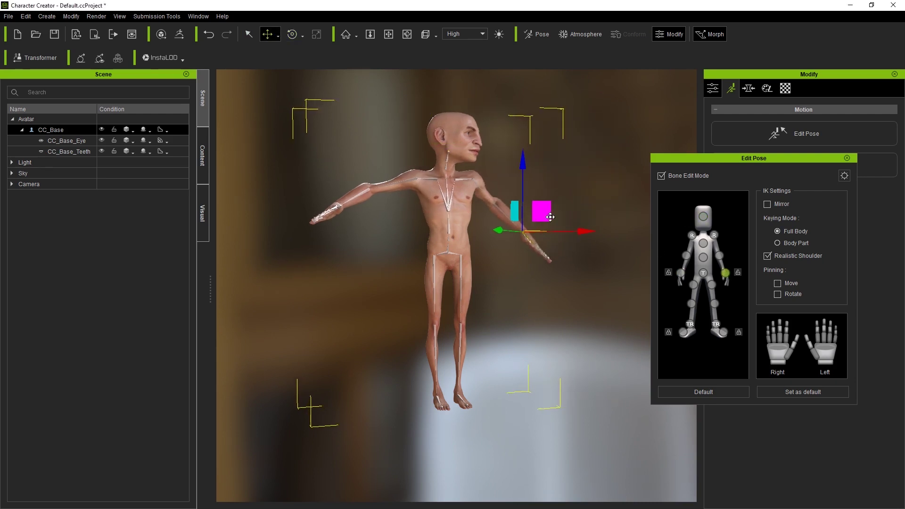
Move the right foot up and backward so the right knee bends and the avatar stands on its left leg
left_click(690, 325)
left_click_drag(457, 370, 407, 328)
key("e")
key("q")
key("w")
right_click_drag(406, 329, 434, 325)
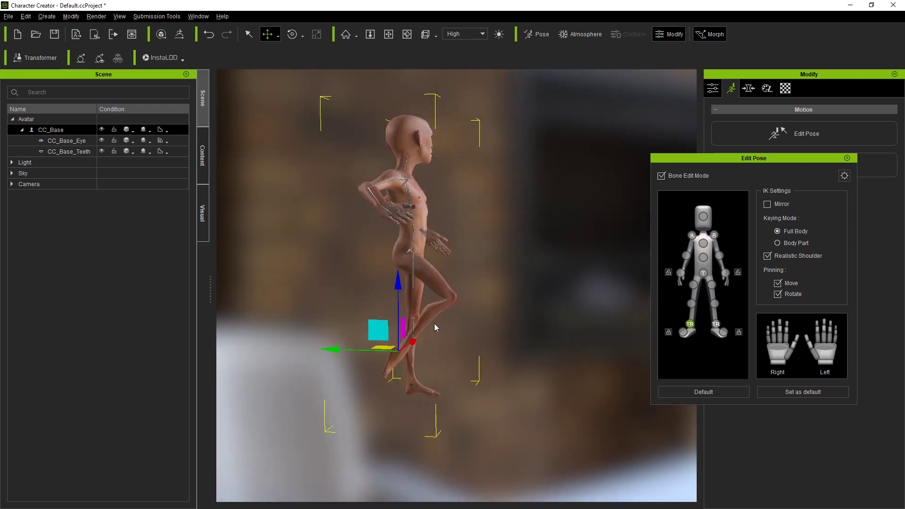
left_click_drag(377, 322, 299, 311)
key("q")
right_click_drag(299, 310, 469, 263)
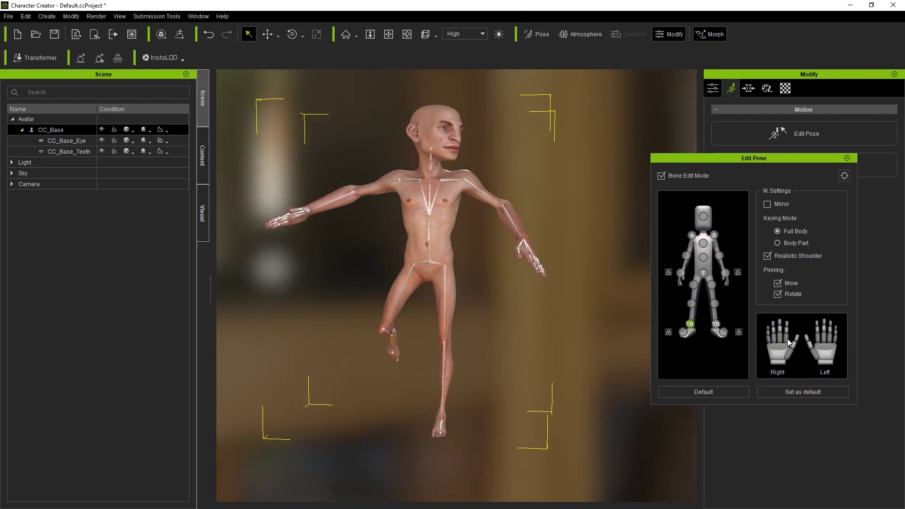
Bend the left index finger by rotating its base and middle joints
scroll(501, 255, "up", 5)
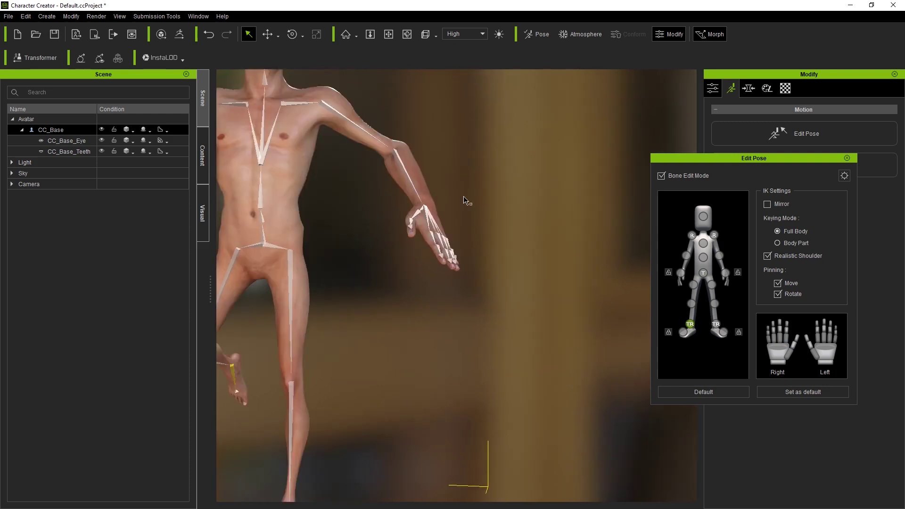
middle_click_drag(545, 201, 583, 208)
right_click_drag(517, 161, 491, 272)
middle_click_drag(491, 273, 543, 264)
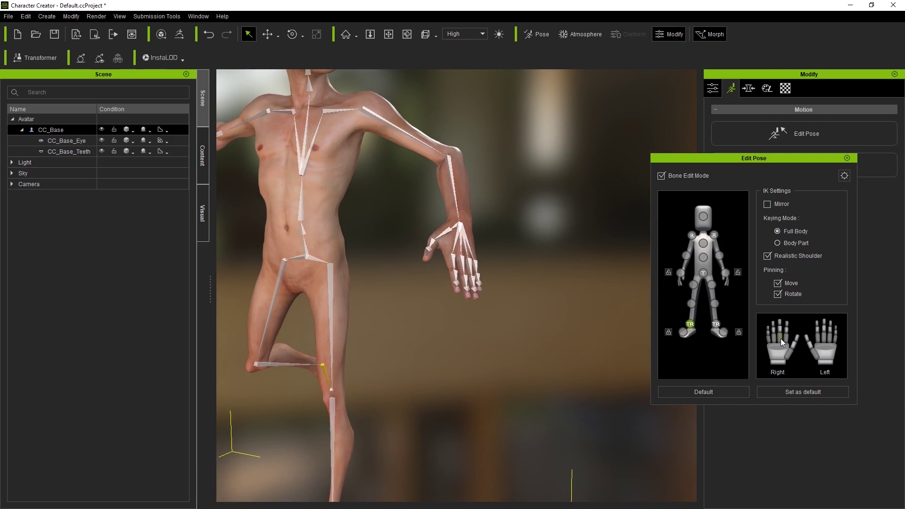
key("e")
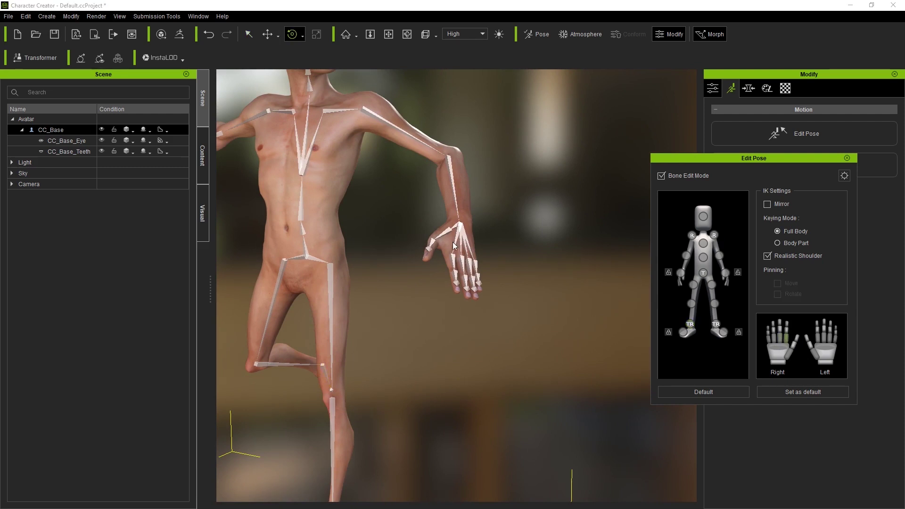
left_click(818, 339)
left_click_drag(486, 238, 490, 271)
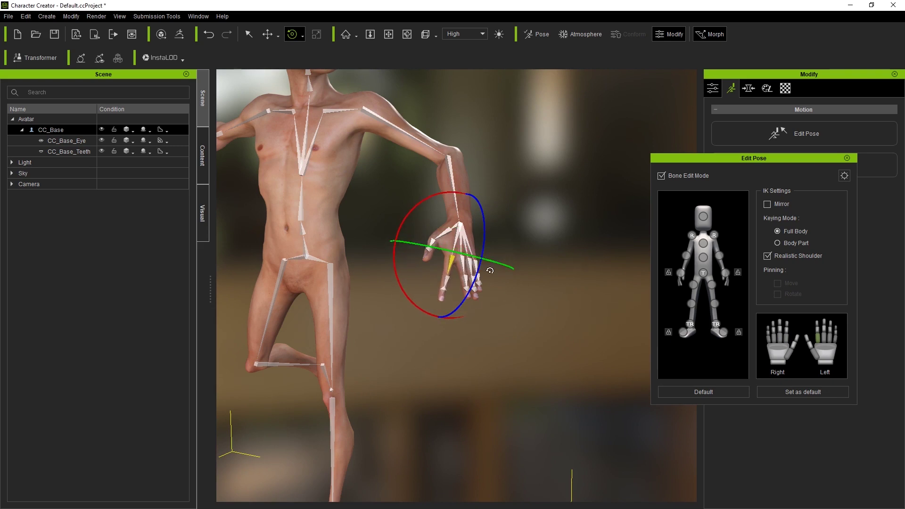
left_click(818, 332)
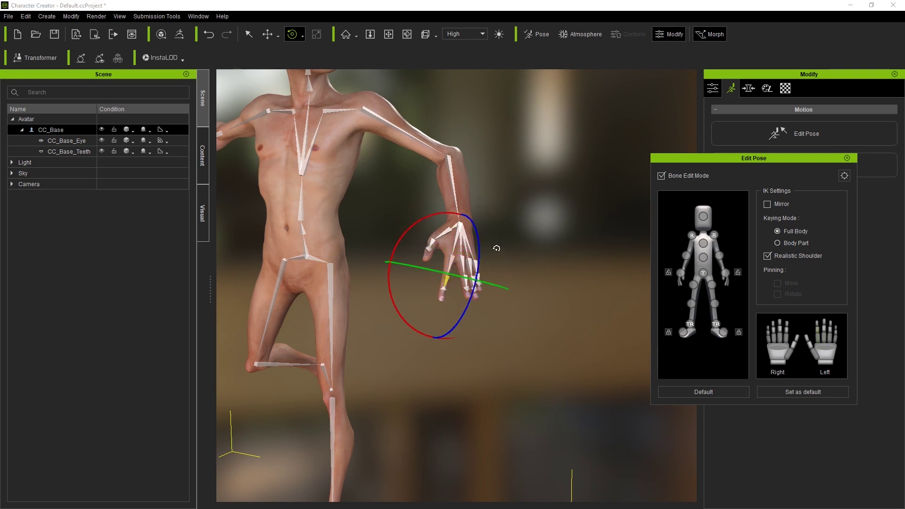
left_click_drag(478, 237, 481, 277)
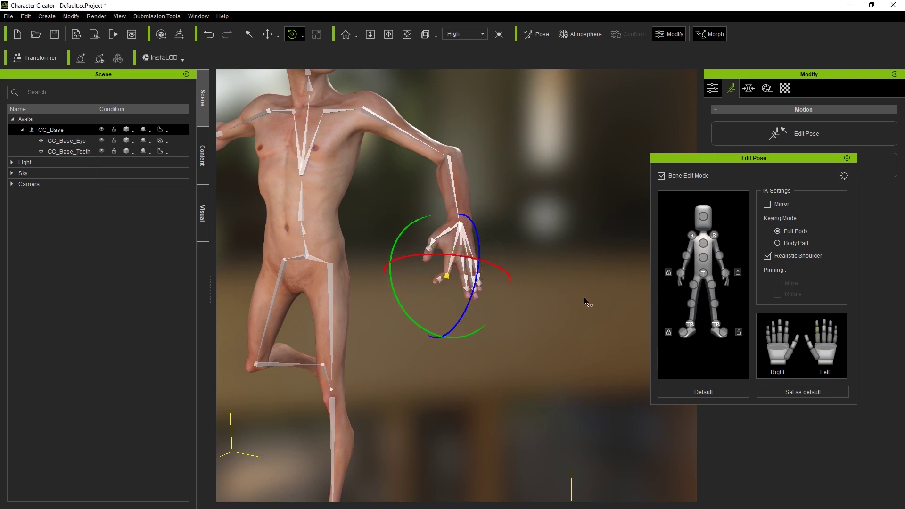
Rotate the left upper arm at the shoulder so the forearm and hand swing outward
key("q")
scroll(481, 249, "up", 2)
scroll(481, 249, "down", 5)
middle_click_drag(408, 250, 531, 245)
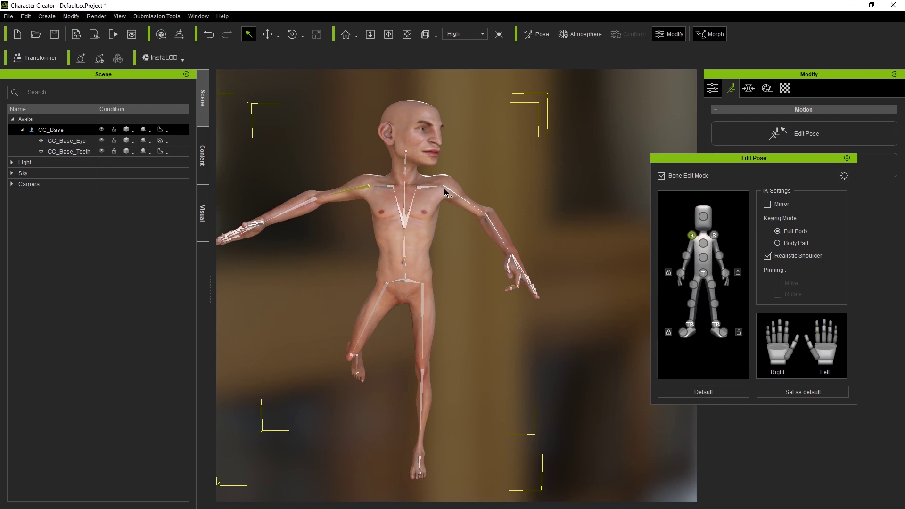
key("e")
left_click_drag(469, 180, 481, 165)
key("q")
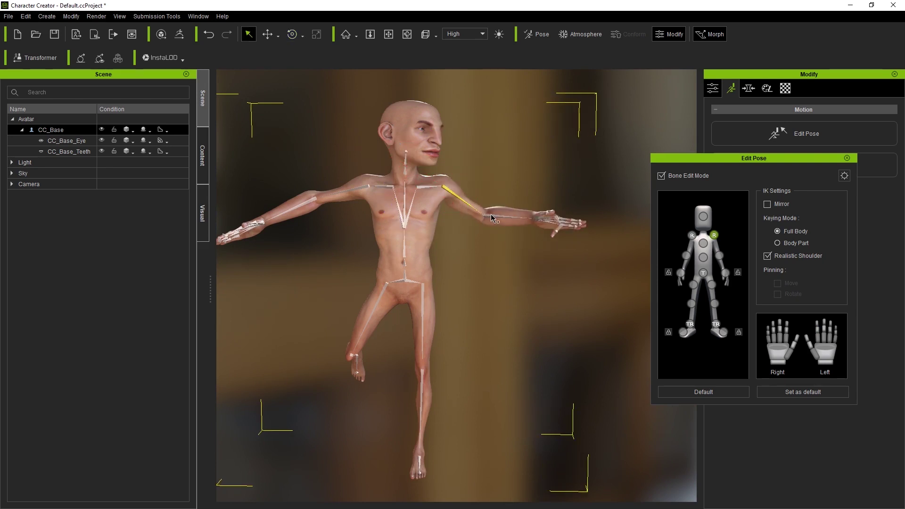
Rotate the left forearm slightly at the elbow to extend the arm further outward
left_click(492, 215)
key("e")
mouse_move(524, 202)
left_mouse_down()
mouse_move(516, 189)
mouse_move(529, 201)
mouse_move(520, 200)
left_mouse_up()
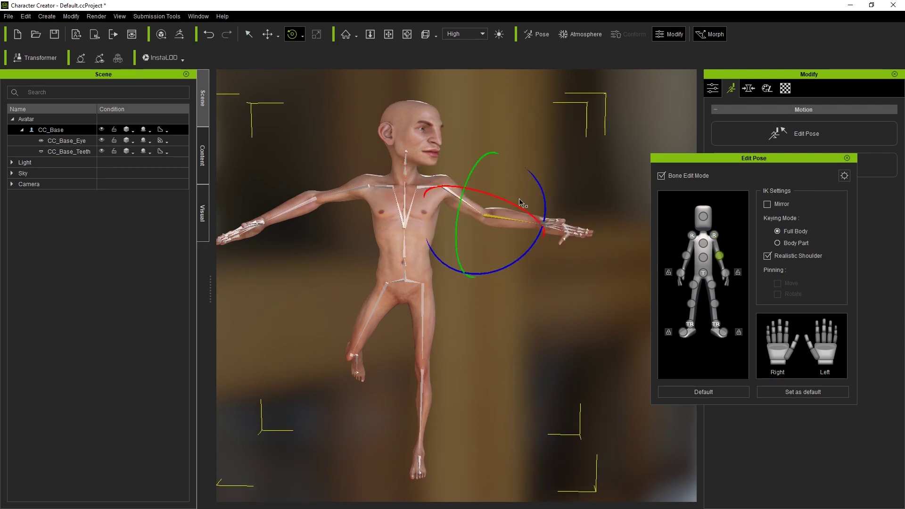
key("q")
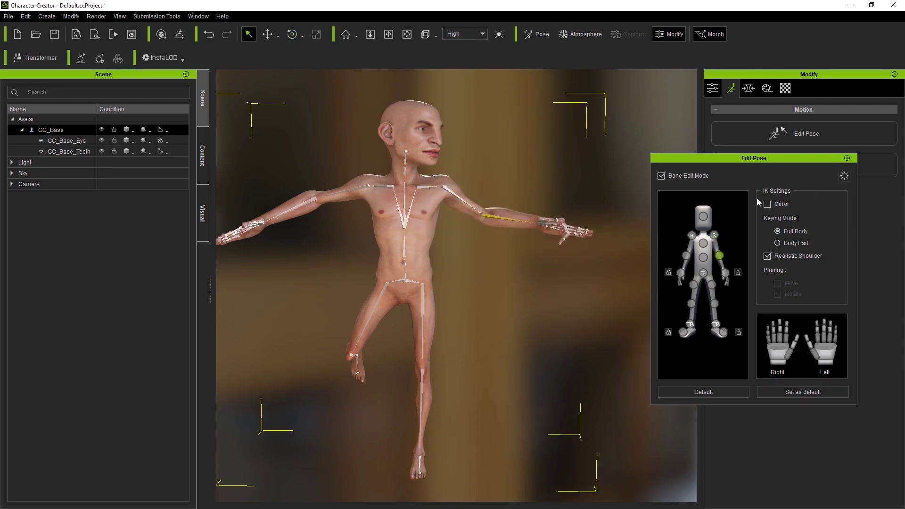
Close the pose editor and view the posed avatar without its bones
left_click(847, 159)
scroll(573, 262, "down", 1)
right_click_drag(493, 253, 572, 249)
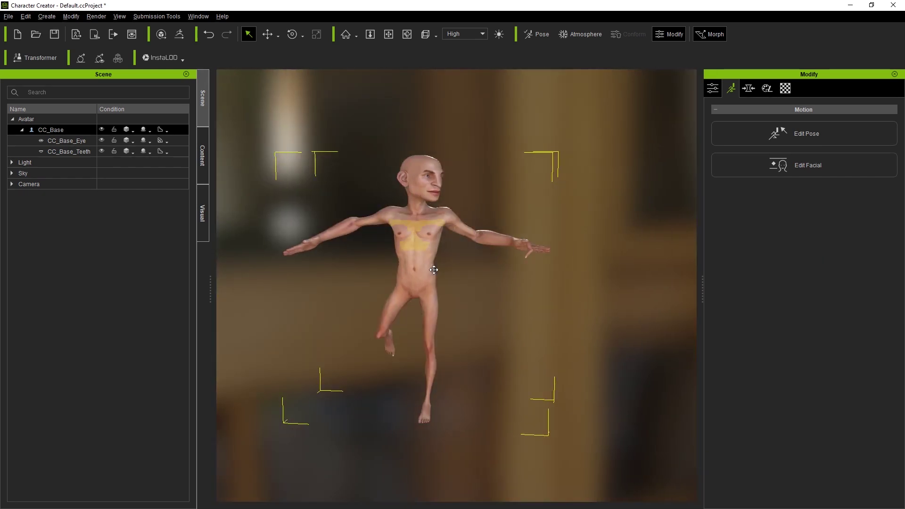
middle_click_drag(436, 267, 449, 262)
middle_click_drag(424, 222, 430, 224)
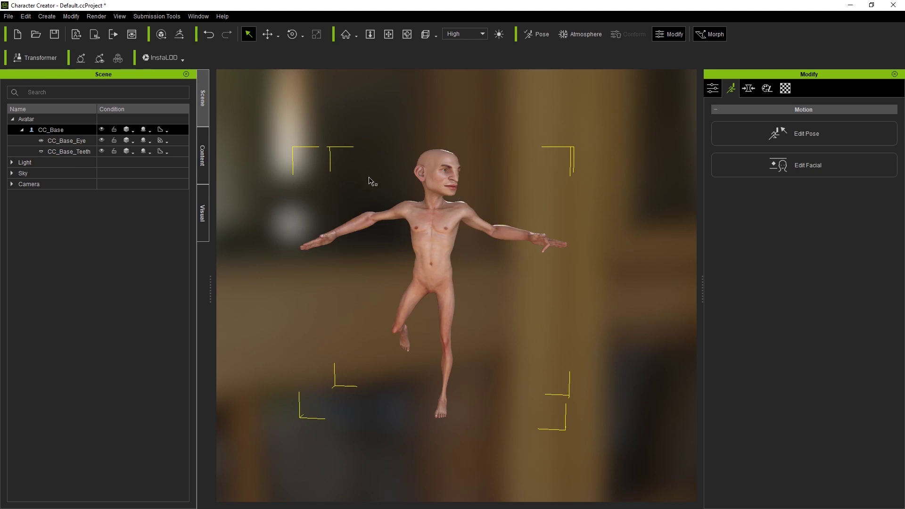
Open the custom body motion presets and apply the big body pose to the avatar
scroll(381, 156, "up", 2)
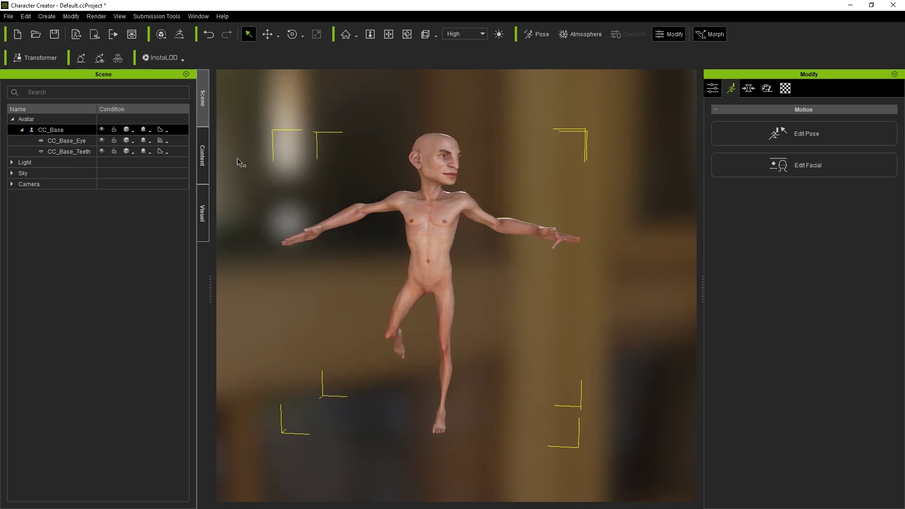
left_click(203, 155)
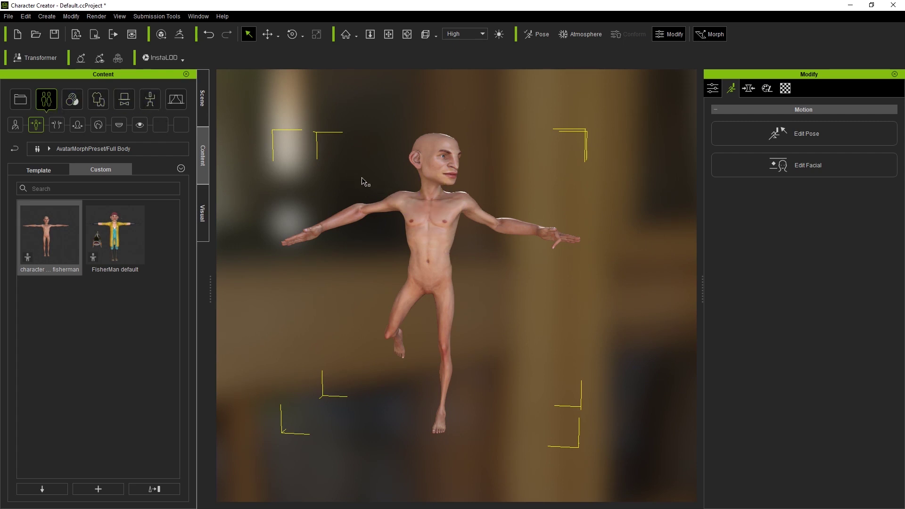
left_click(150, 100)
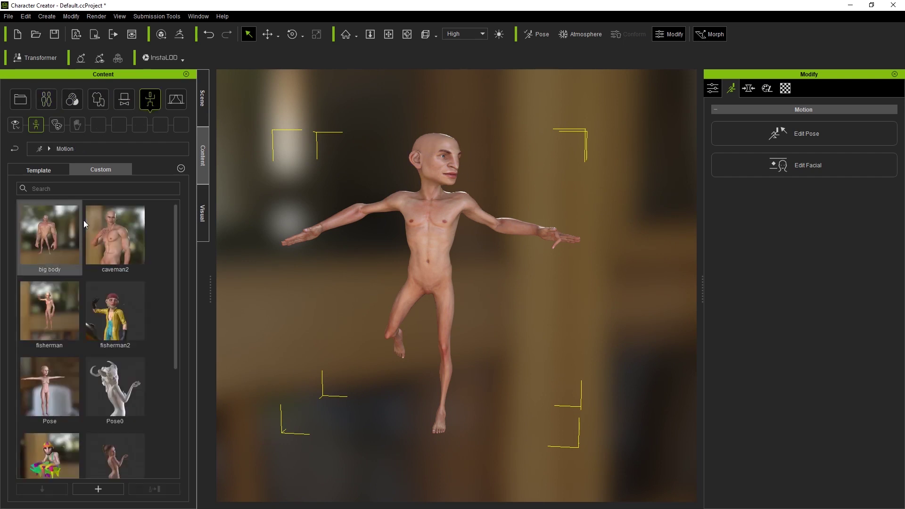
scroll(141, 295, "down", 3)
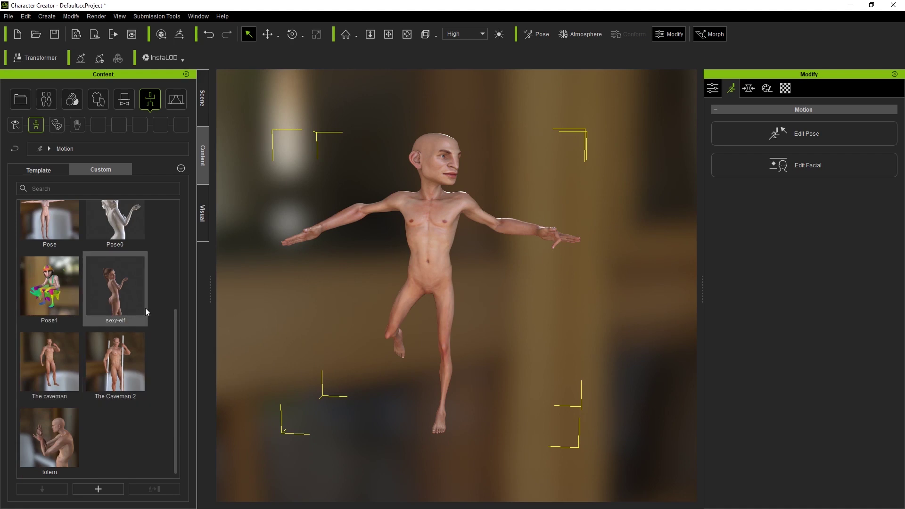
scroll(142, 301, "up", 3)
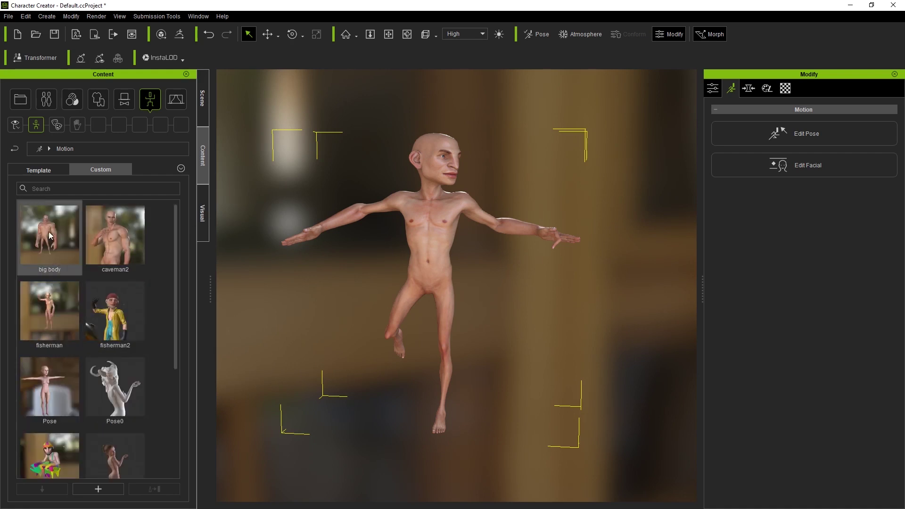
left_click_drag(56, 226, 412, 184)
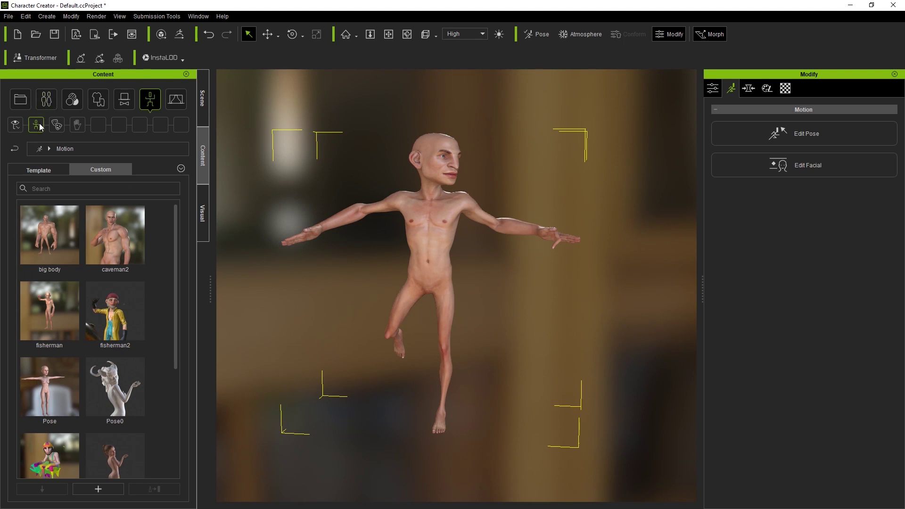
left_click_drag(47, 217, 437, 203)
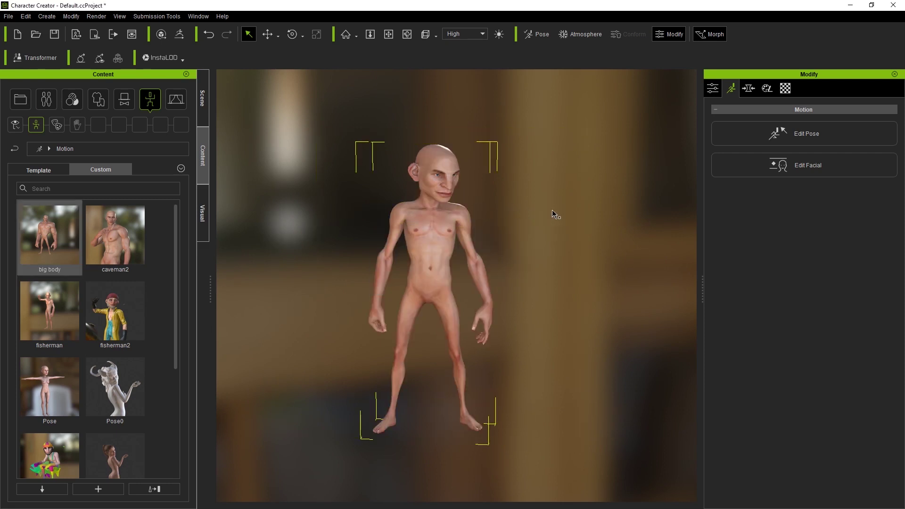
Examine the avatar in the big body pose from several angles, including its head and arms
right_click_drag(533, 226, 522, 227)
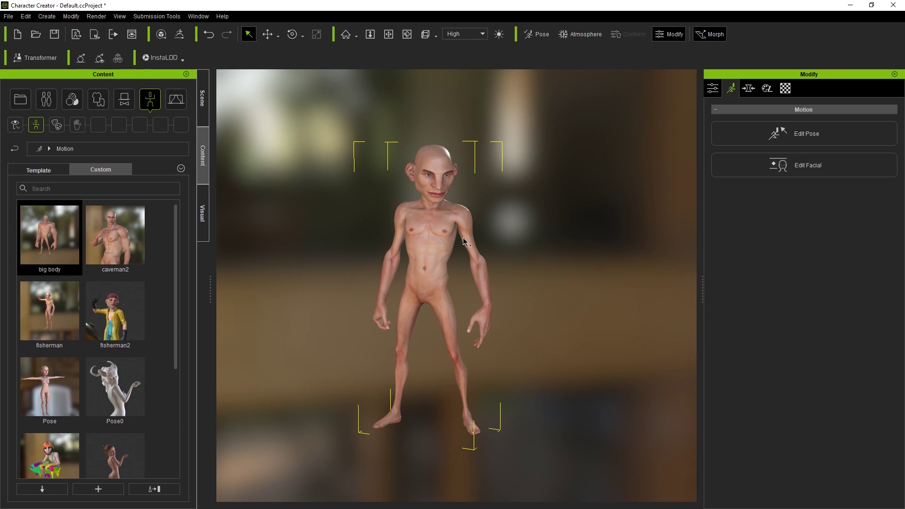
right_click_drag(366, 248, 423, 260)
right_click_drag(556, 241, 415, 189)
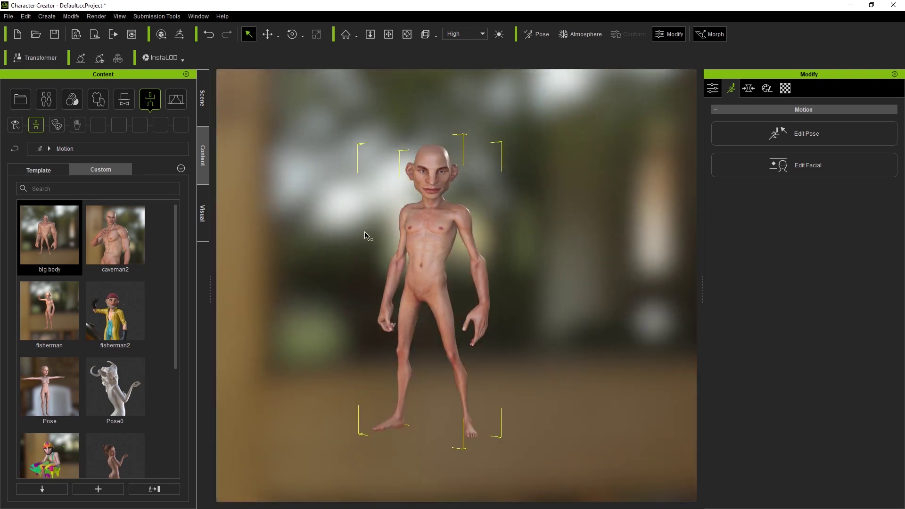
scroll(435, 233, "up", 3)
scroll(448, 154, "up", 1)
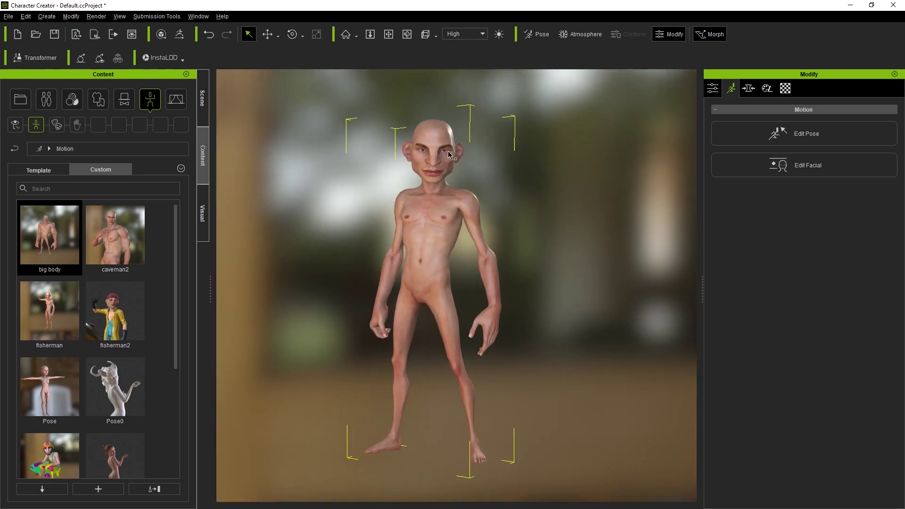
right_click_drag(448, 151, 564, 226)
right_click_drag(553, 258, 473, 280)
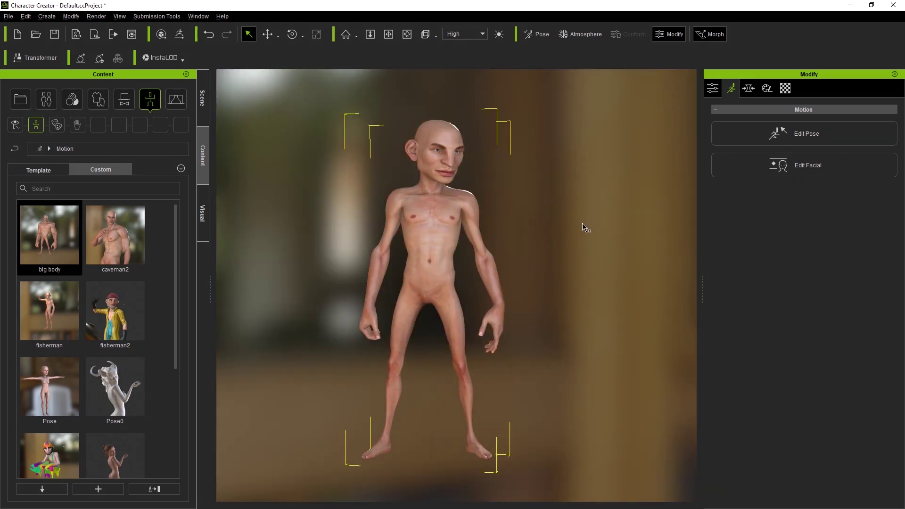
right_click_drag(586, 228, 517, 238)
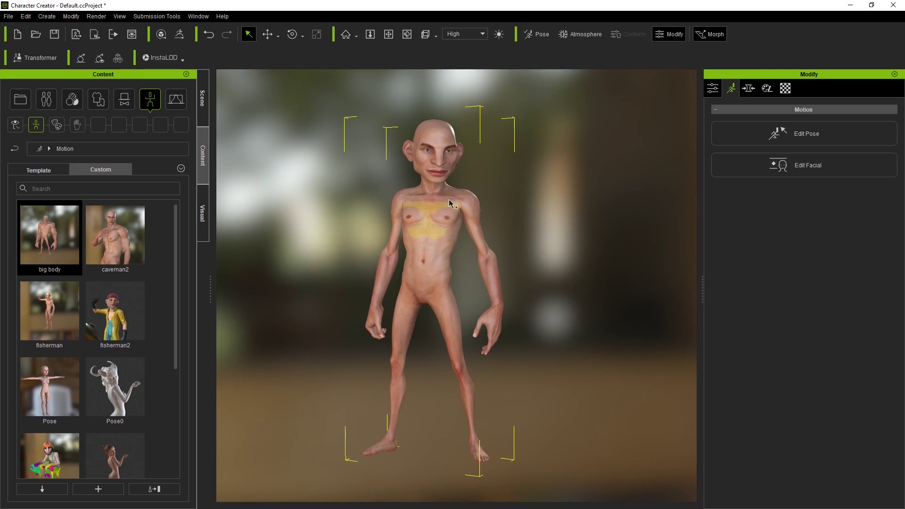
right_click_drag(548, 221, 312, 182)
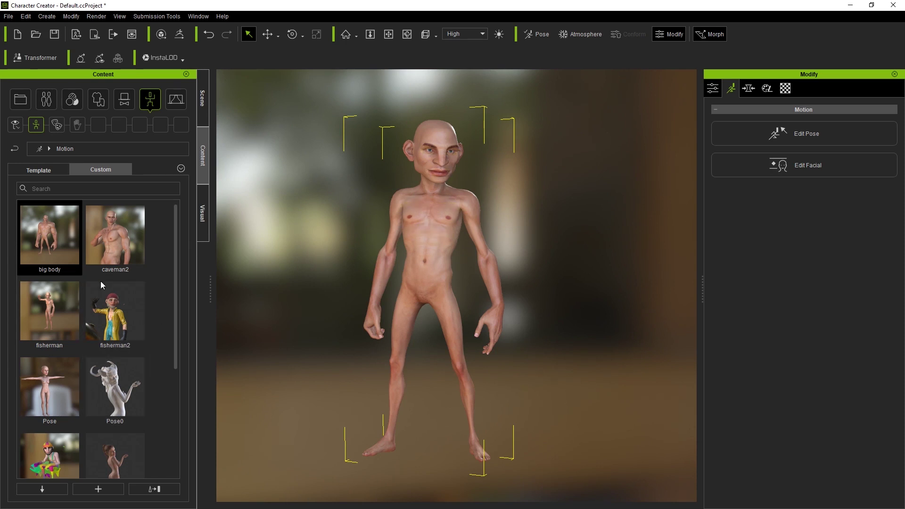
Try the custom totem pose on the avatar and inspect its raised arms and hands up close
scroll(109, 333, "down", 3)
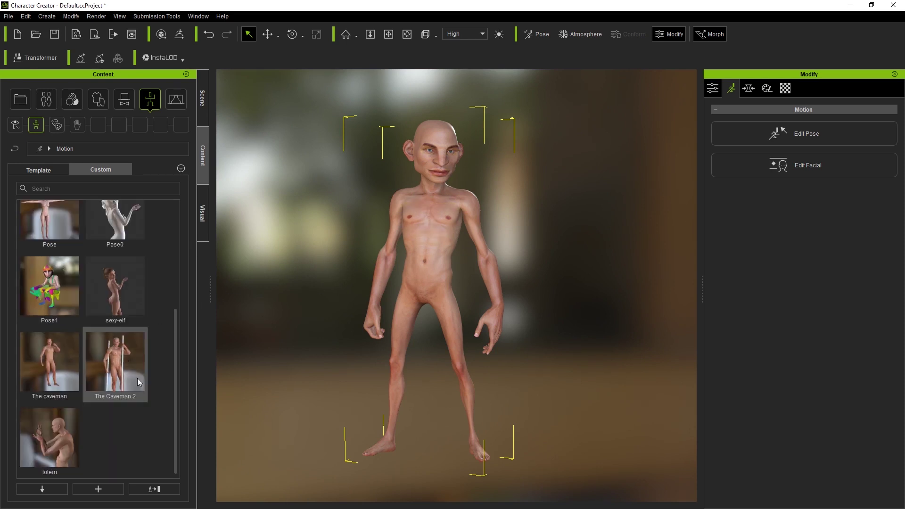
left_click_drag(73, 454, 412, 248)
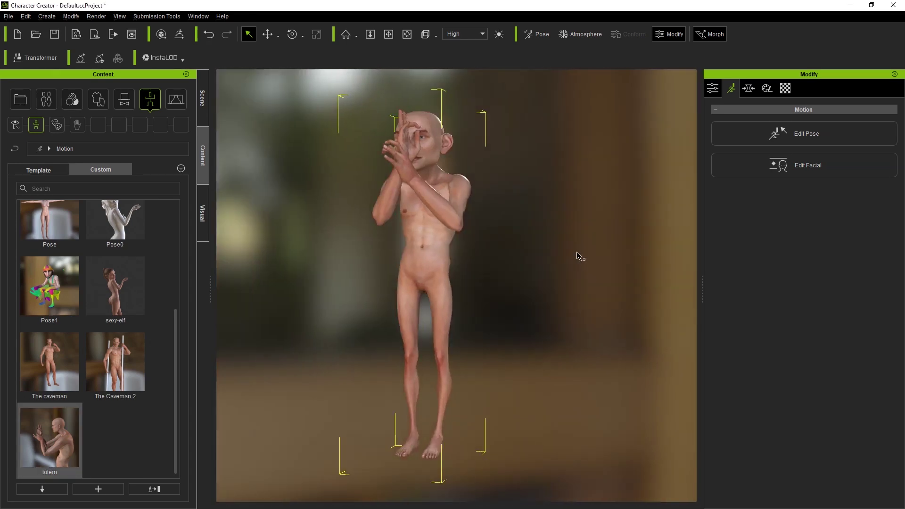
right_click_drag(577, 255, 751, 244)
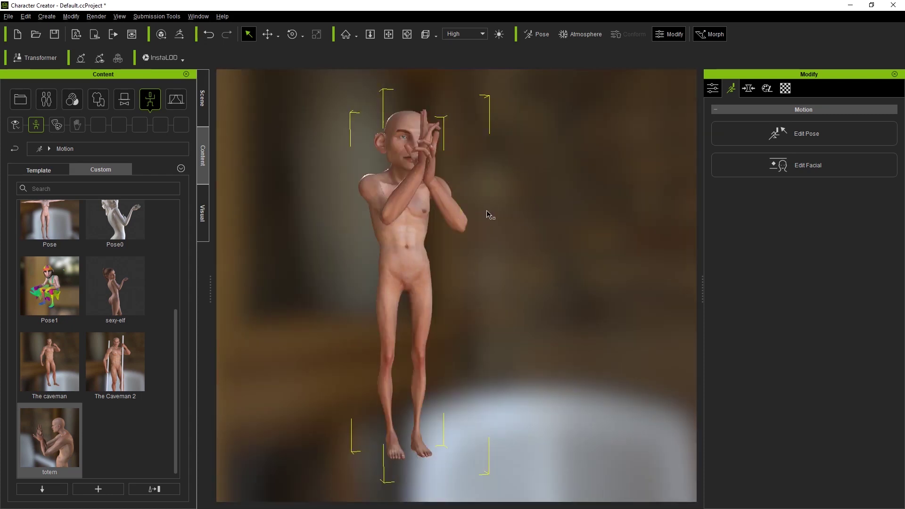
scroll(546, 304, "up", 3)
scroll(442, 268, "up", 3)
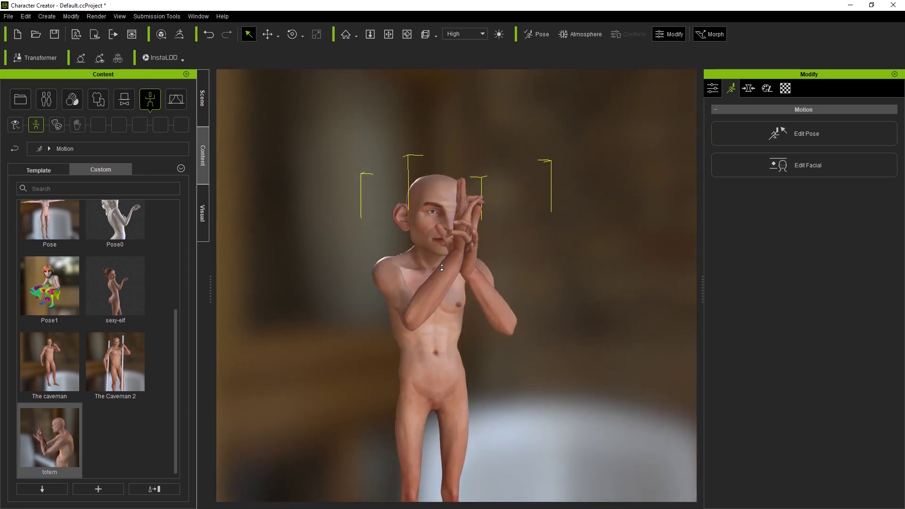
scroll(442, 268, "up", 1)
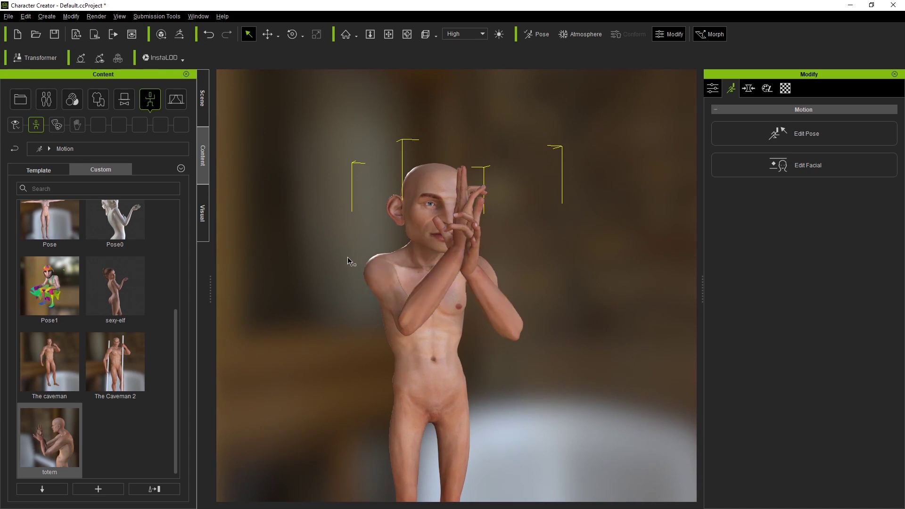
scroll(479, 358, "up", 1)
scroll(512, 323, "up", 1)
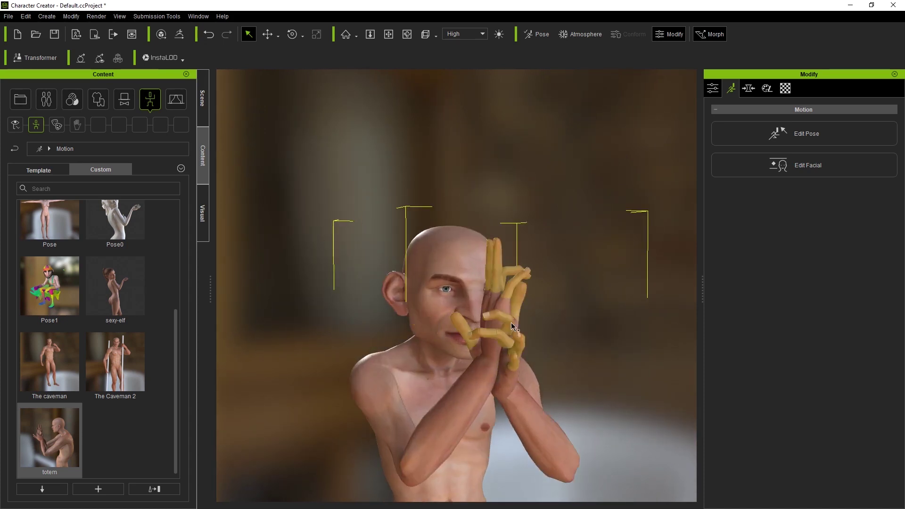
right_click_drag(611, 316, 626, 351)
middle_click_drag(589, 262, 571, 255)
right_click_drag(613, 262, 660, 275)
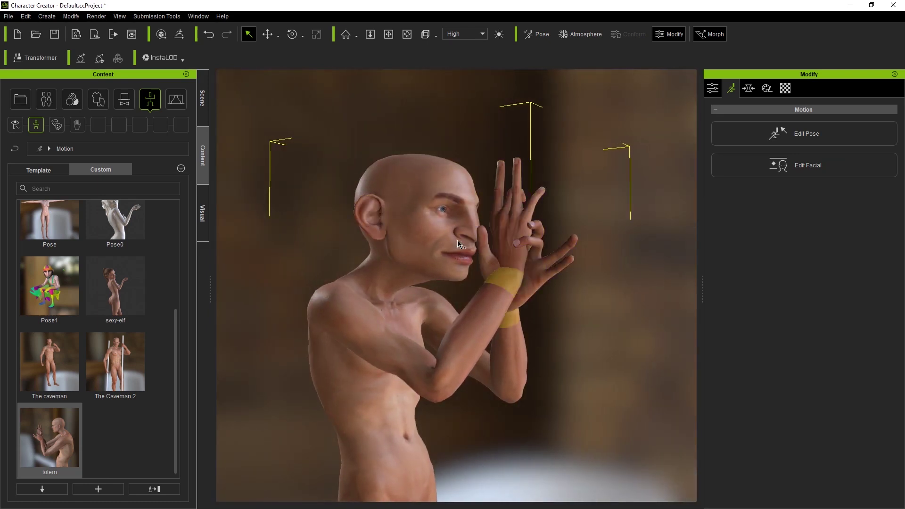
Switch the avatar from the totem pose back to the big body pose and view its full figure
scroll(52, 301, "up", 3)
left_click_drag(49, 234, 448, 263)
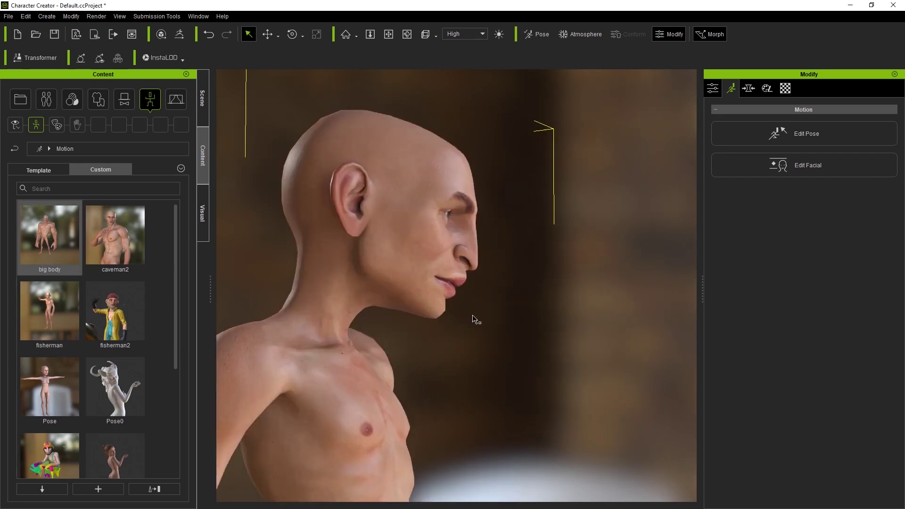
scroll(479, 307, "down", 6)
middle_click_drag(529, 370, 455, 248)
right_click_drag(455, 248, 331, 266)
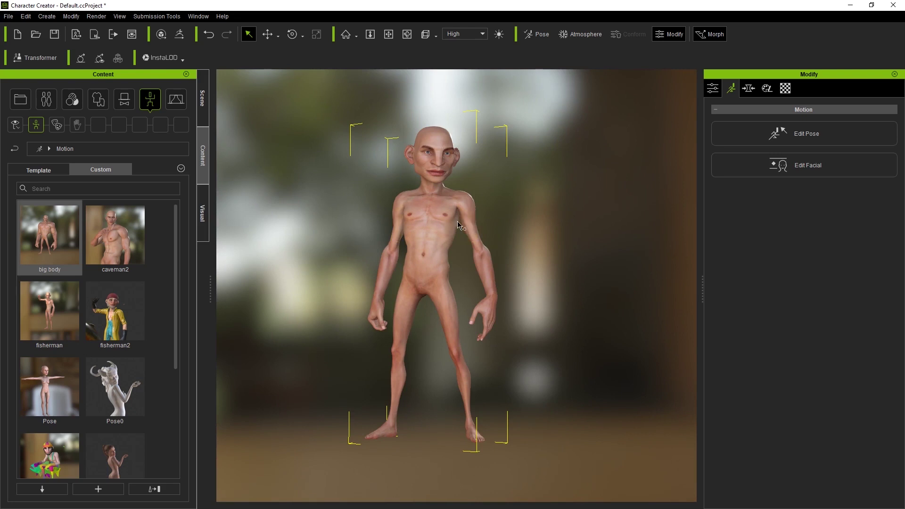
middle_click_drag(554, 178, 560, 205)
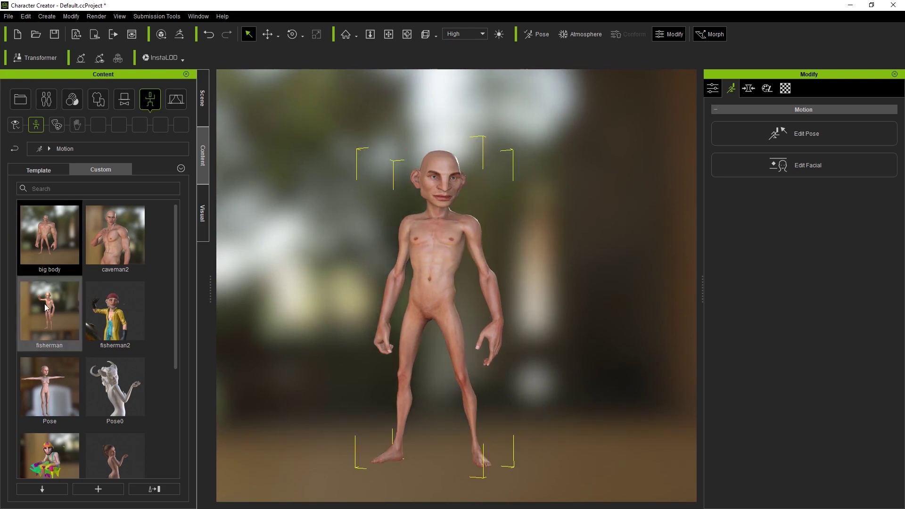
Try the custom fisherman pose on the avatar and view it from different angles
left_click_drag(47, 301, 423, 251)
right_click_drag(567, 218, 629, 283)
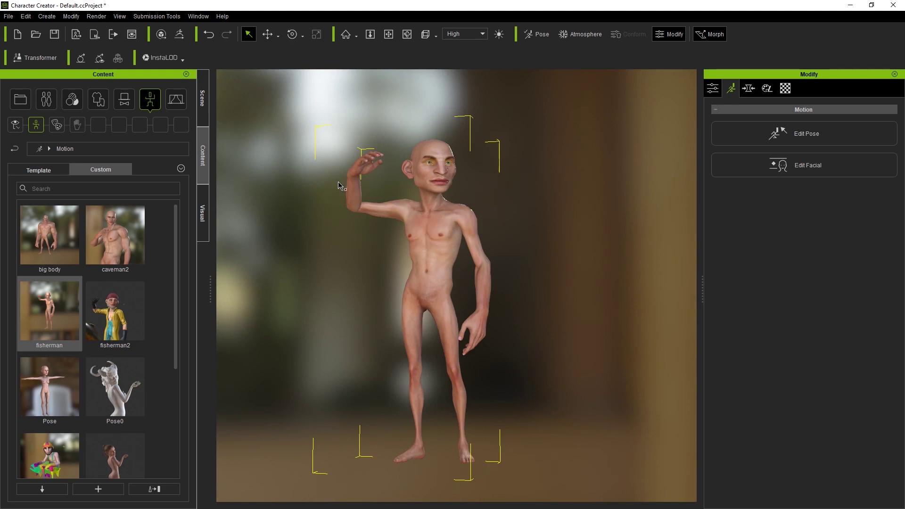
left_click_drag(439, 202, 381, 204, "alt")
left_click_drag(293, 197, 423, 224, "alt")
Return the avatar to the big body pose, rotate its head slightly in the pose editor, and close the editor
left_click_drag(50, 235, 412, 235)
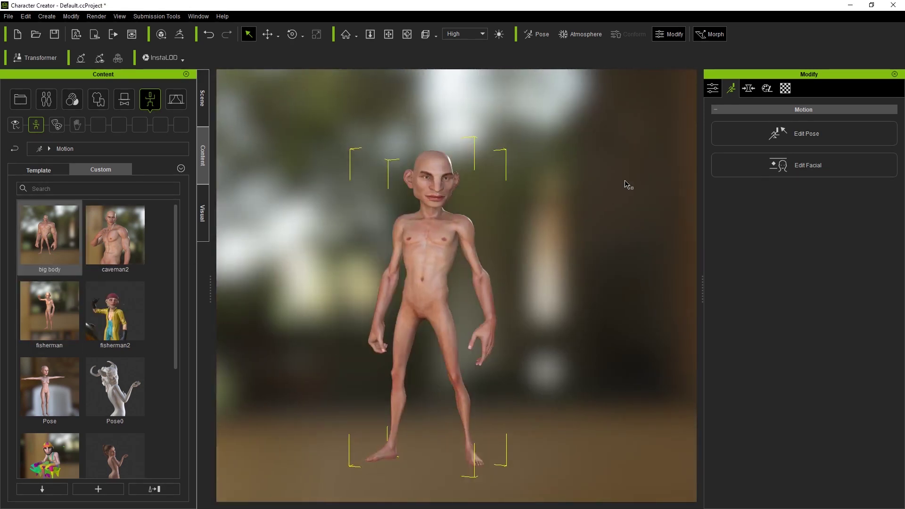
left_click(812, 135)
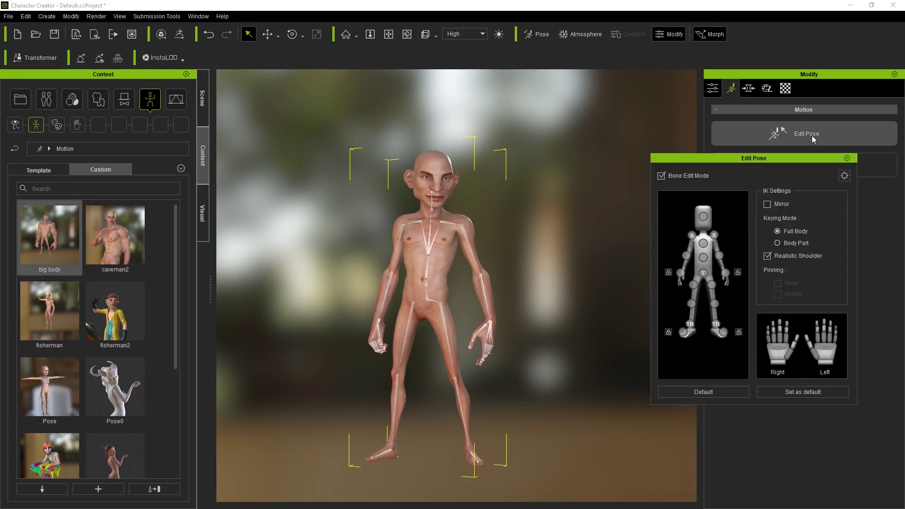
left_click(701, 216)
key("e")
left_click_drag(458, 191, 447, 186)
key("q")
right_click_drag(503, 219, 546, 237)
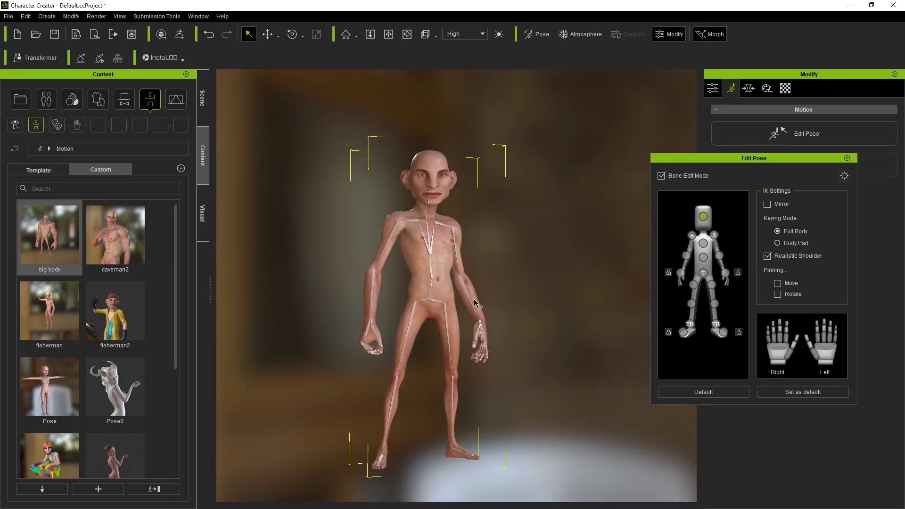
left_click(848, 159)
middle_click_drag(568, 274, 588, 256)
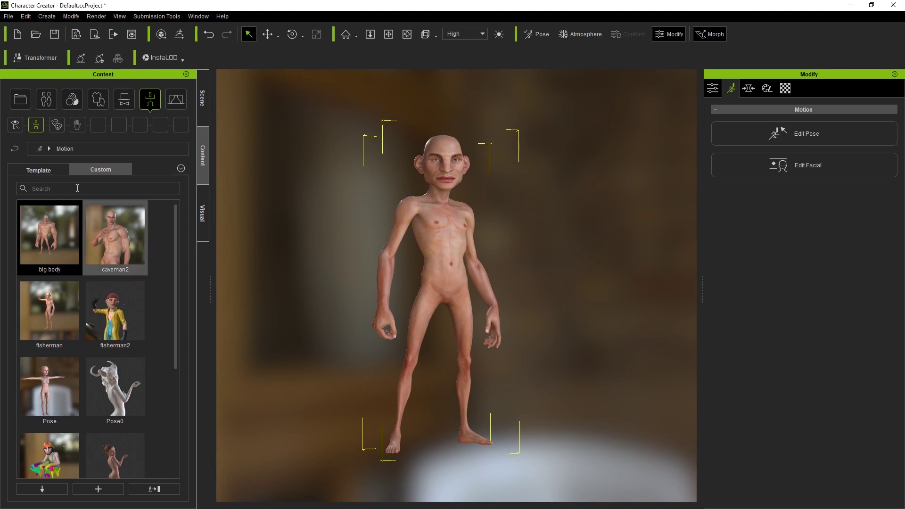
right_click_drag(530, 267, 448, 281)
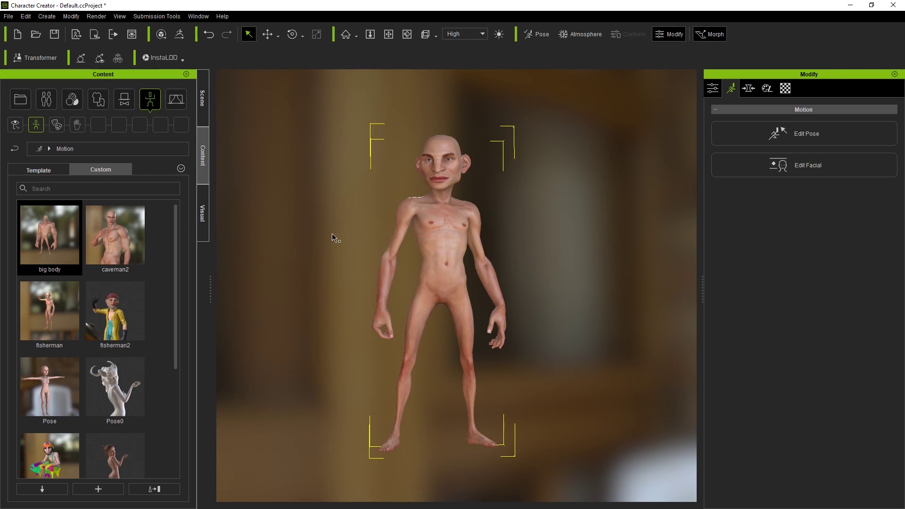
right_click_drag(570, 266, 560, 269)
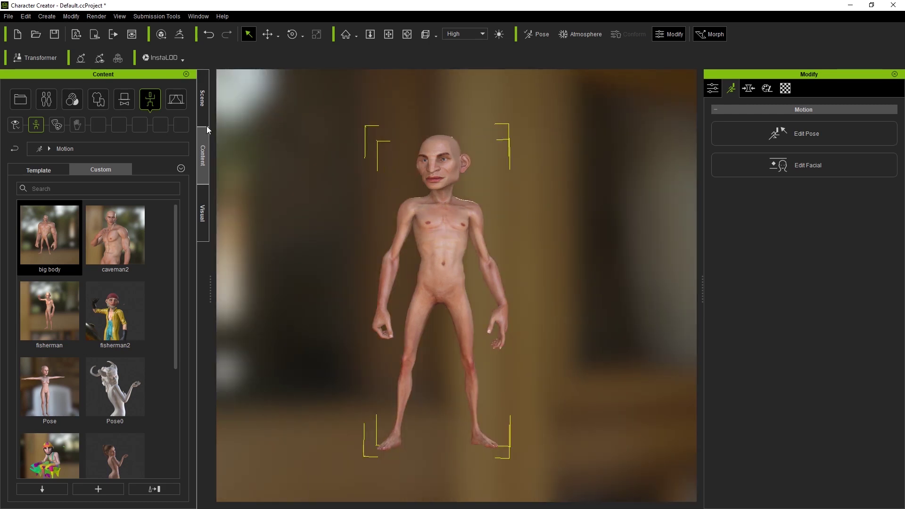
Send the avatar's body, eye and teeth meshes to ZBrush through GoZ with the Relink template and Use Current Pose enabled
left_click(204, 101)
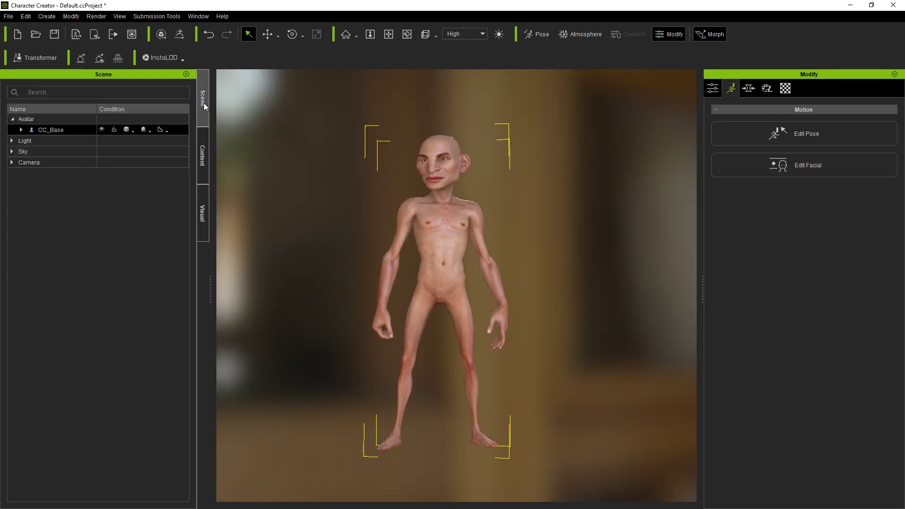
left_click(21, 130)
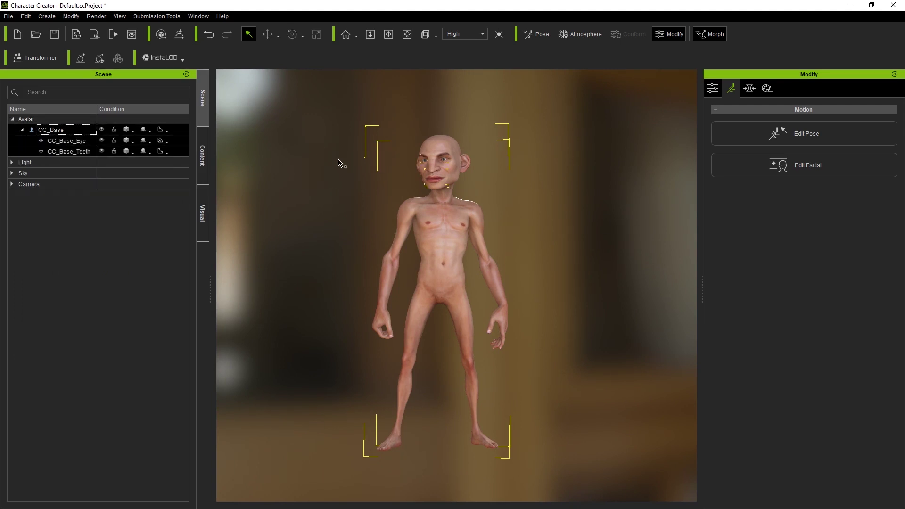
left_click(180, 35)
left_click(319, 152)
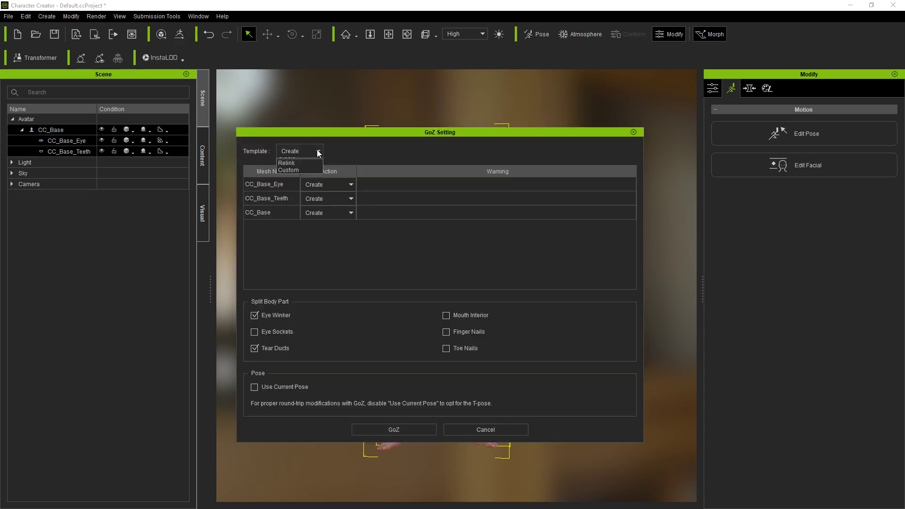
left_click(303, 168)
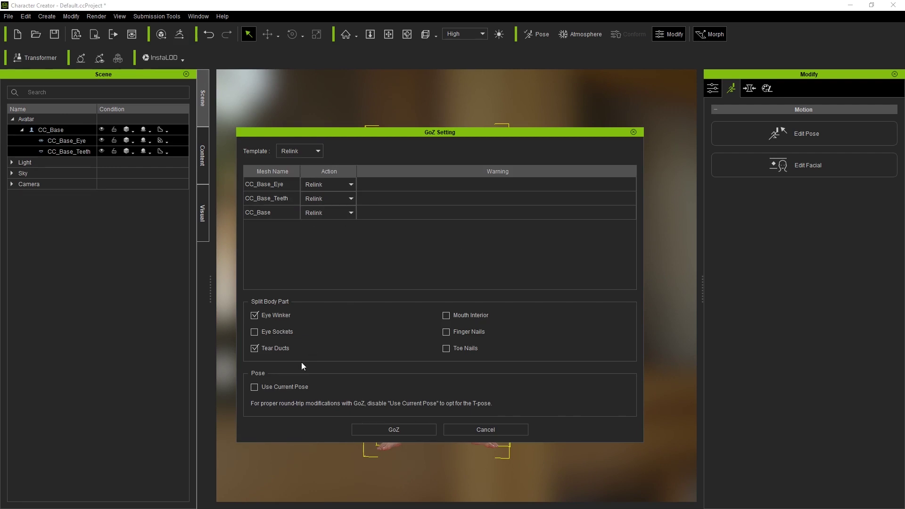
left_click(261, 387)
left_click(394, 430)
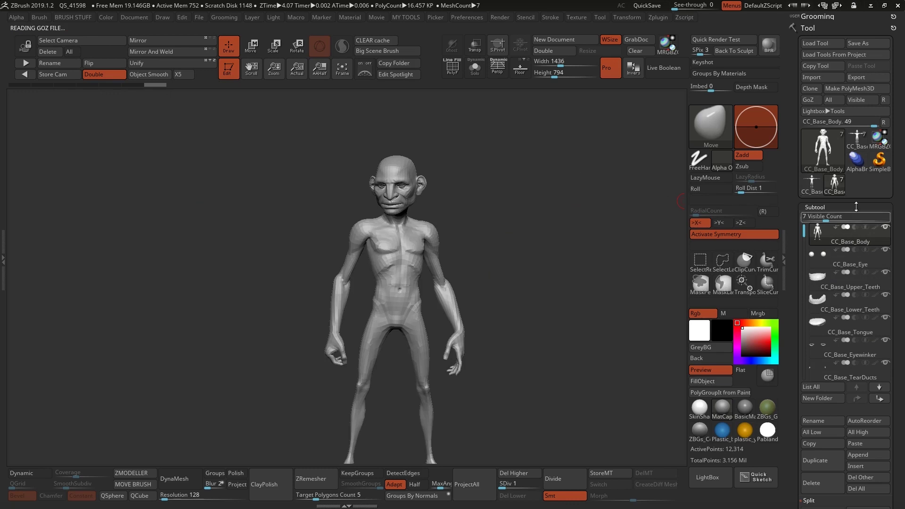
left_click_drag(533, 194, 555, 216)
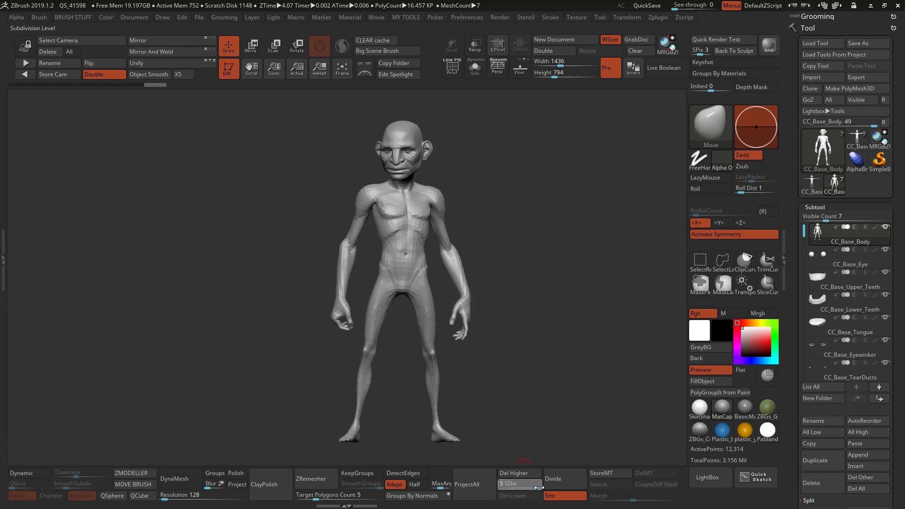
Examine the posed avatar at subdivision level 5 from the side and front, including its head and upper body
right_click_drag(361, 217, 413, 230, "ctrl")
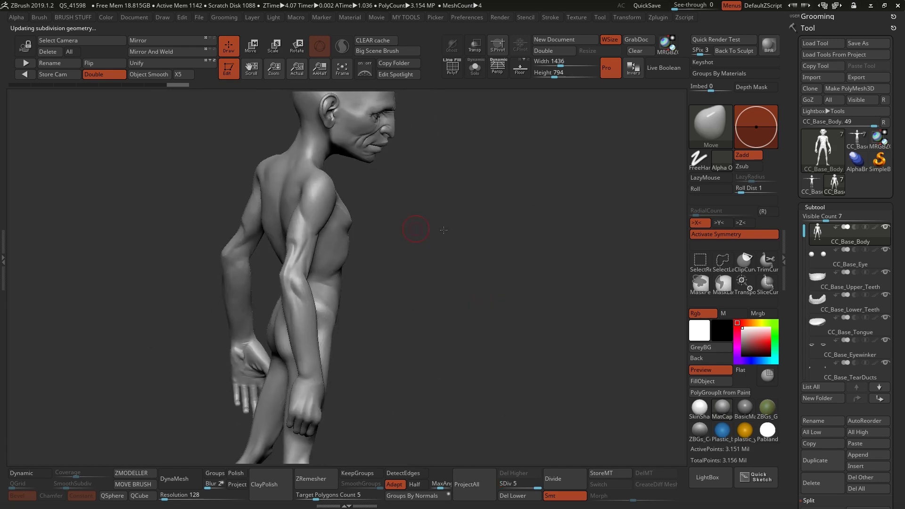
left_click_drag(444, 230, 476, 235)
left_click_drag(361, 233, 511, 233)
mouse_move(507, 198)
left_mouse_down()
mouse_move(527, 203)
mouse_move(507, 200)
left_mouse_up()
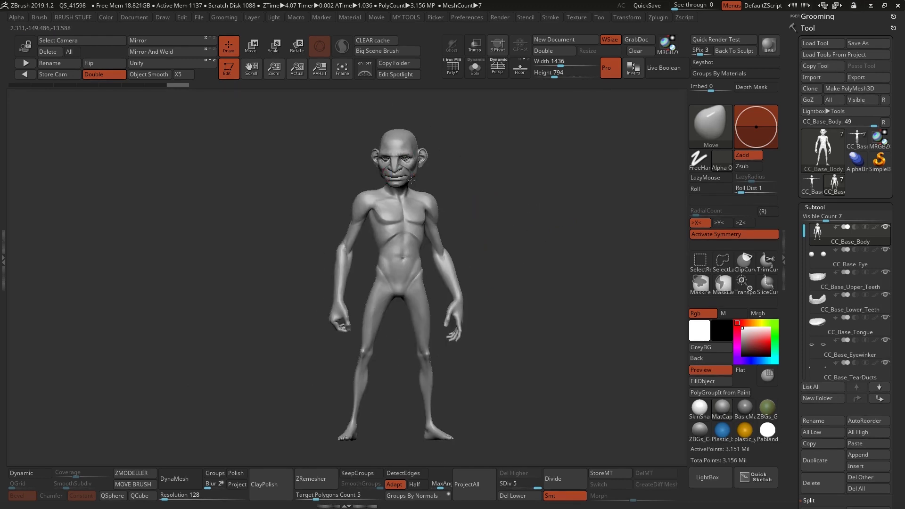
right_click_drag(412, 179, 426, 270, "ctrl")
left_click_drag(426, 270, 415, 273)
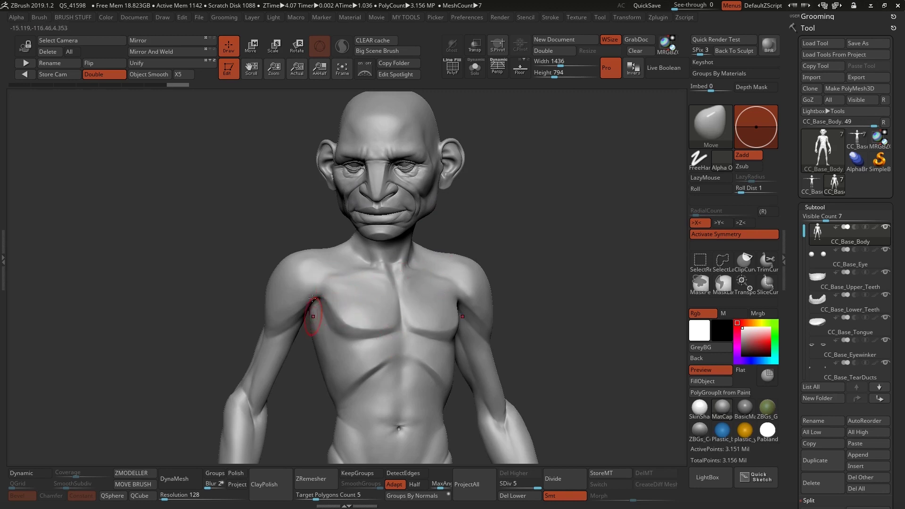
Inspect the posed avatar's chest, shoulders, armpits and back up close for deformation from several angles
right_click_drag(329, 315, 321, 248, "alt")
left_click_drag(504, 253, 368, 255)
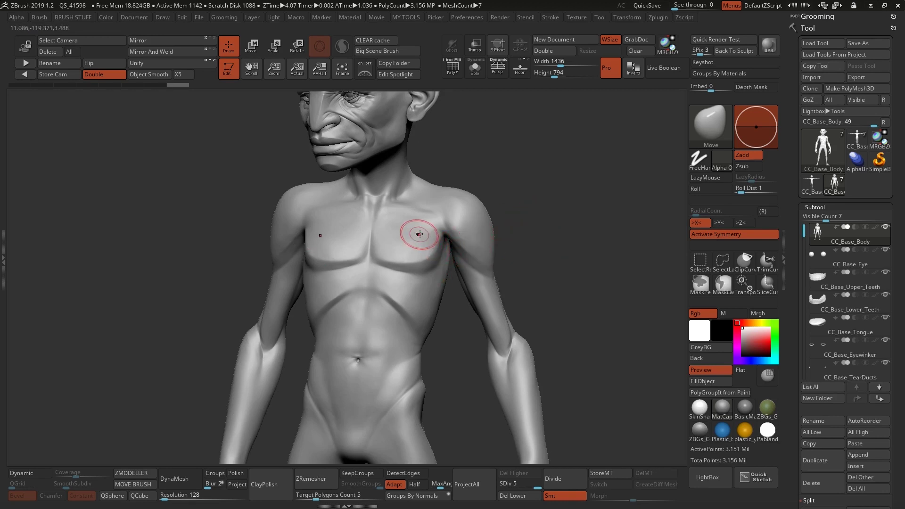
right_click_drag(416, 249, 490, 250)
left_click_drag(315, 248, 297, 268)
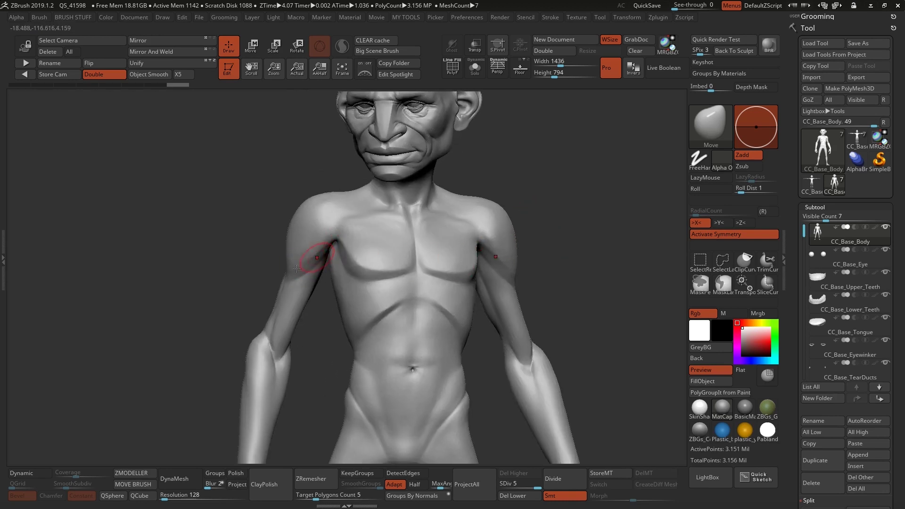
right_click_drag(317, 259, 392, 223)
right_click_drag(394, 254, 439, 254)
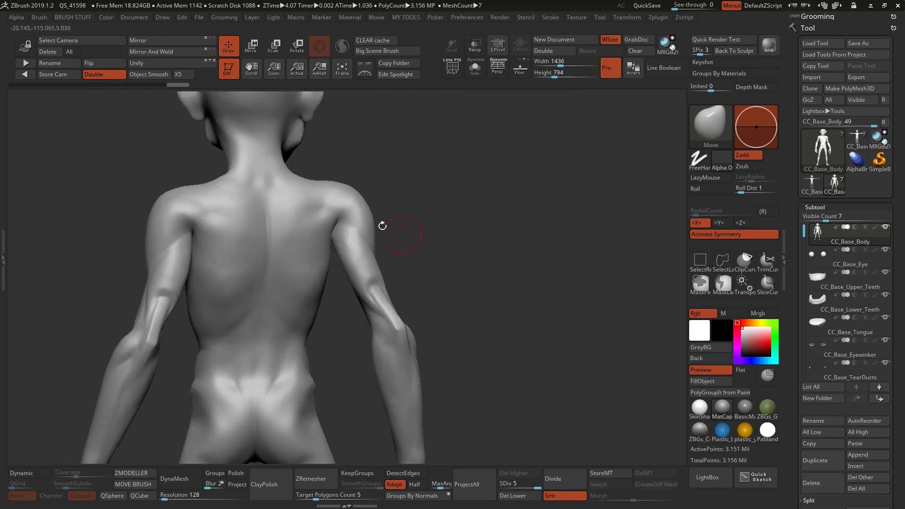
mouse_move(343, 221)
right_mouse_down("alt")
mouse_move(493, 211)
mouse_move(472, 202)
right_mouse_up("alt")
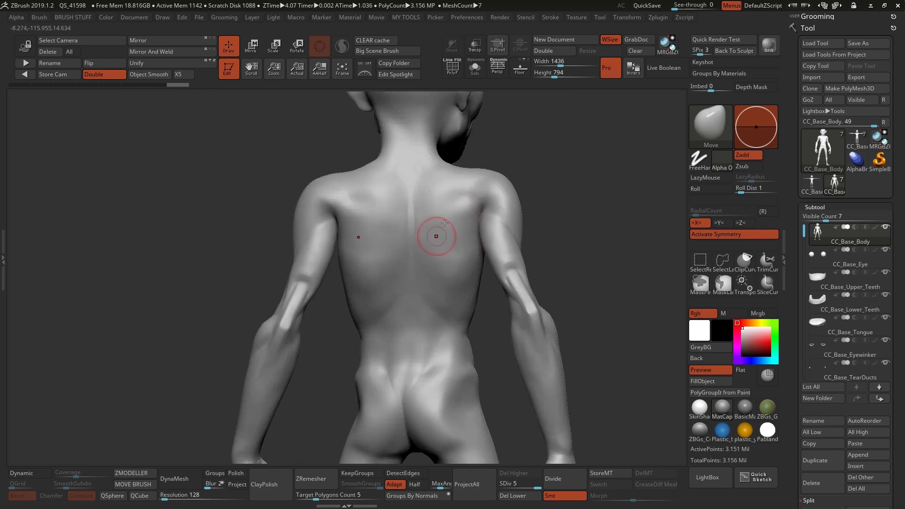
mouse_move(447, 203)
left_mouse_down()
mouse_move(436, 202)
mouse_move(485, 187)
mouse_move(485, 166)
left_mouse_up()
right_click_drag(475, 201, 474, 260)
right_click_drag(396, 237, 506, 235)
right_click_drag(405, 232, 394, 233)
mouse_move(448, 236)
right_mouse_down()
mouse_move(436, 235)
mouse_move(447, 239)
right_mouse_up()
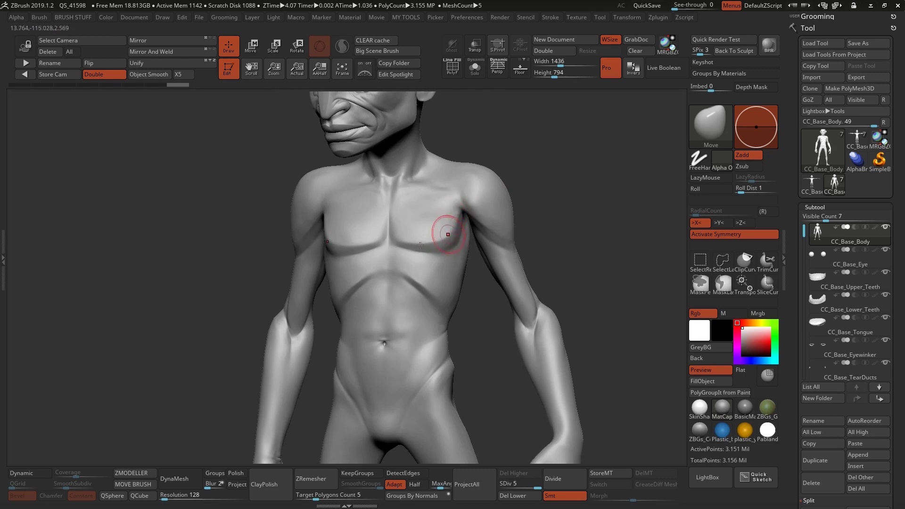
Inspect the avatar's forearms, hands and legs, and view the full posed figure from the front
right_click_drag(465, 309, 457, 283, "ctrl")
right_click_drag(547, 307, 537, 250, "alt")
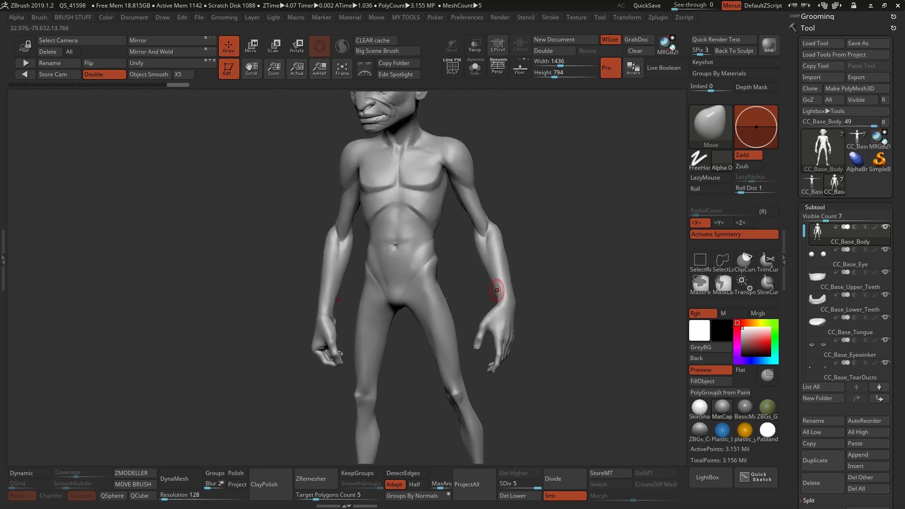
right_click_drag(445, 293, 470, 294)
right_click_drag(522, 329, 501, 283, "ctrl")
right_click_drag(464, 144, 485, 168, "alt")
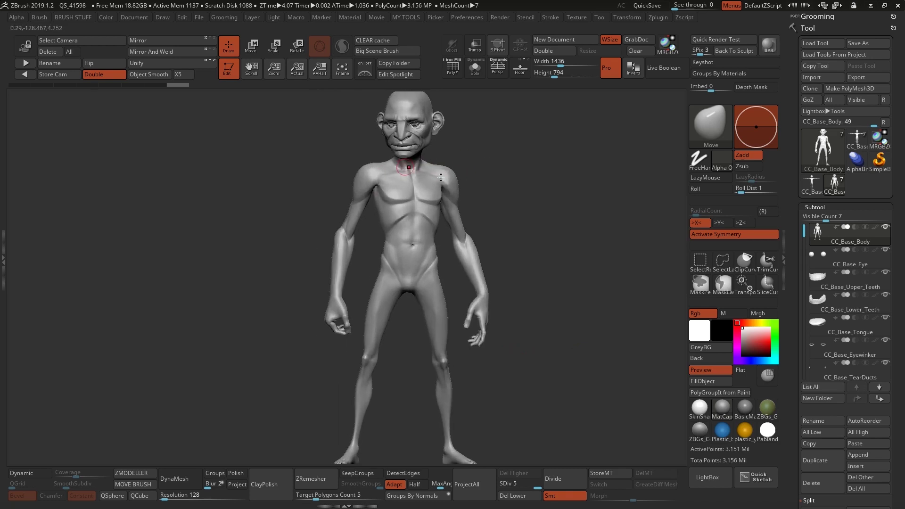
right_click_drag(484, 230, 508, 201, "ctrl")
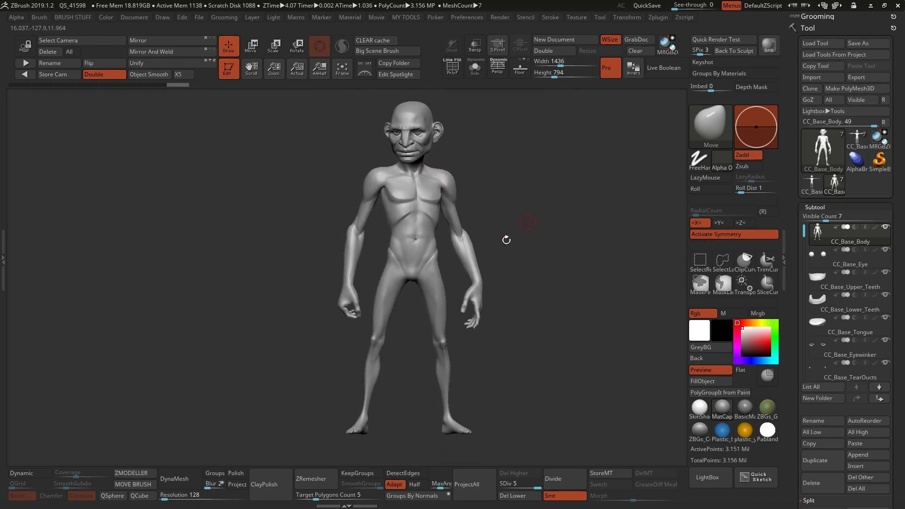